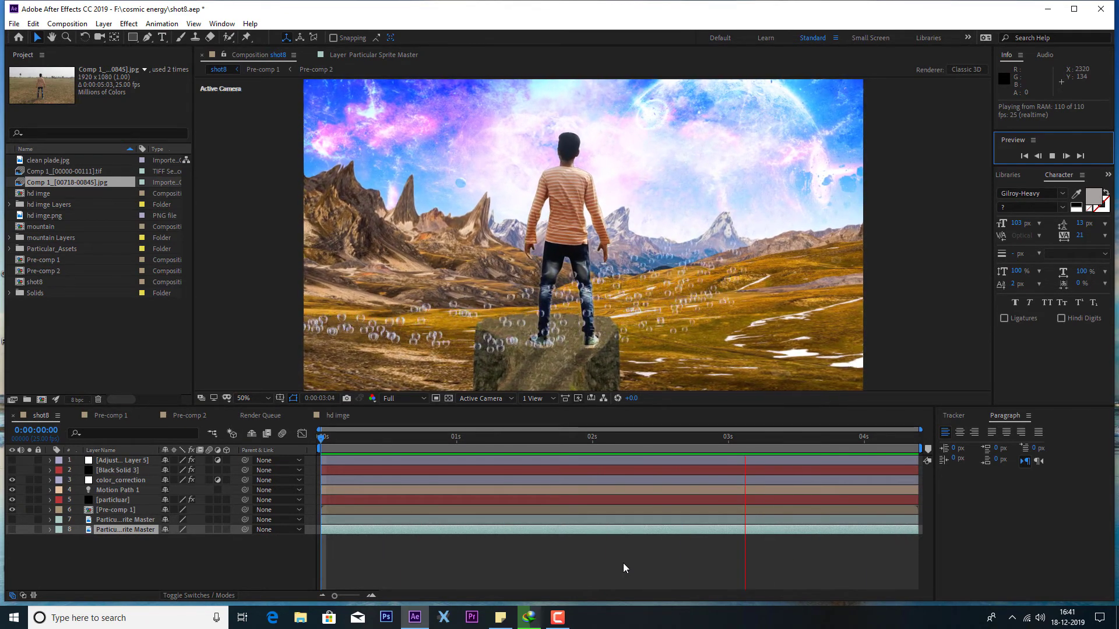
click(67, 337)
right_click(70, 338)
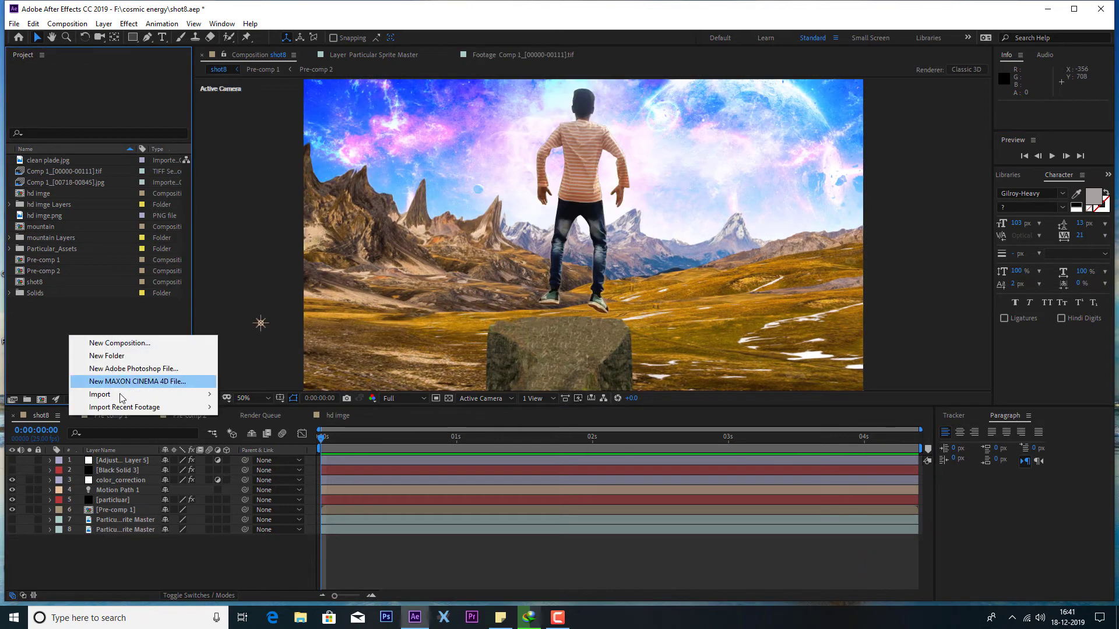
click(134, 344)
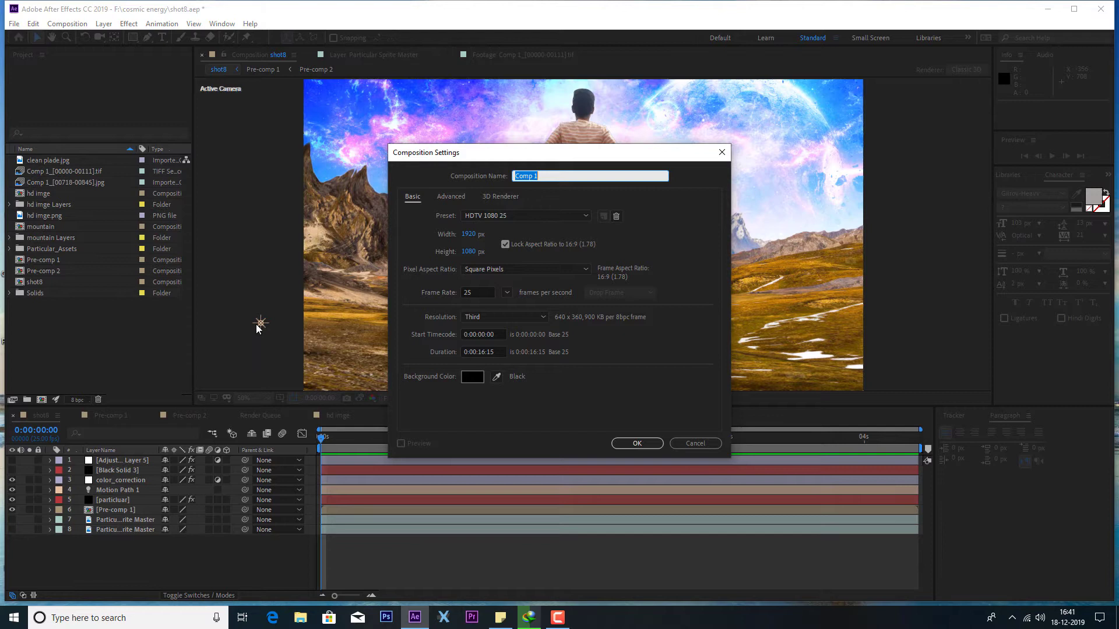
click(637, 444)
click(522, 437)
click(84, 193)
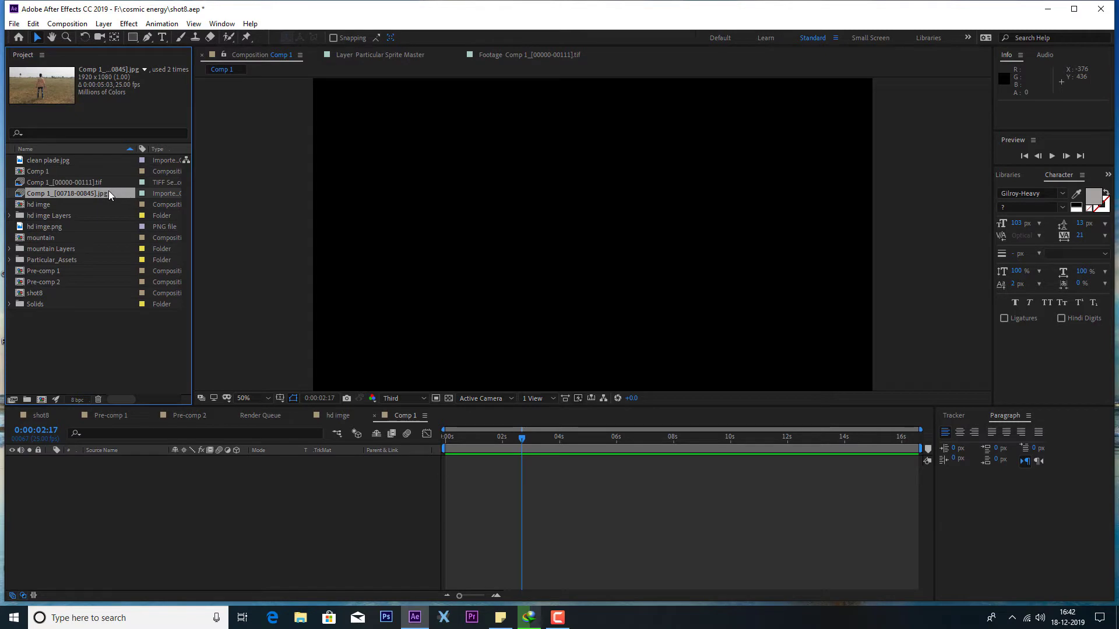
- Add the boy footage to Comp 1 and trim the comp to a work area ending at the footage's end
drag(109, 194, 130, 502)
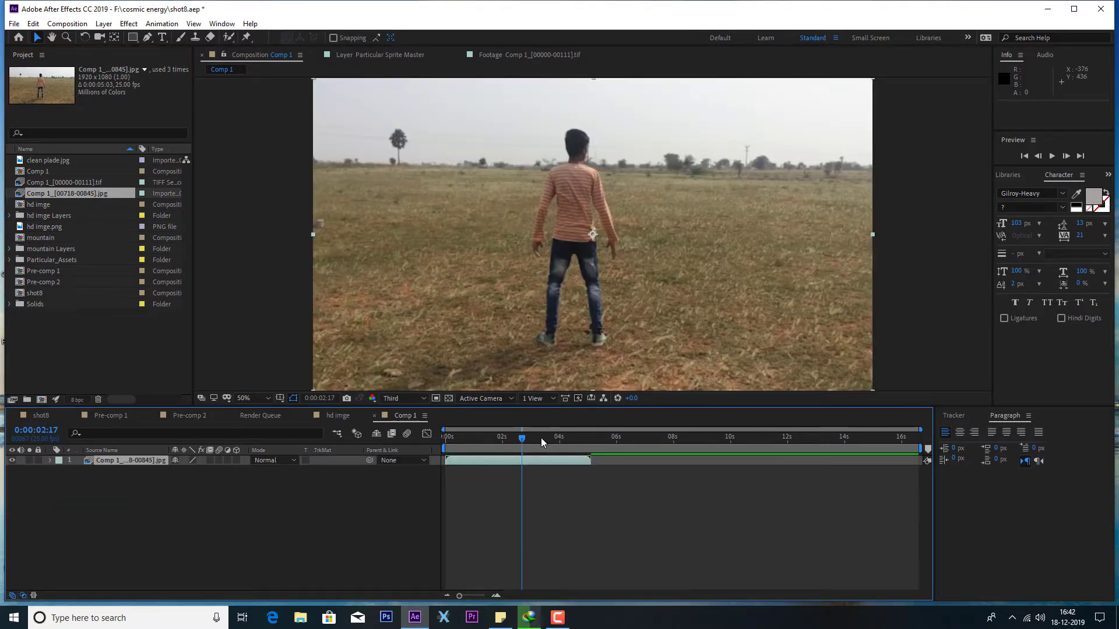
key(Home)
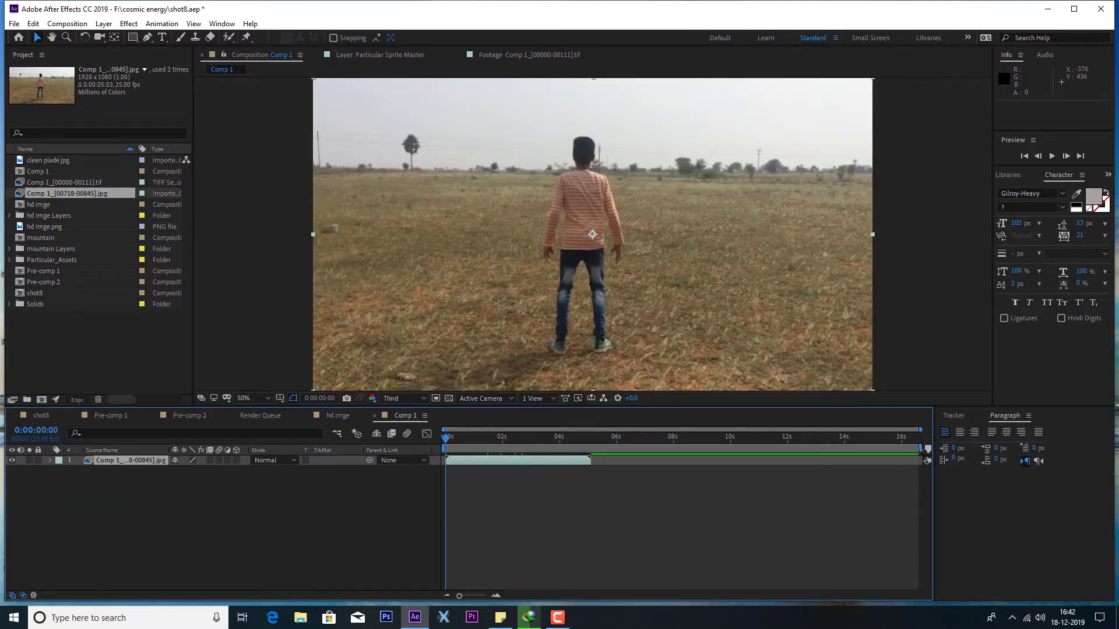
drag(921, 448, 591, 448)
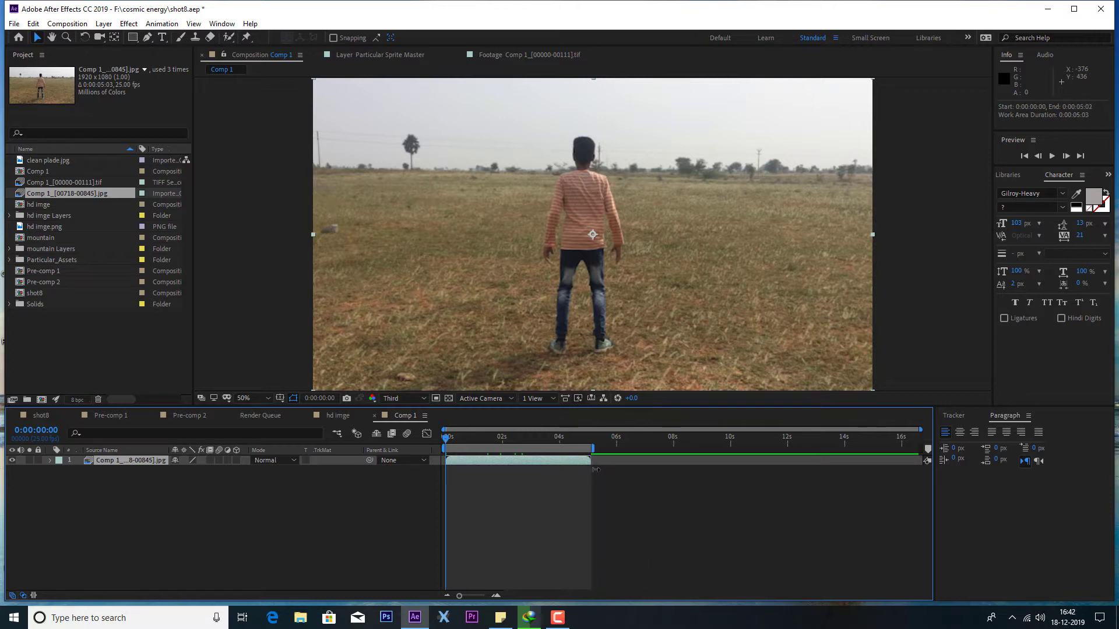
right_click(576, 450)
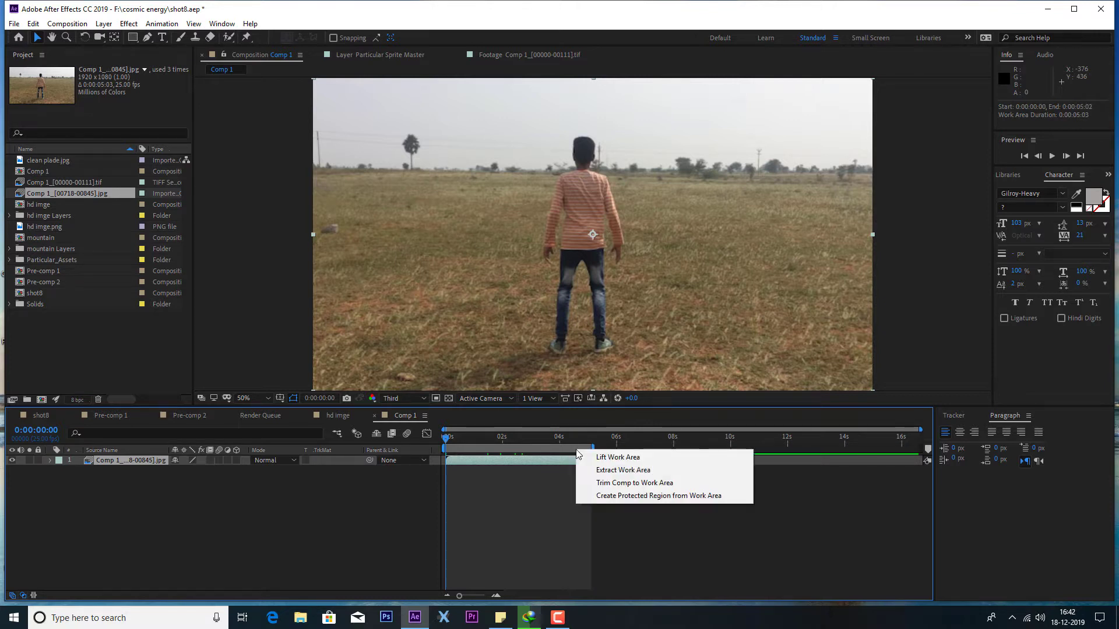
click(641, 483)
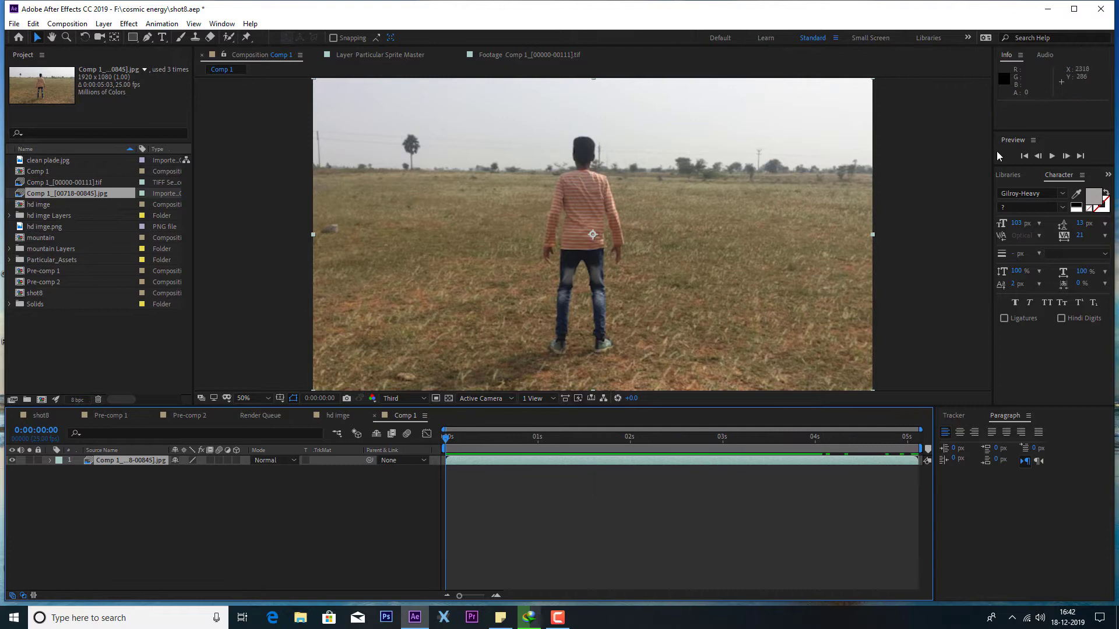
- Preview the trimmed shot, reveal the original footage, and add clean plade.jpg as layer 3
click(1048, 158)
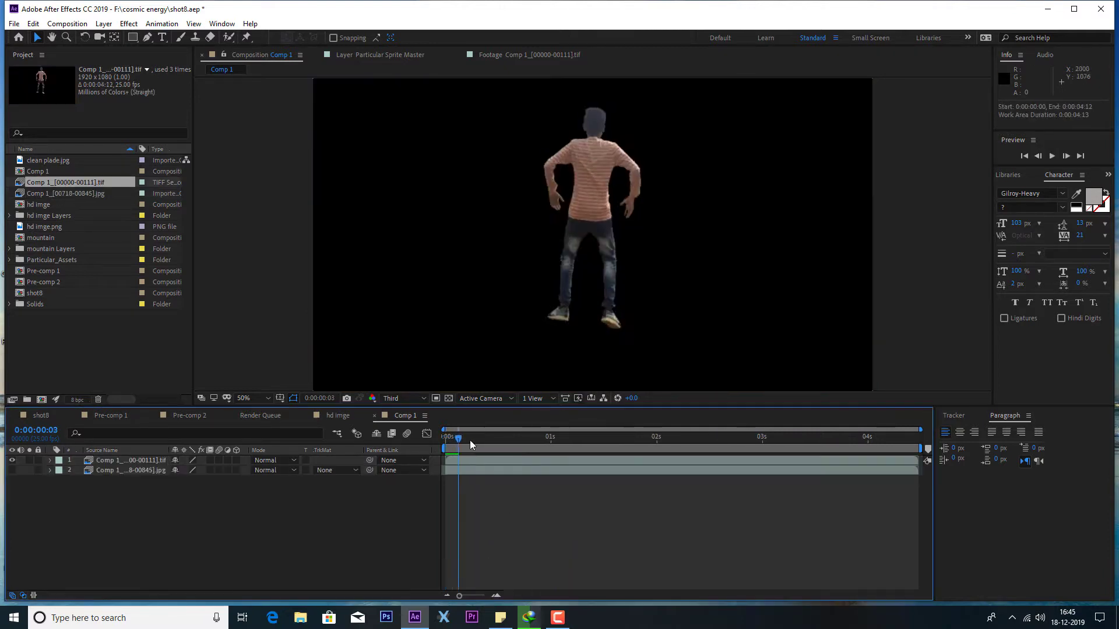
drag(470, 439, 823, 450)
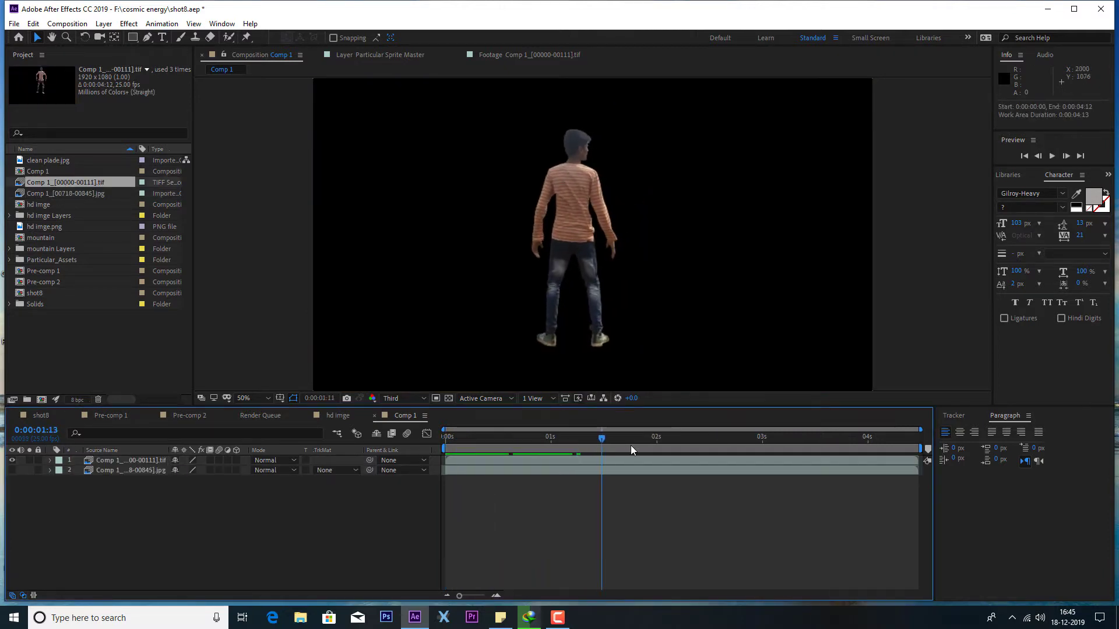
key(space)
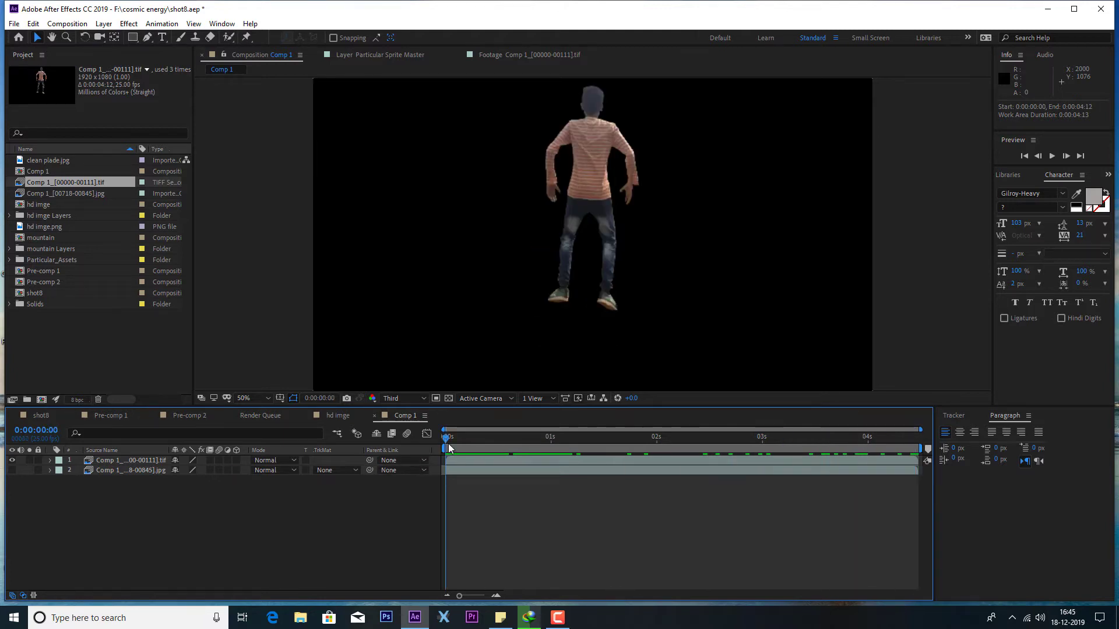
key(space)
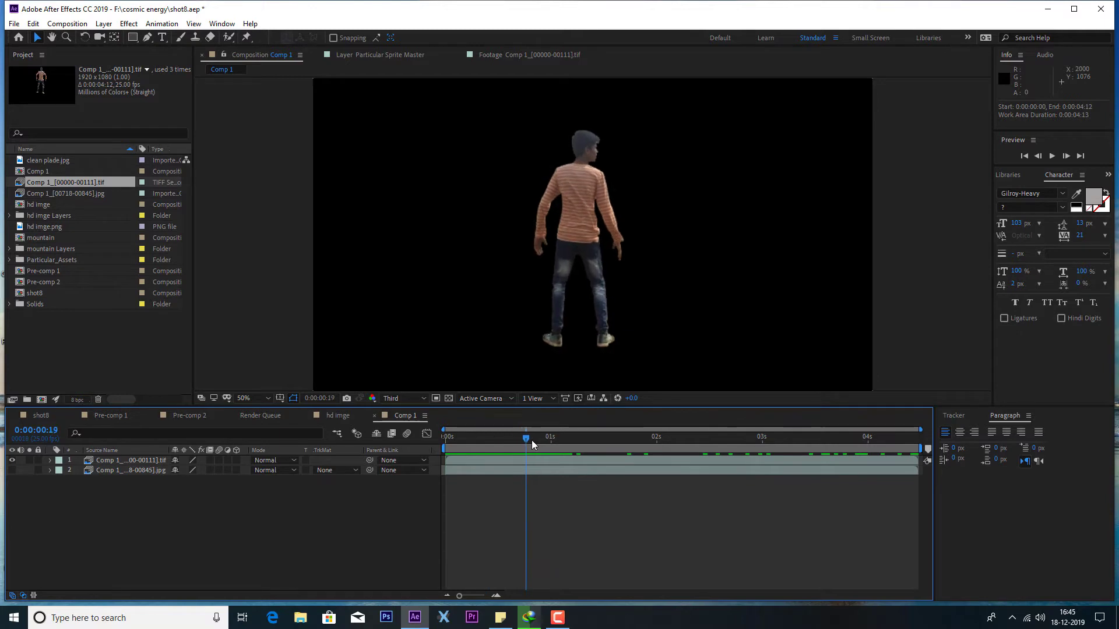
key(space)
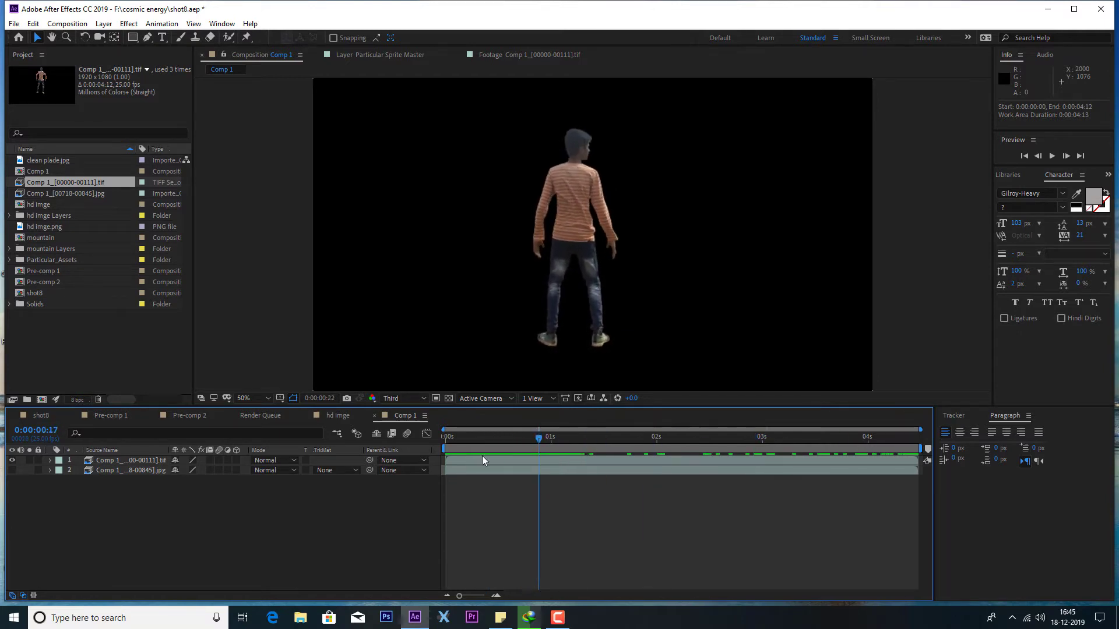
click(11, 470)
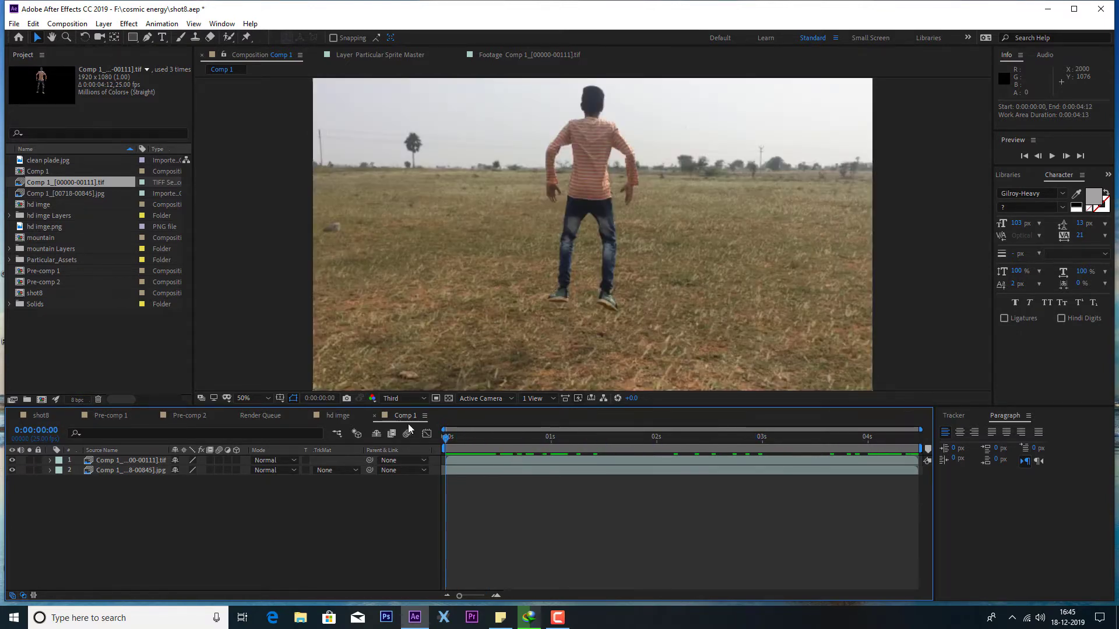
drag(452, 439, 575, 439)
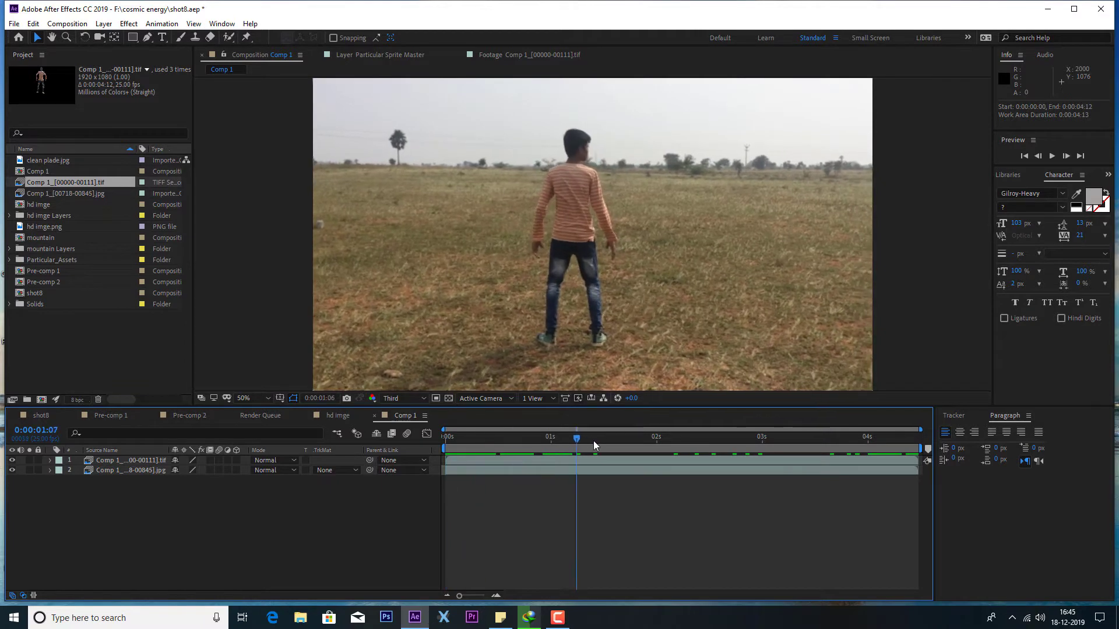
drag(49, 160, 131, 481)
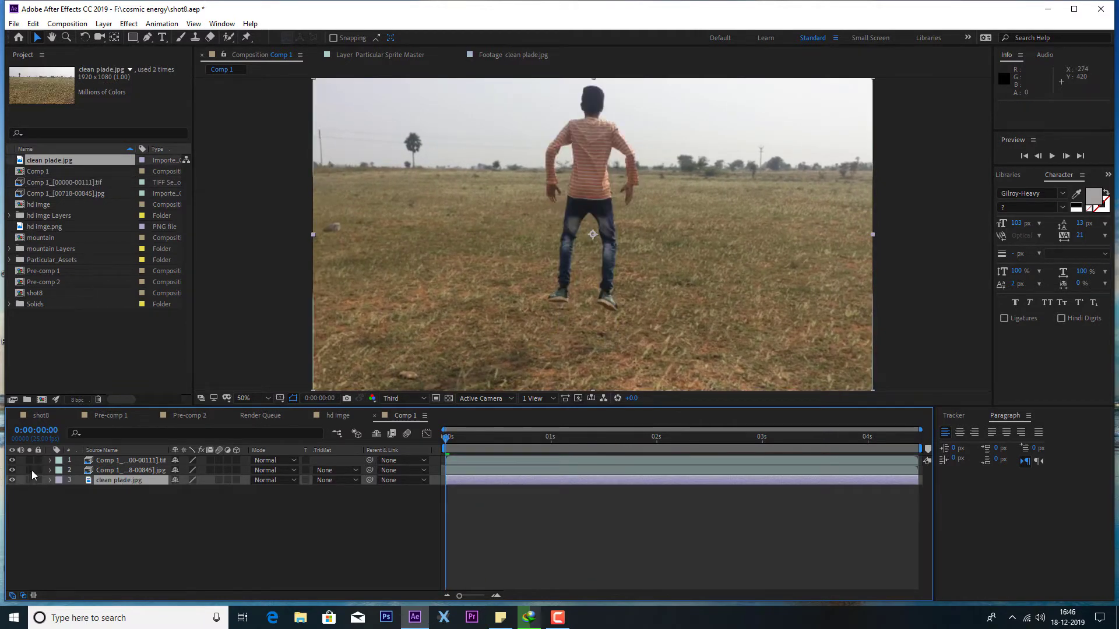
- Hide the cut-out and footage layers to view the clean plate, scrub to the last frame, and open the Animation menu
click(12, 460)
click(12, 470)
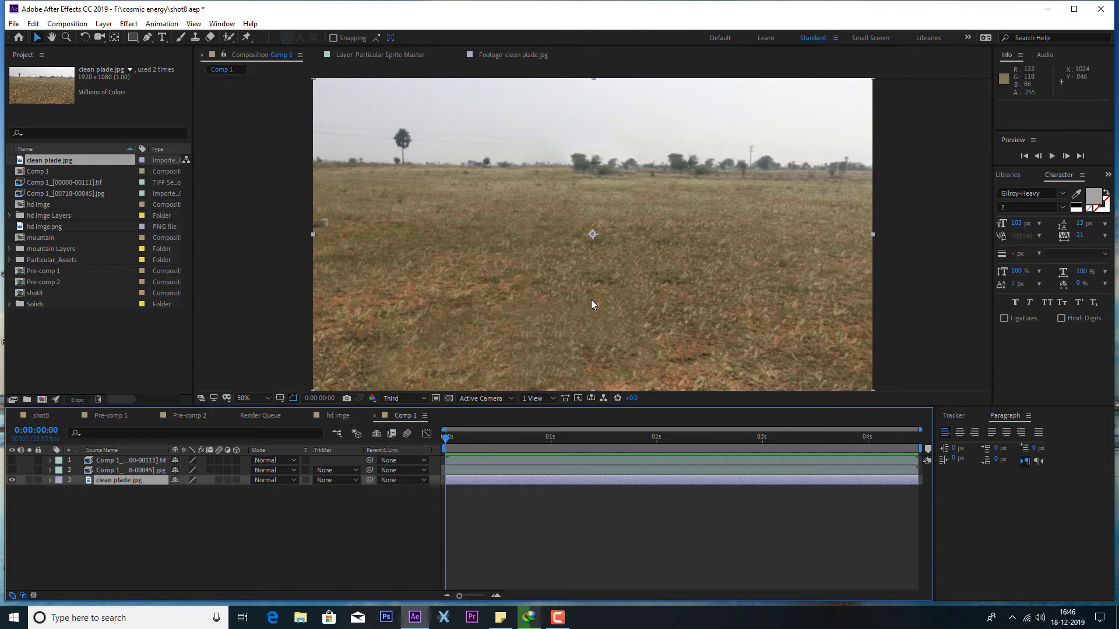
drag(451, 438, 491, 438)
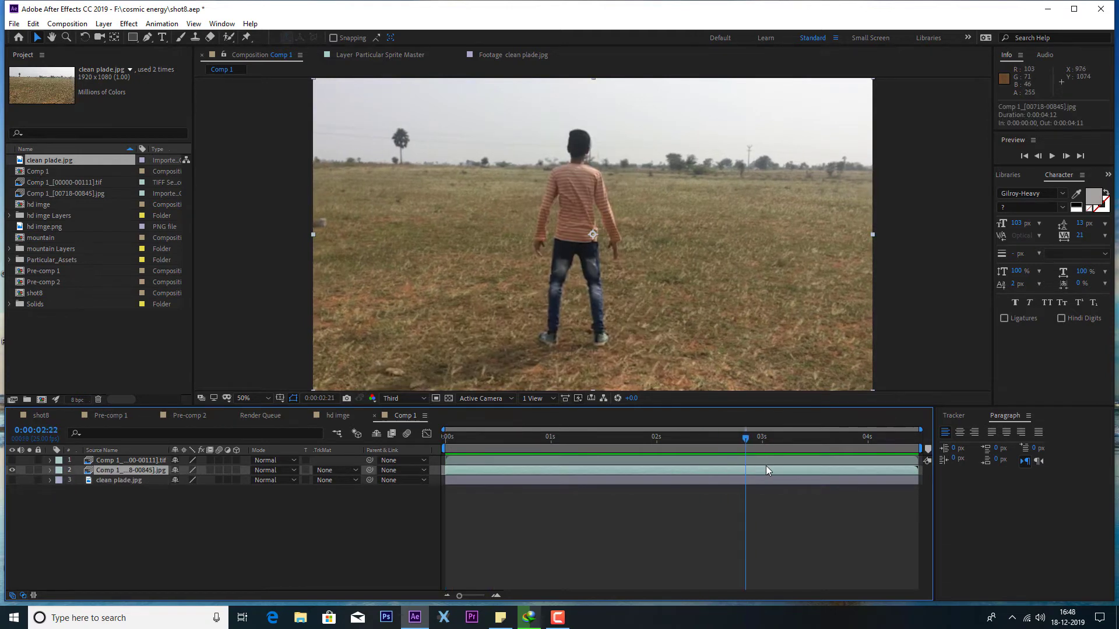
drag(765, 470, 918, 467)
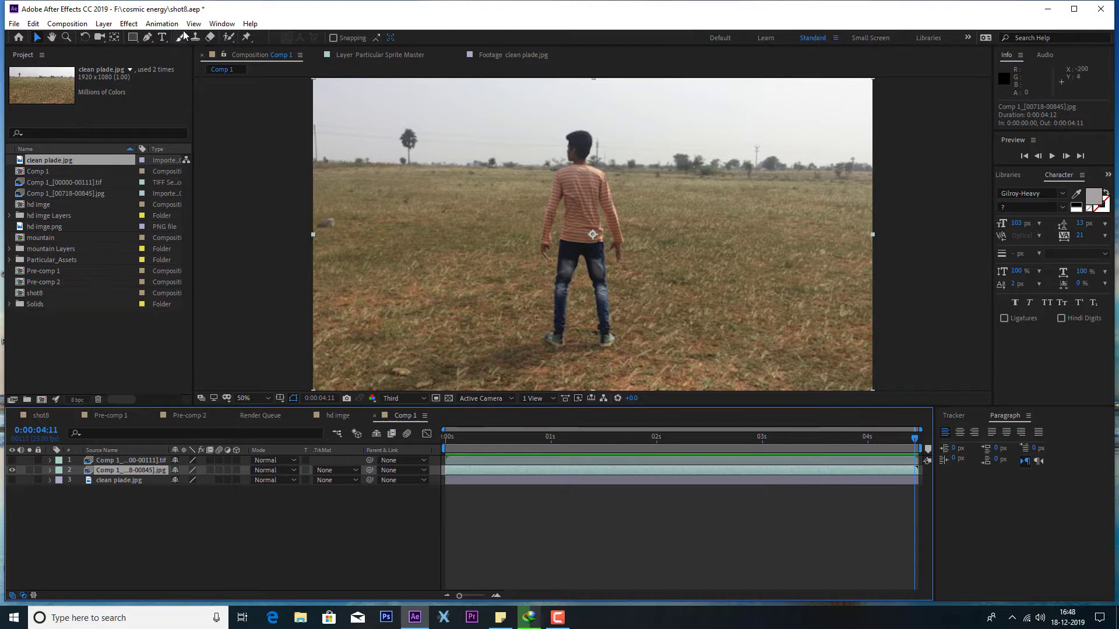
click(162, 24)
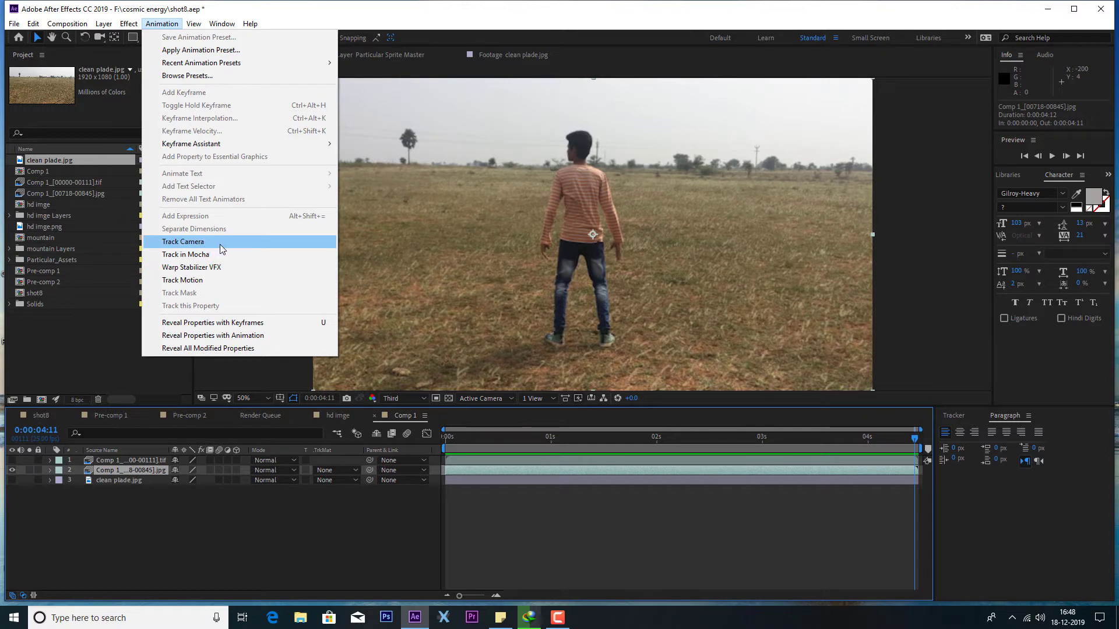
- Apply Track Camera to the boy footage and return near the start while it solves
click(205, 245)
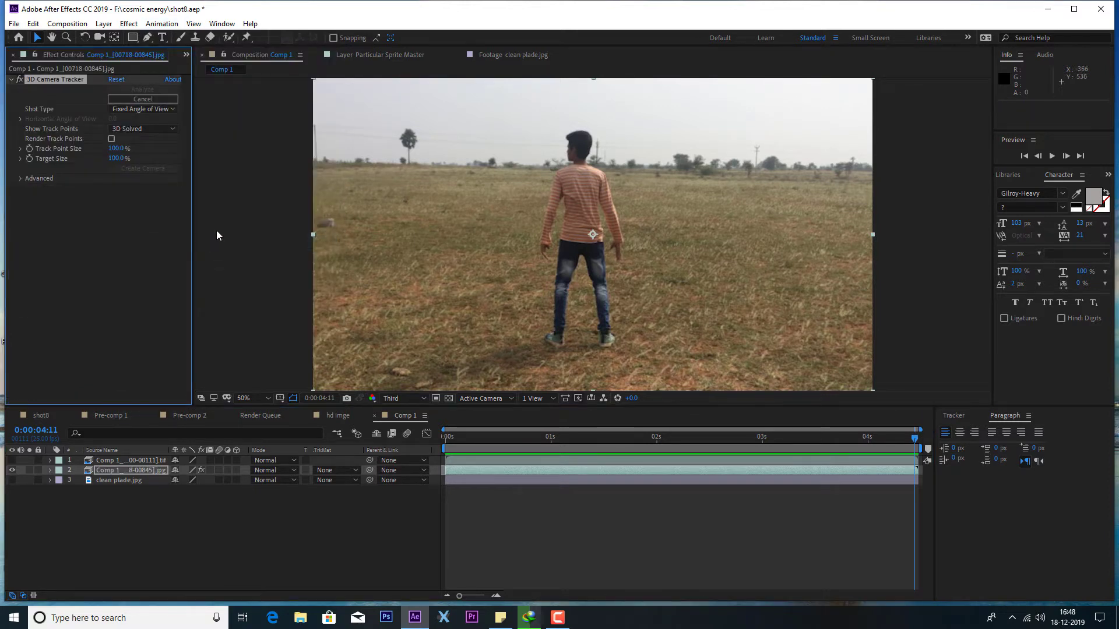
drag(914, 439, 441, 449)
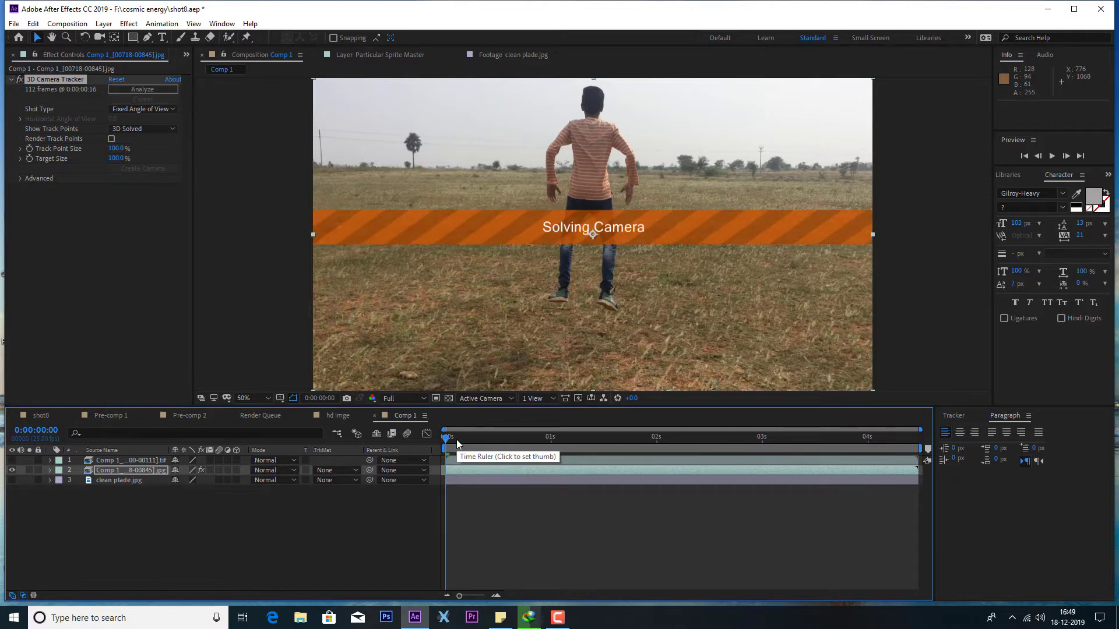
click(456, 440)
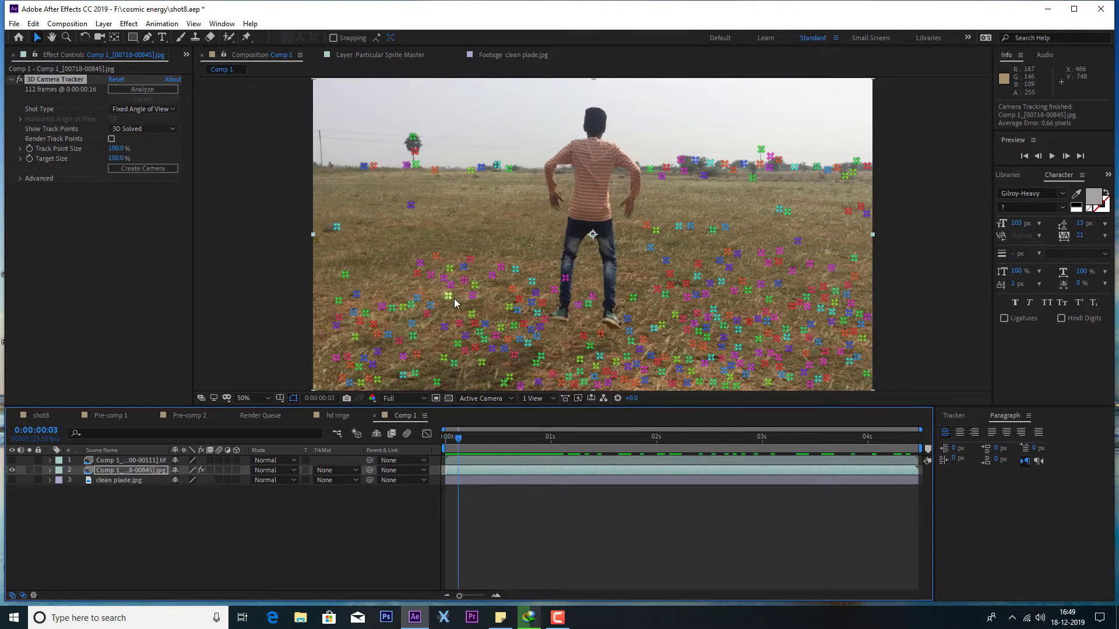
- Select ground track points beside the boy, create a solid and camera, and preview it
click(470, 314)
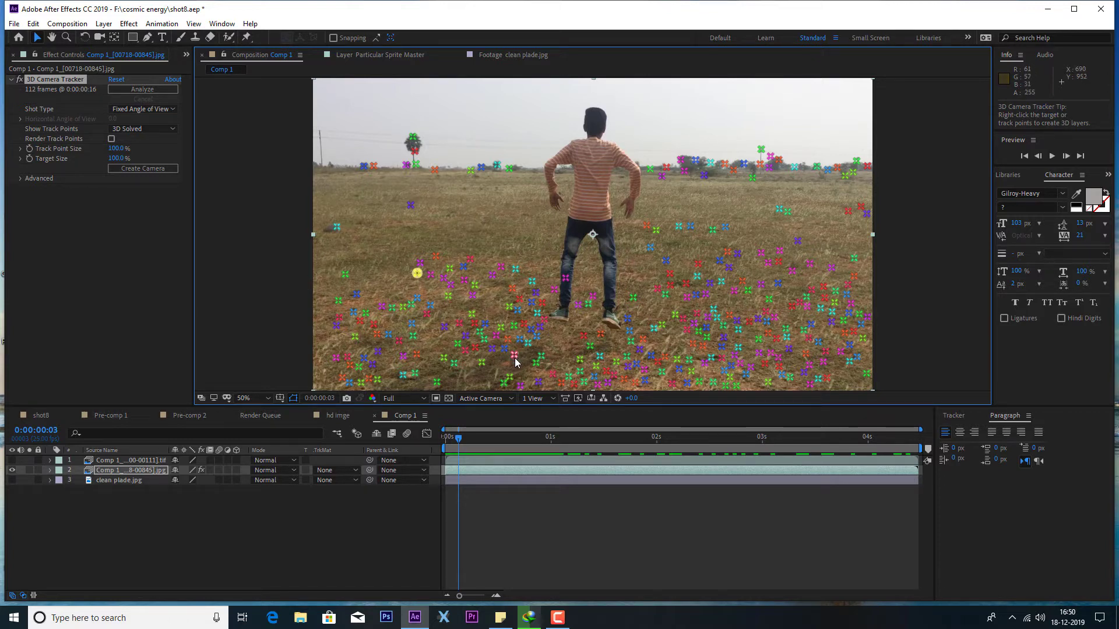
drag(456, 442, 661, 437)
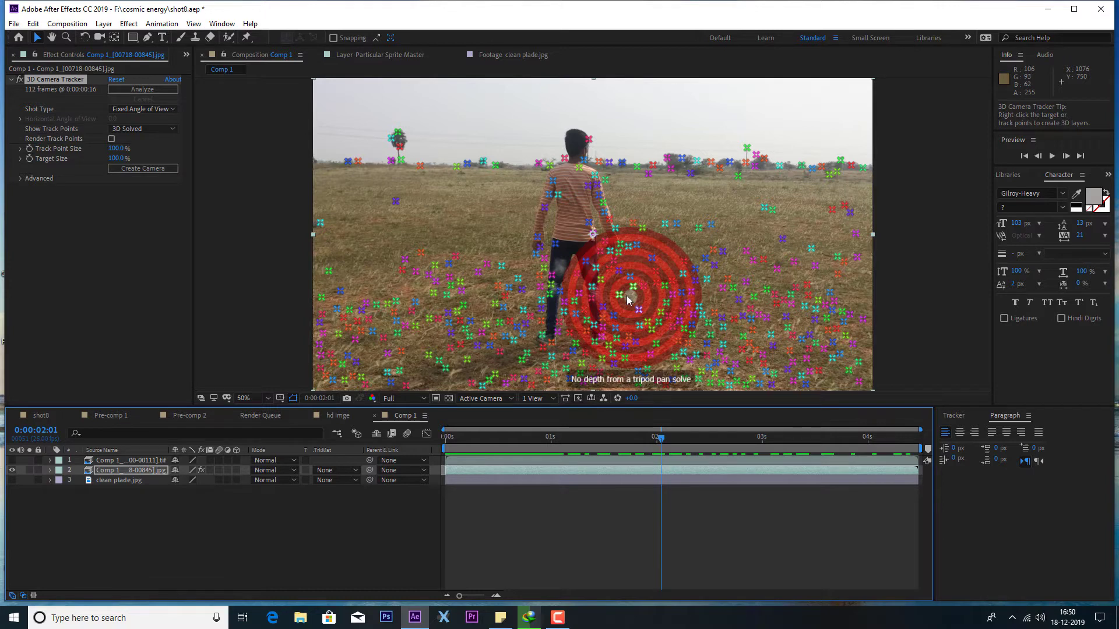
right_click(627, 299)
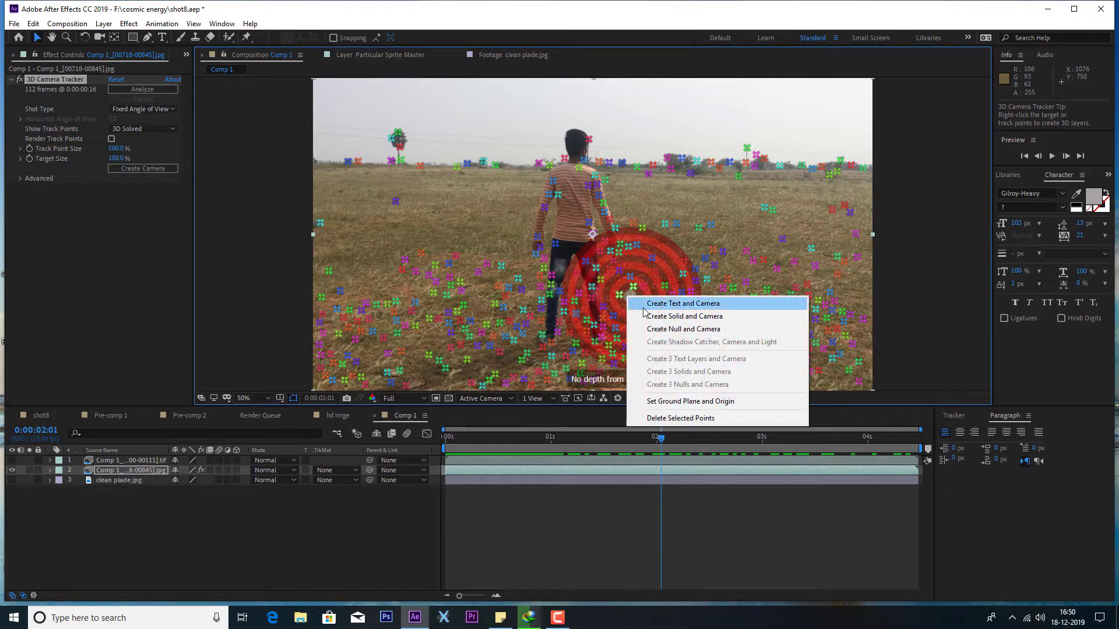
click(690, 317)
key(space)
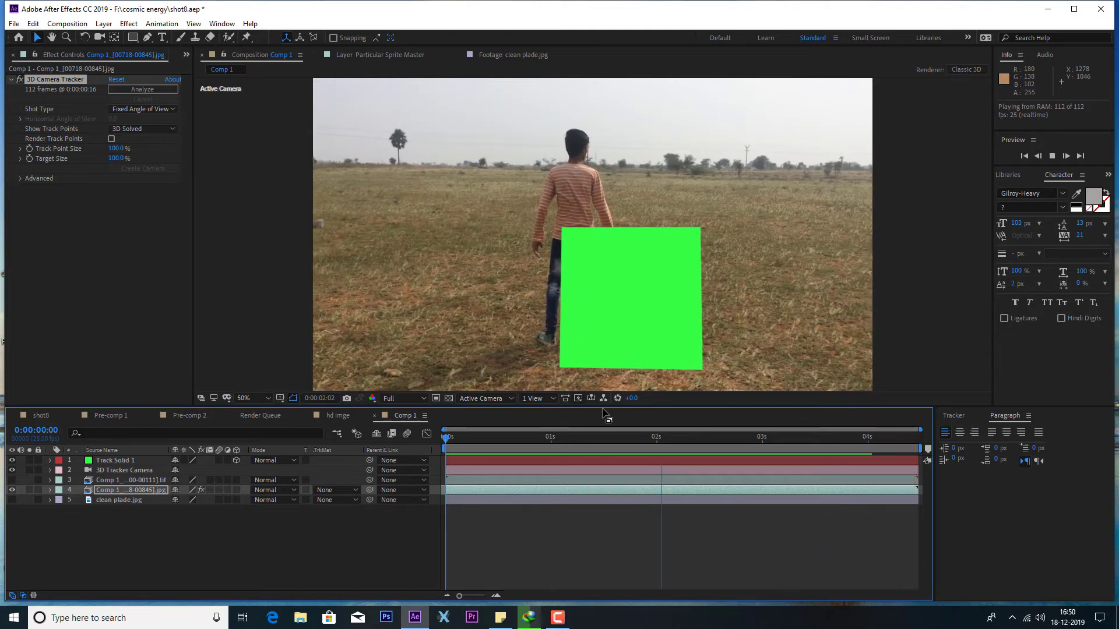
- Hide the original footage, show the cut-out boy and clean plade.jpg, and make the plate 3D
key(space)
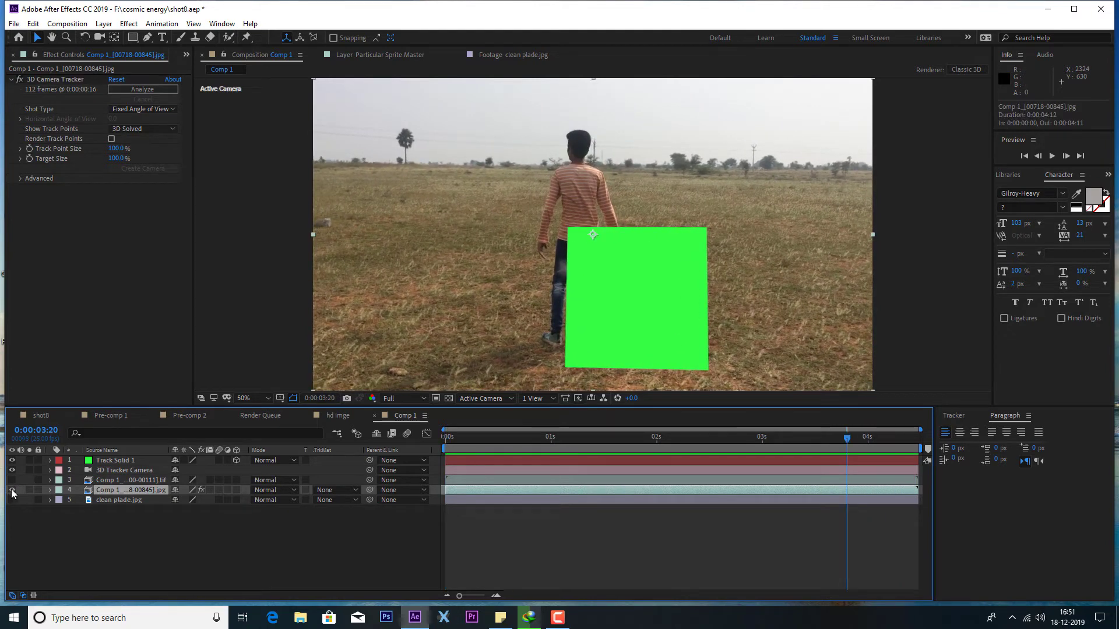
click(11, 490)
click(12, 480)
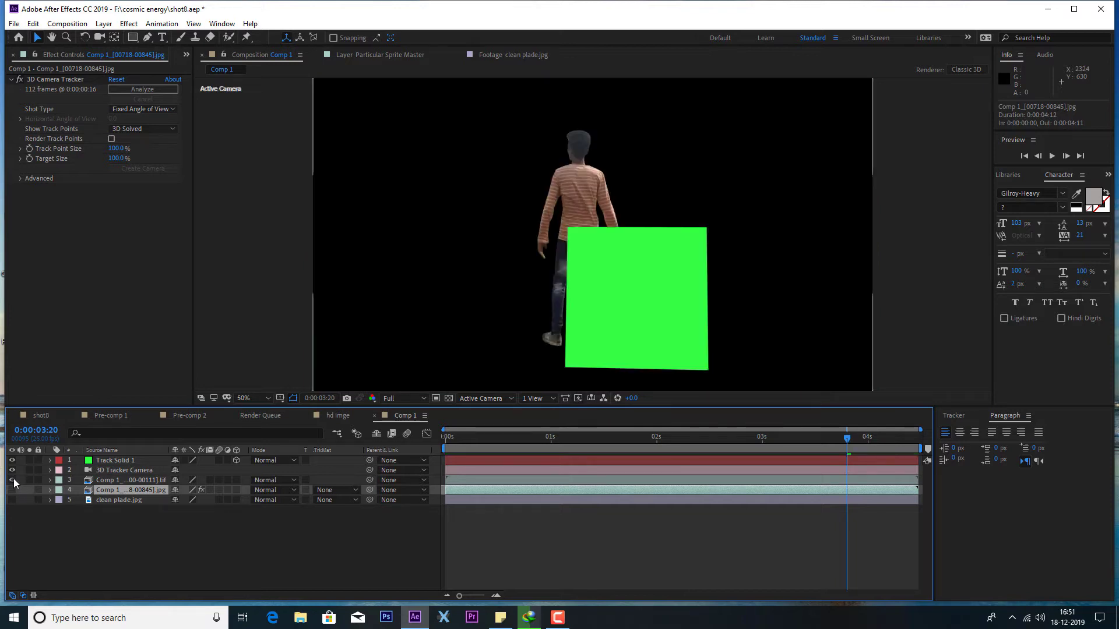
click(12, 500)
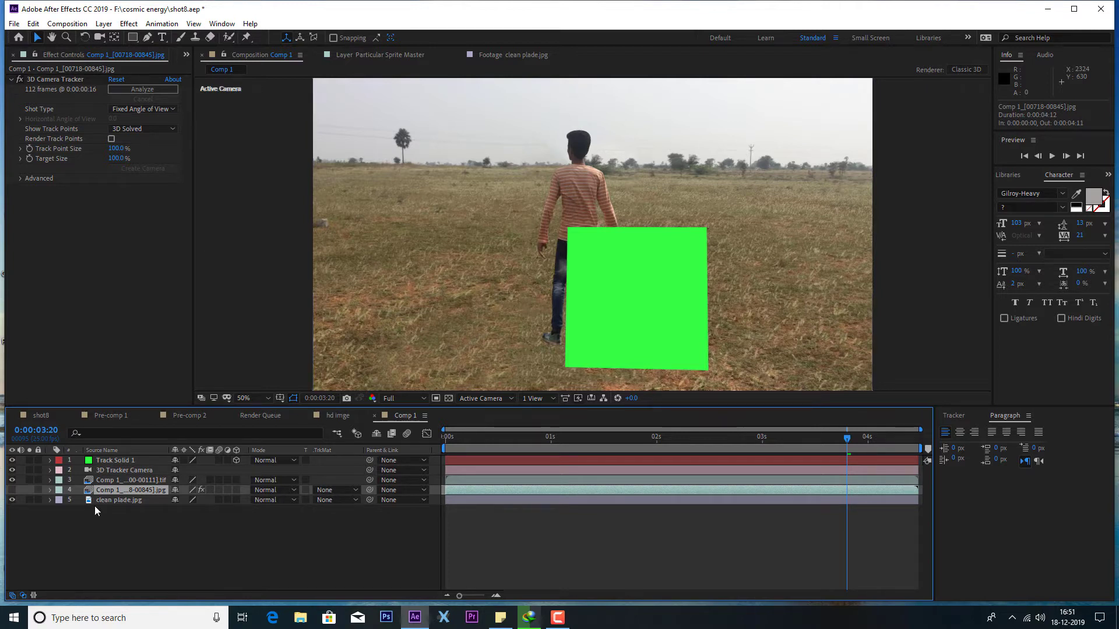
click(113, 500)
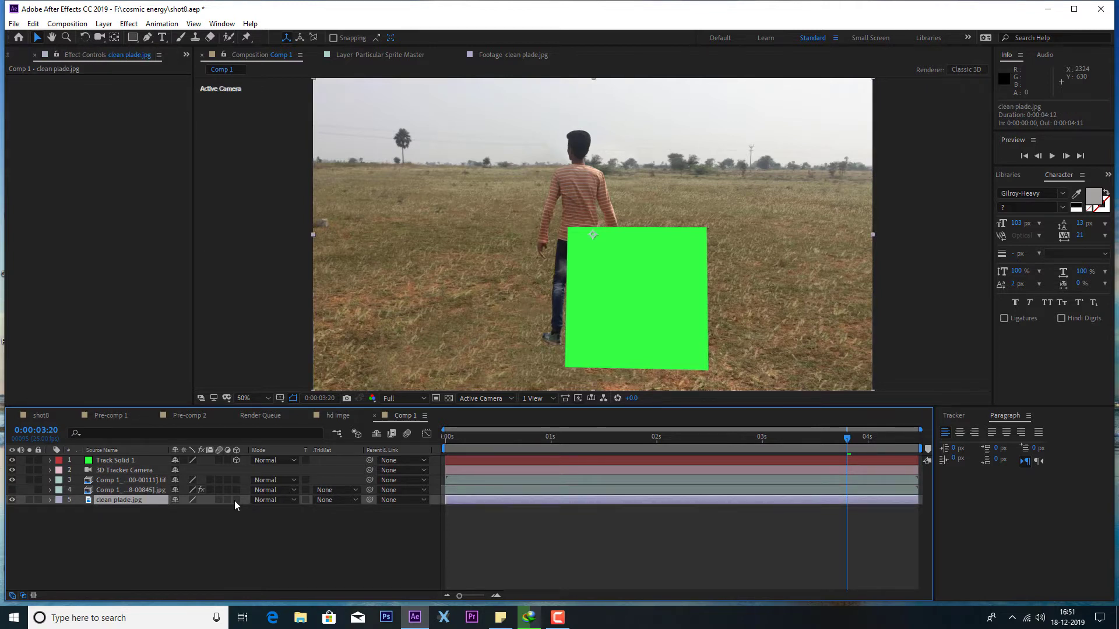
click(236, 500)
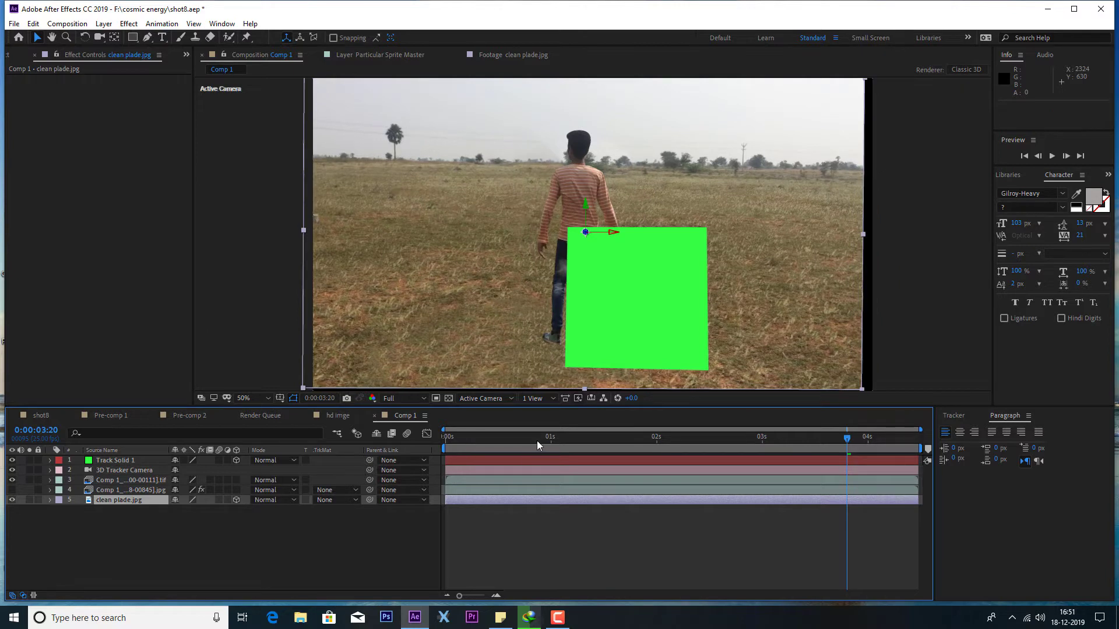
- Draw a closed Pen mask in a rock shape on the plate below the boy's feet
click(147, 37)
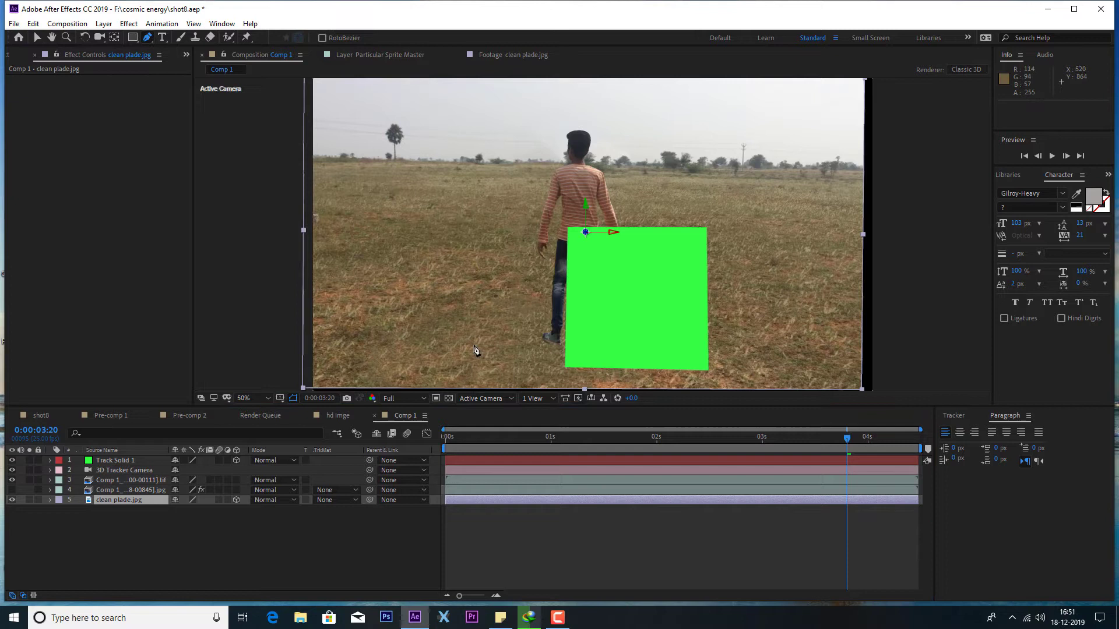
click(516, 386)
click(524, 343)
drag(529, 277, 545, 269)
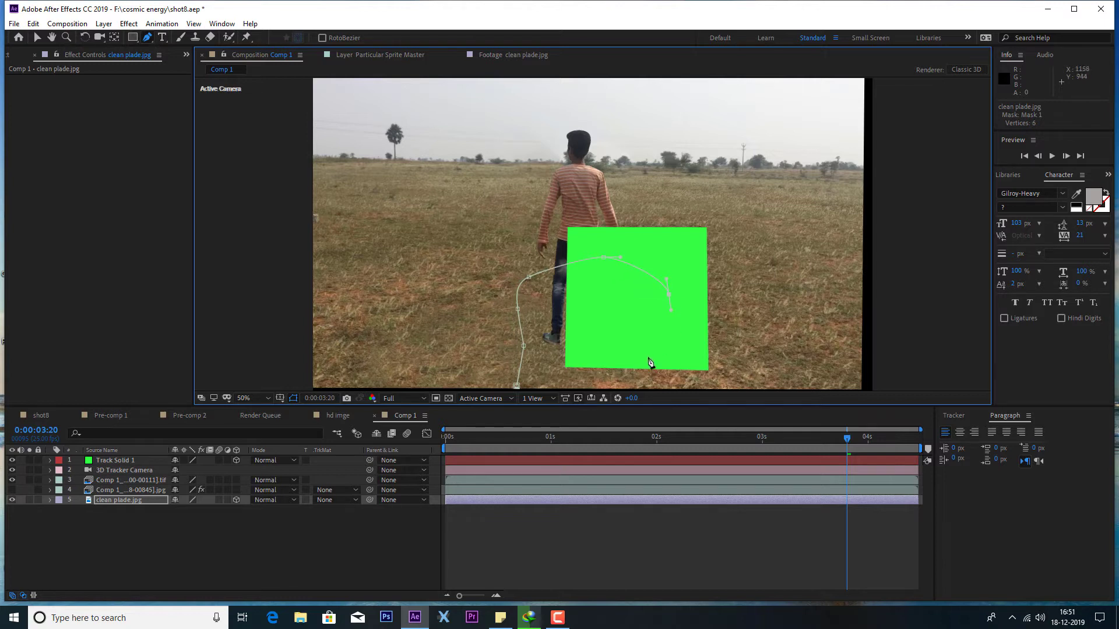
key(comma)
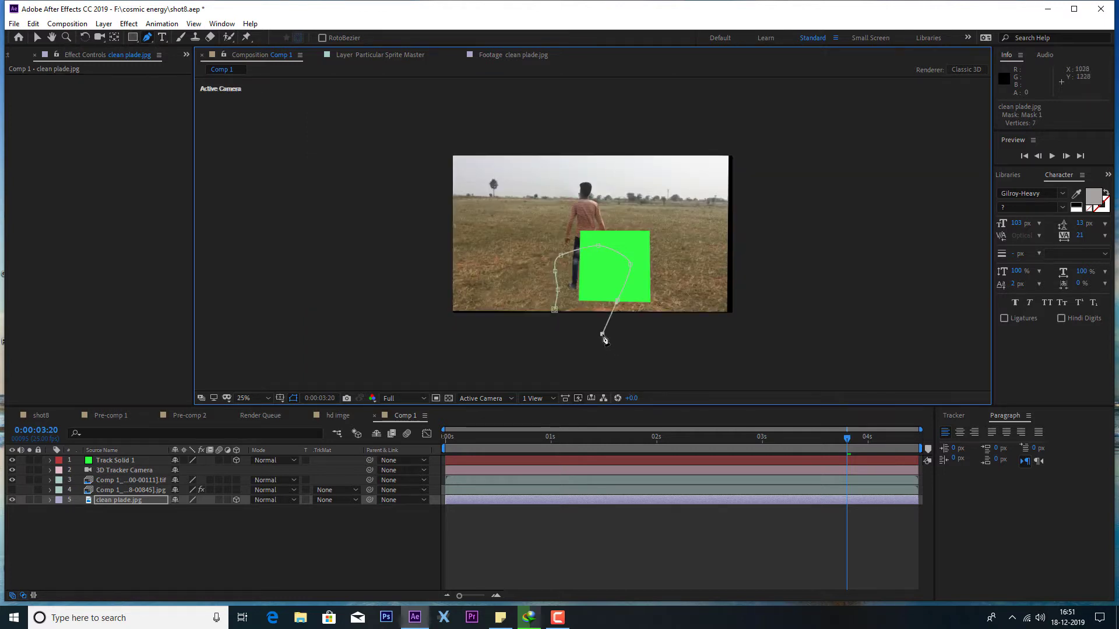
click(548, 327)
click(555, 311)
key(period)
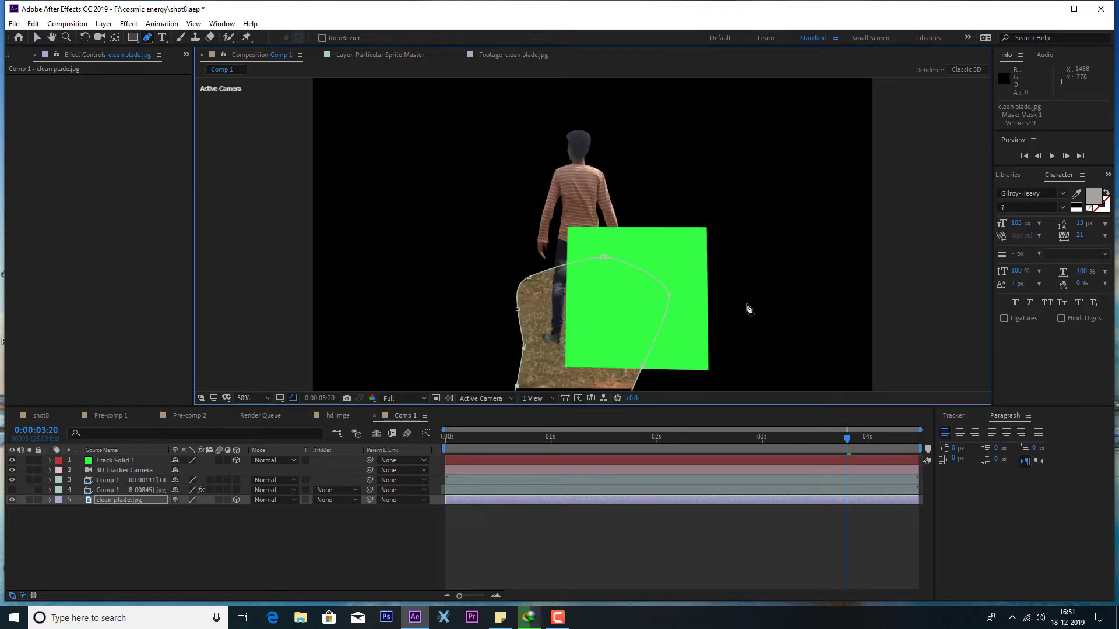
- Hide the green Track Solid 1, preview from the first frame, and search effects for 'rough'
drag(461, 438, 440, 439)
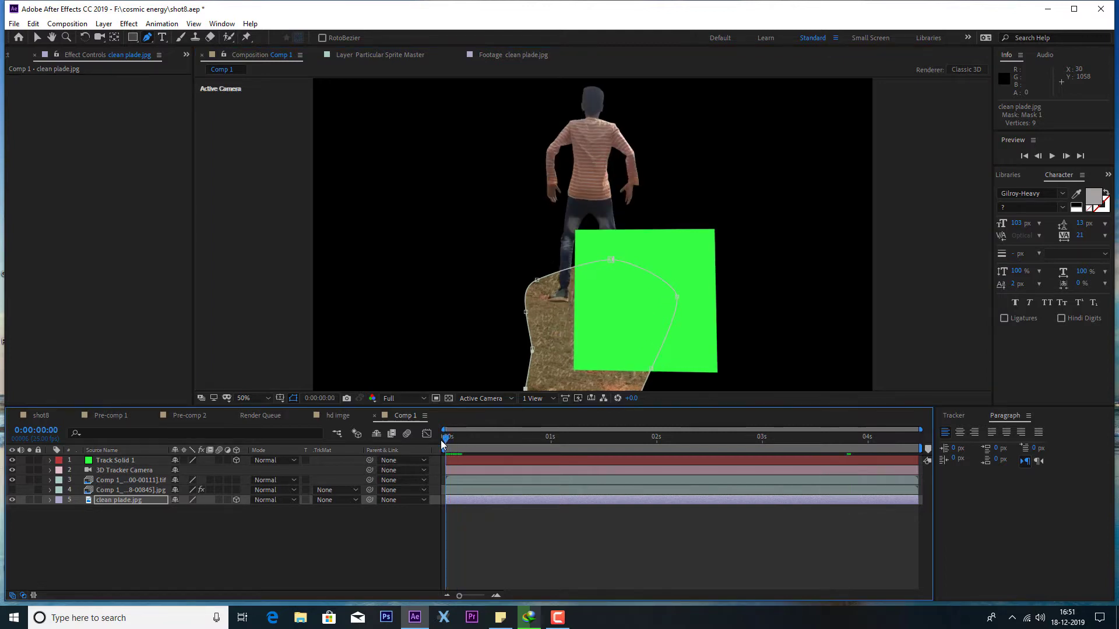
click(12, 460)
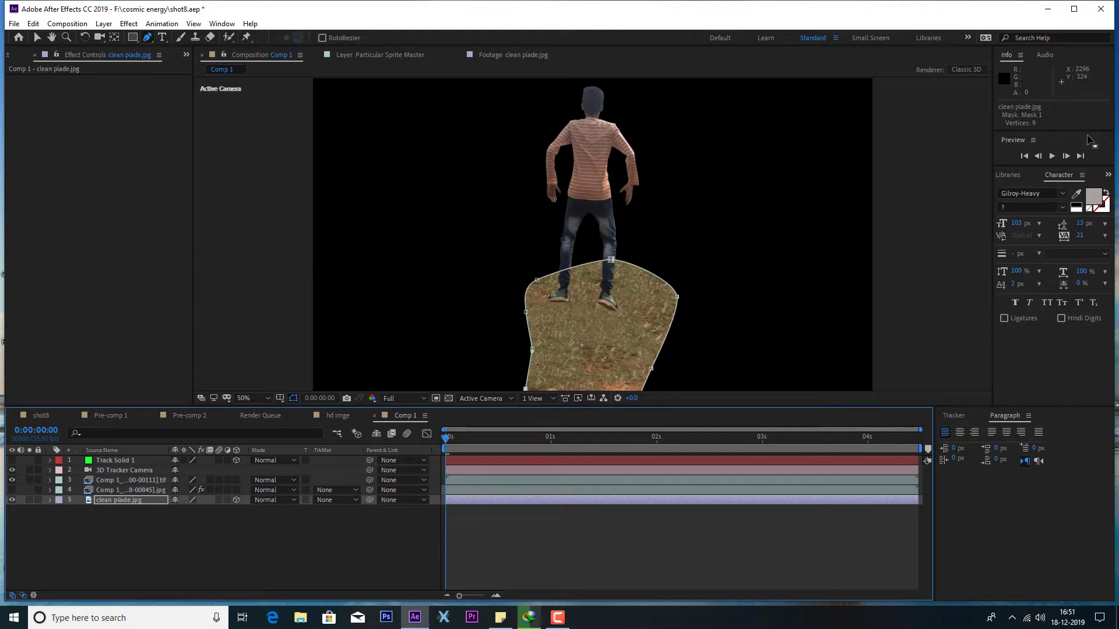
click(1054, 157)
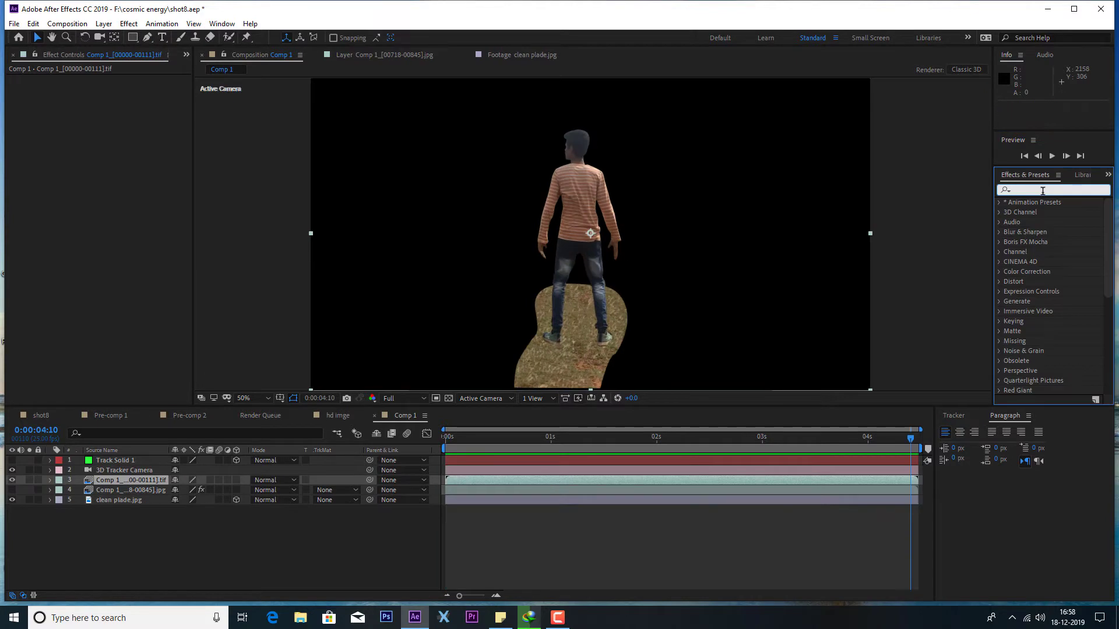
text(rough)
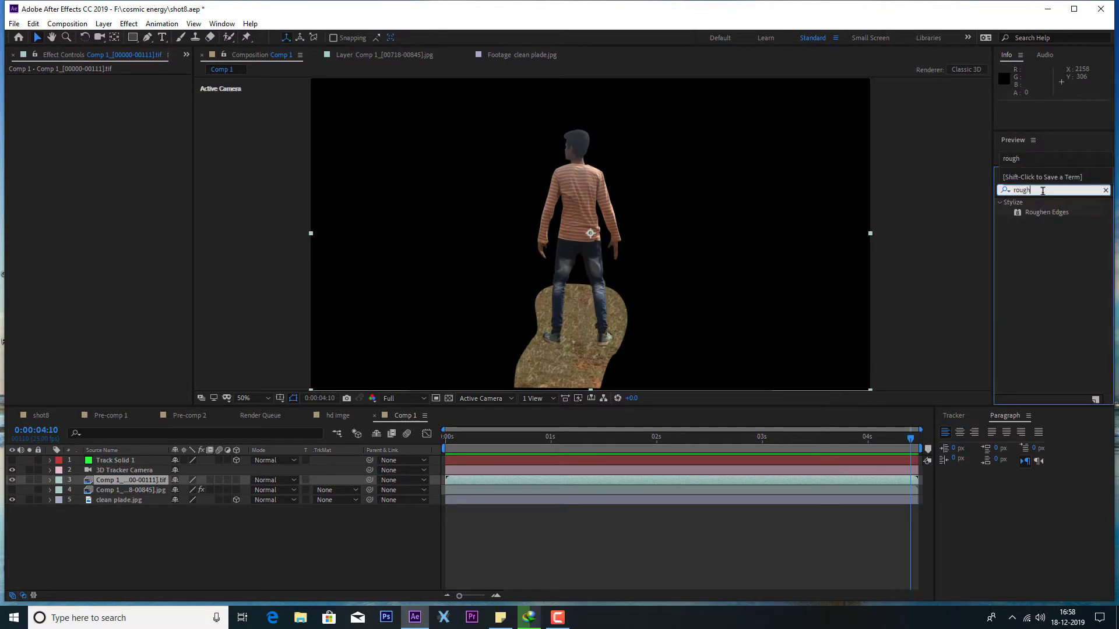
- Apply the Roughen Edges effect to the clean plade.jpg layer
click(1054, 216)
drag(1061, 213, 120, 484)
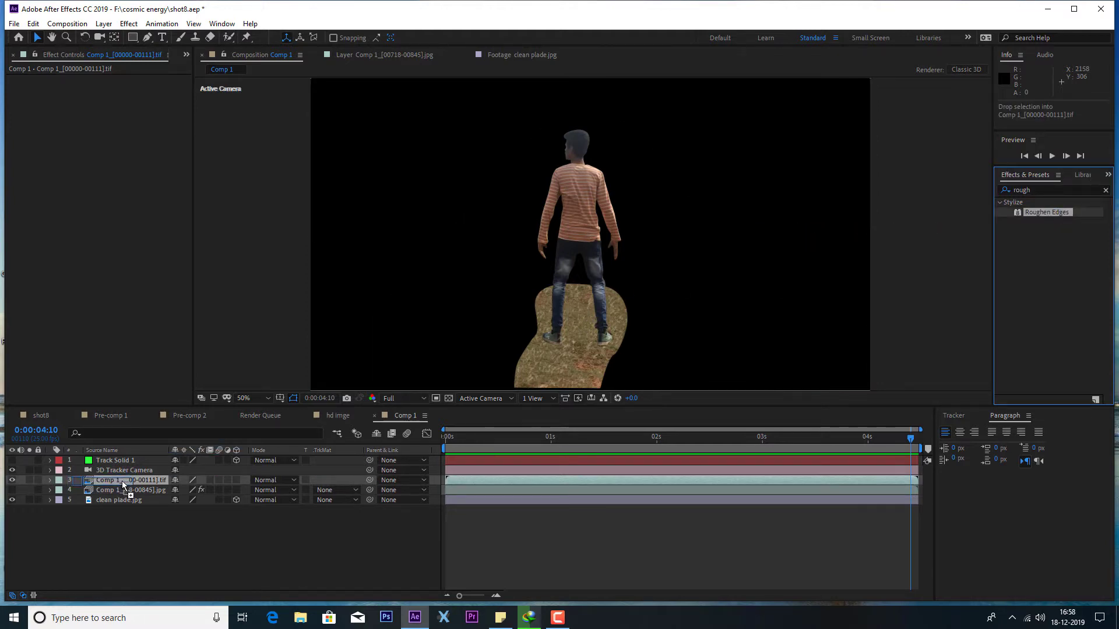
drag(123, 491, 127, 503)
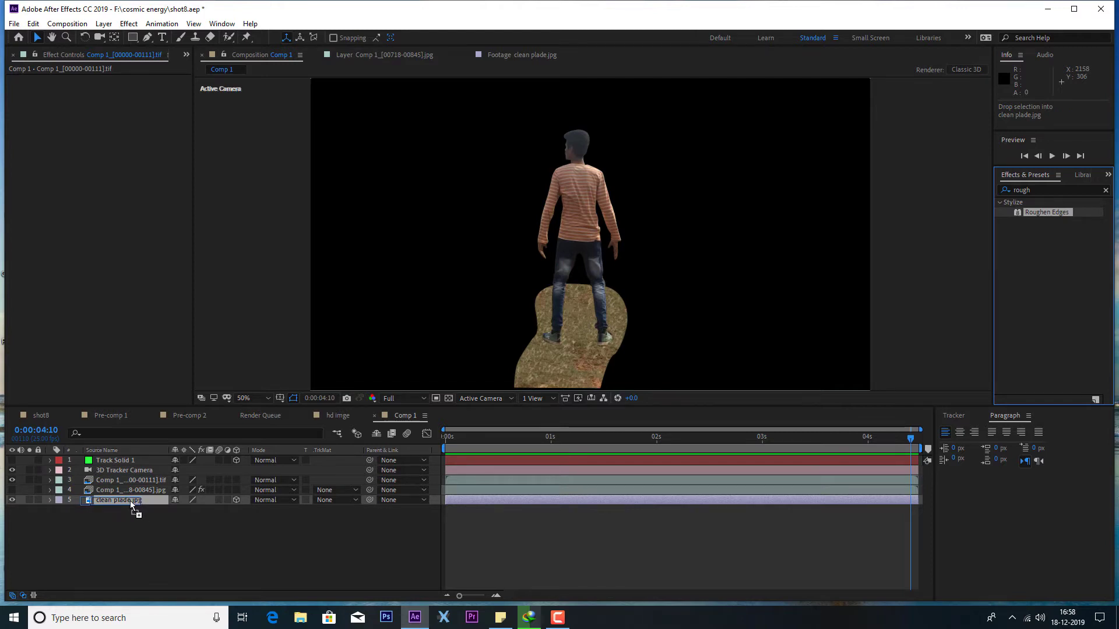
drag(131, 501, 132, 501)
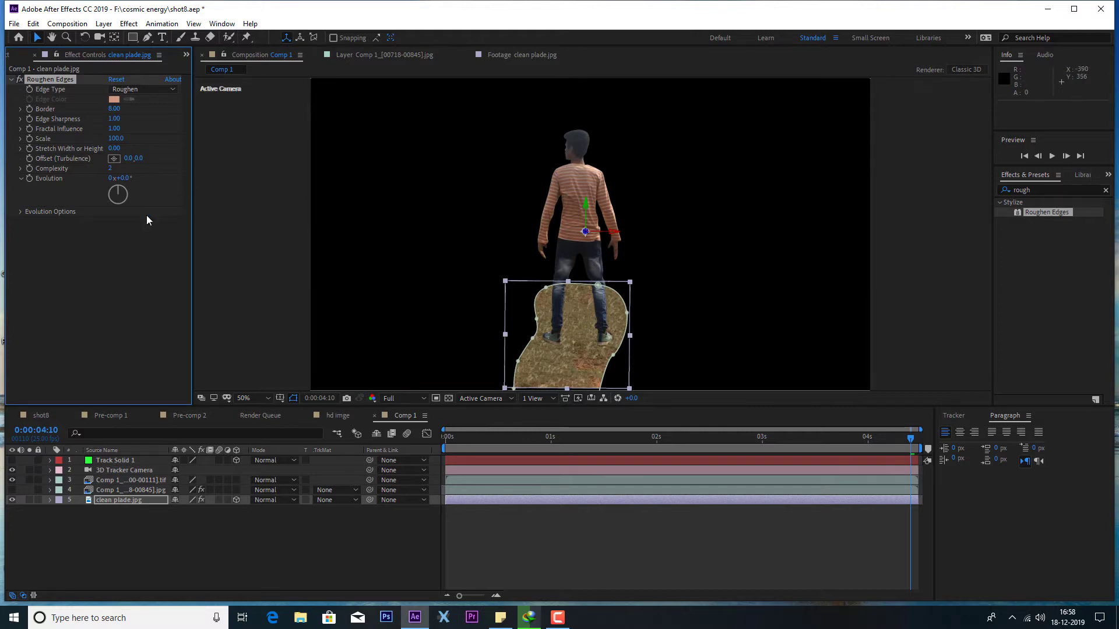
- Widen the Roughen Edges border toward 14.20 while viewing the rock patch and legs up close
click(129, 279)
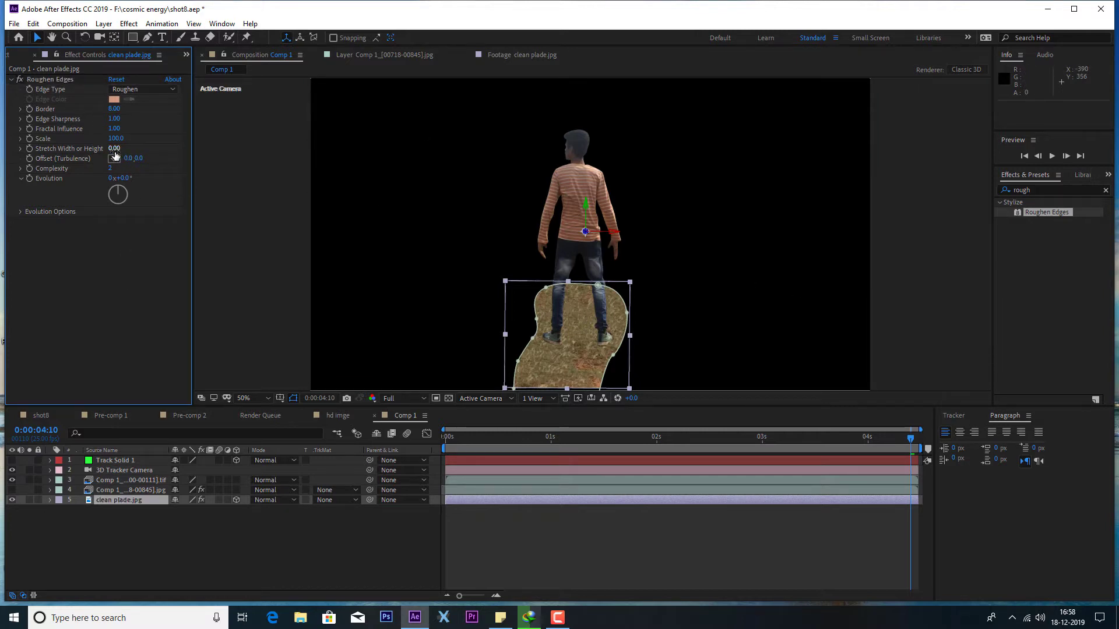
click(127, 148)
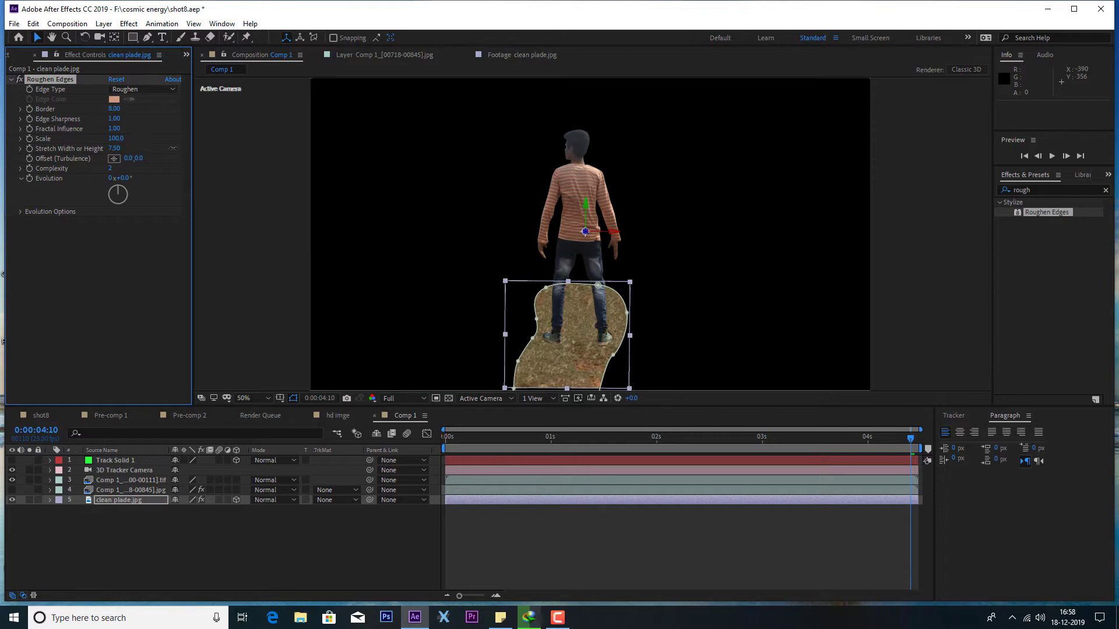
click(255, 274)
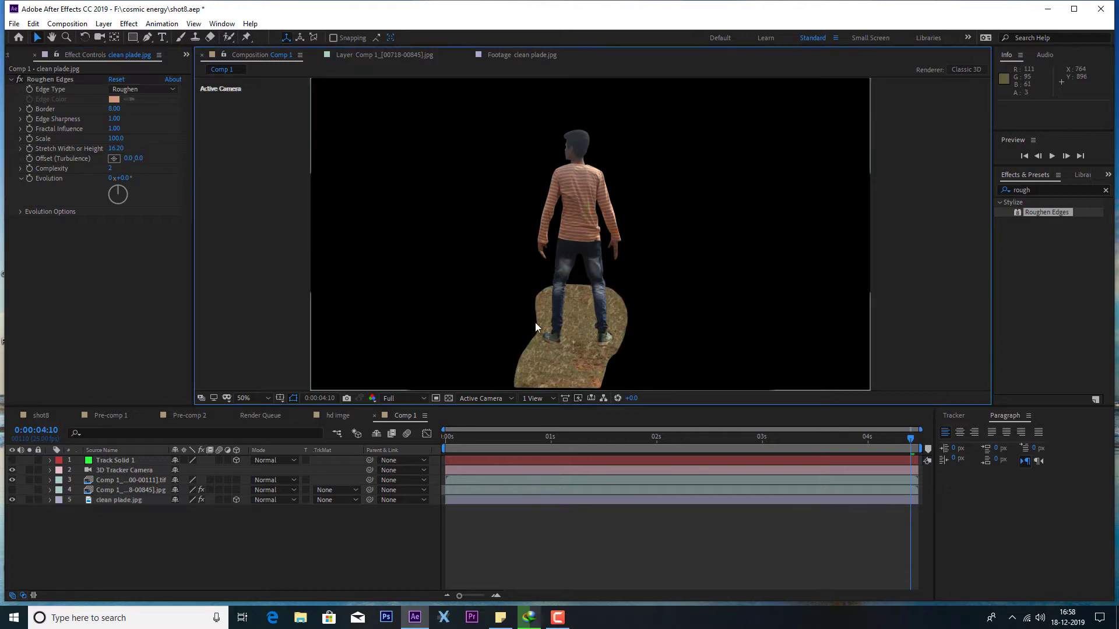
scroll(624, 368, up, 2)
drag(682, 325, 662, 273)
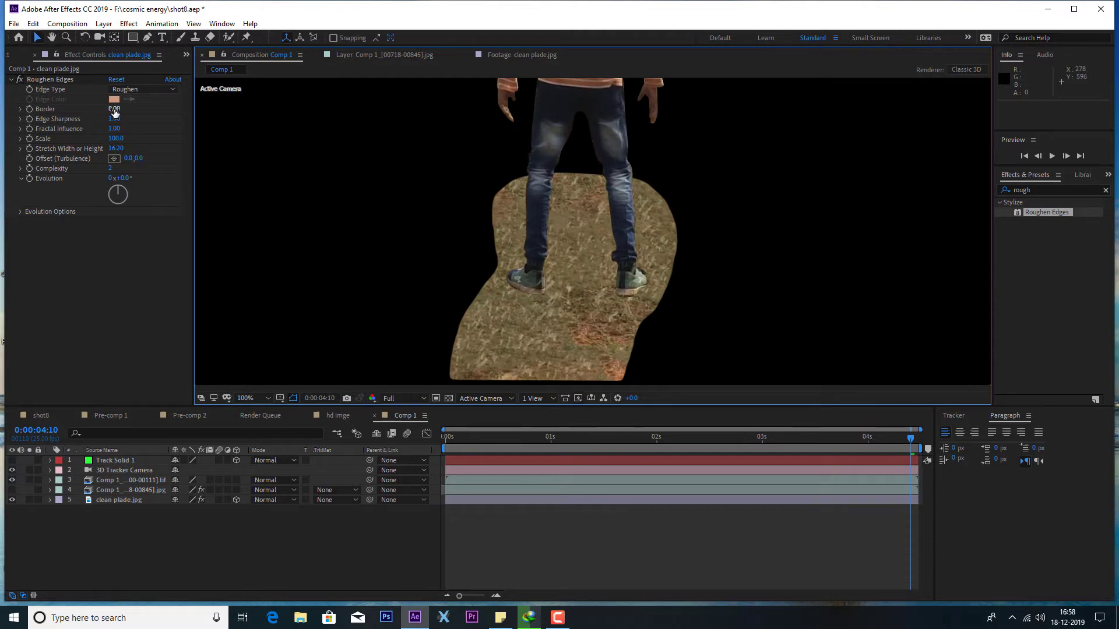
drag(114, 110, 125, 109)
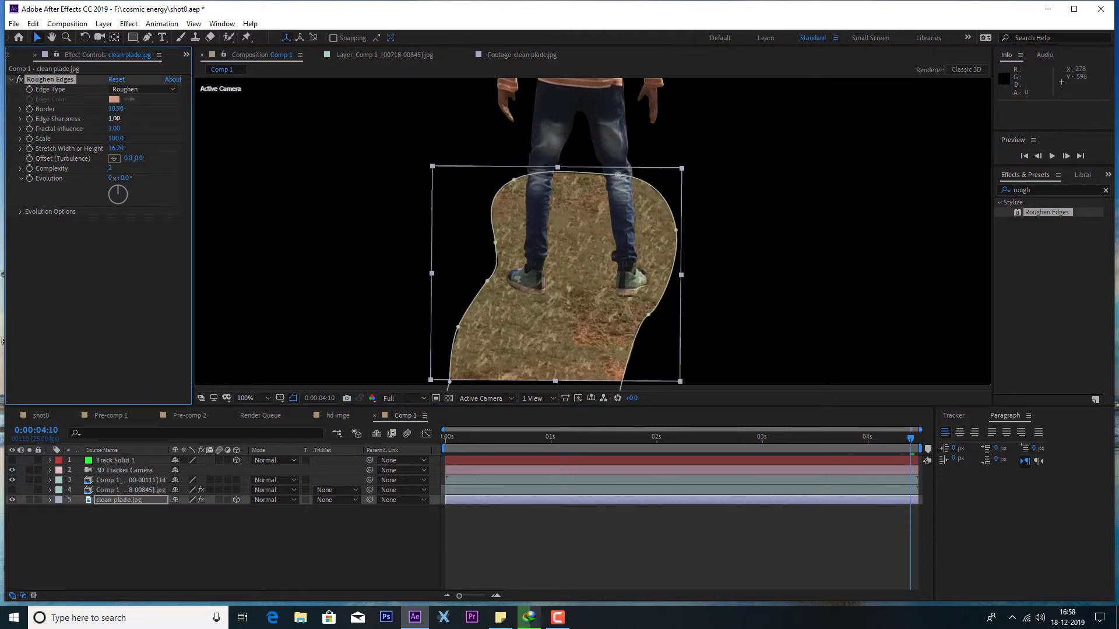
click(285, 335)
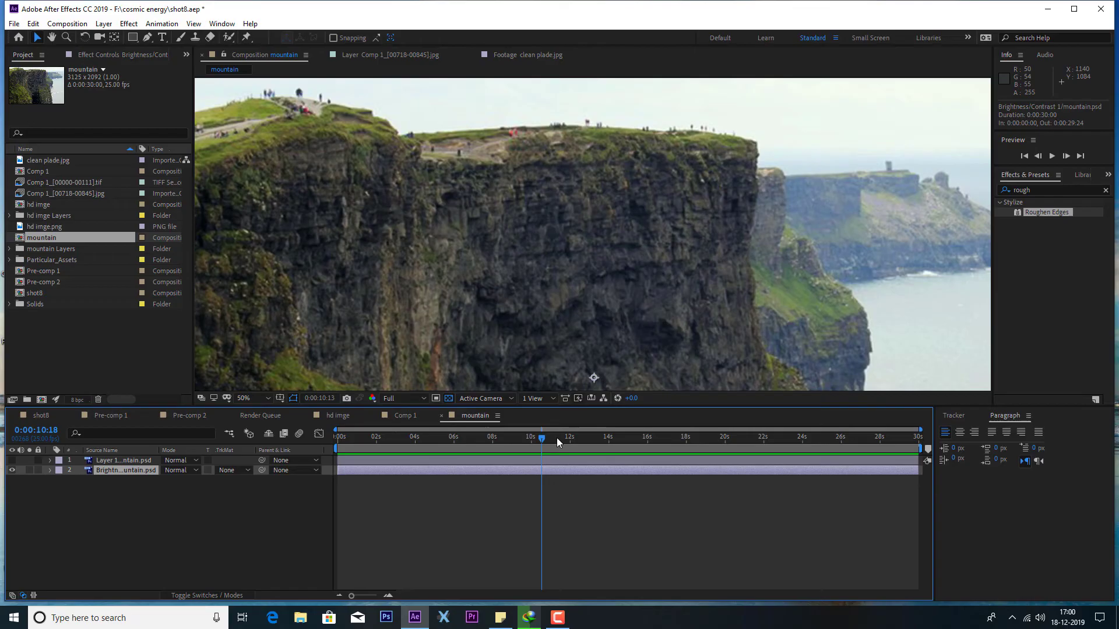
- Pen-mask a triangular patch on the mountain cliff, widen its lower-left corner, and paste it into Comp 1
click(338, 445)
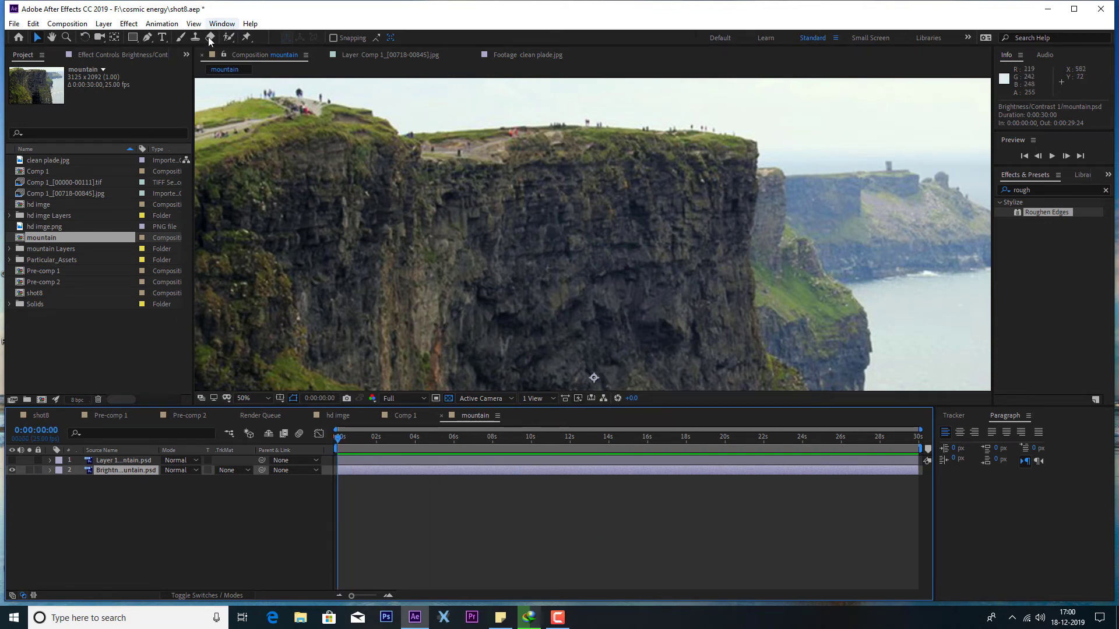
click(148, 38)
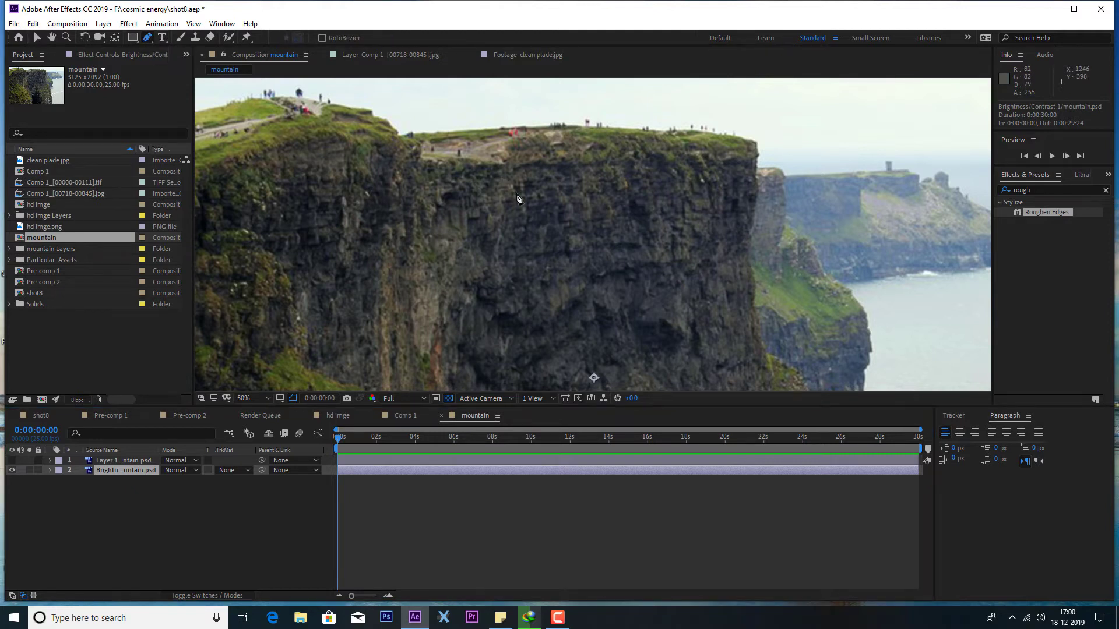
click(535, 182)
click(561, 314)
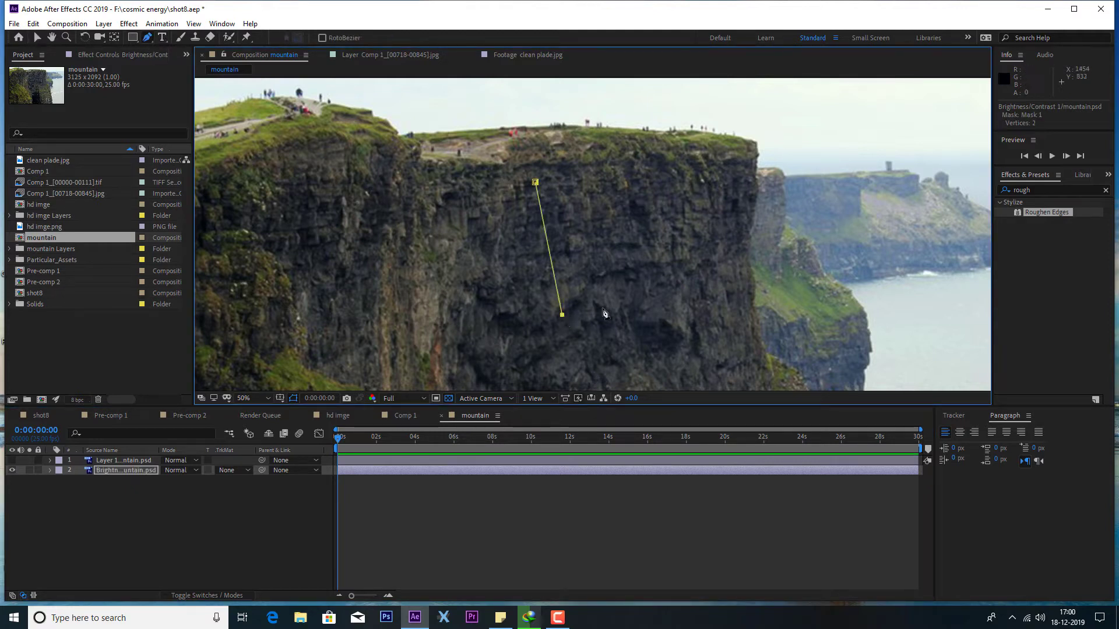
click(648, 189)
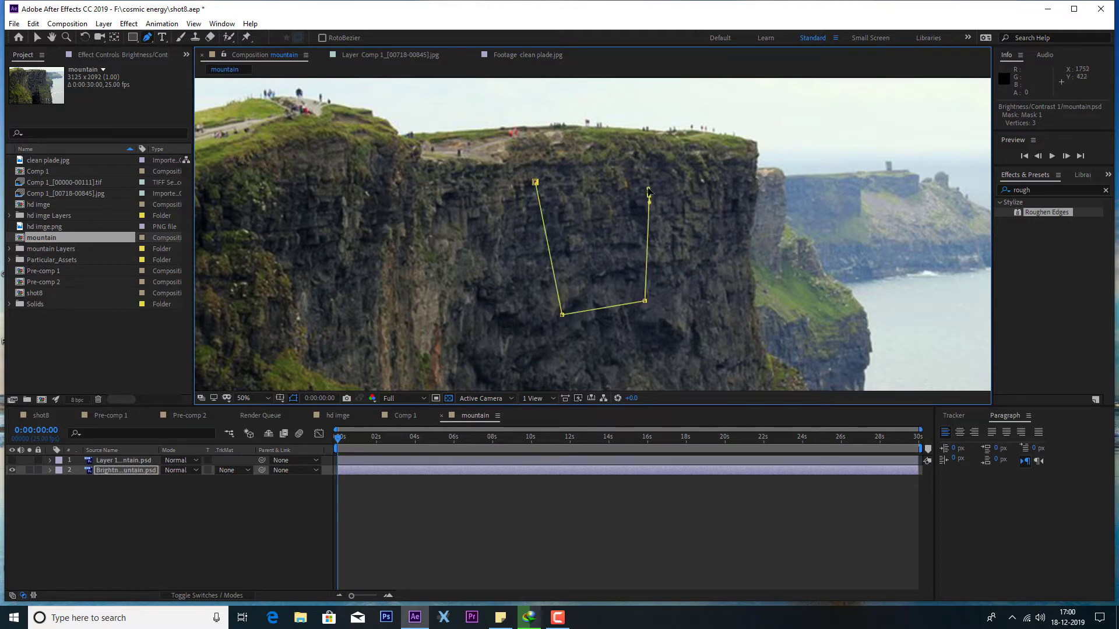
click(535, 183)
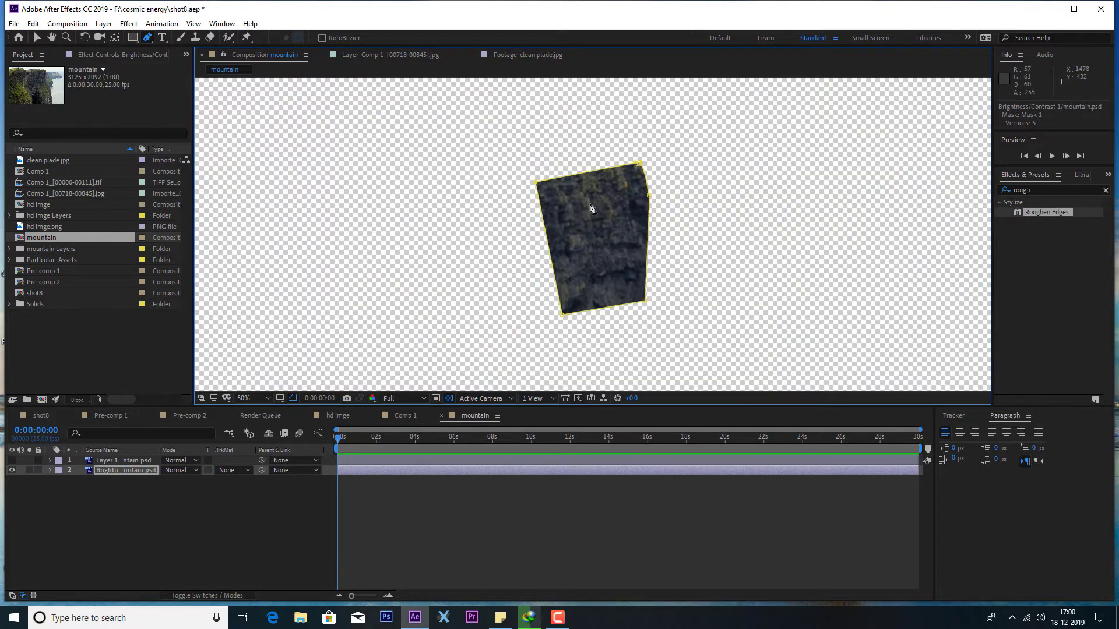
drag(561, 315, 552, 316)
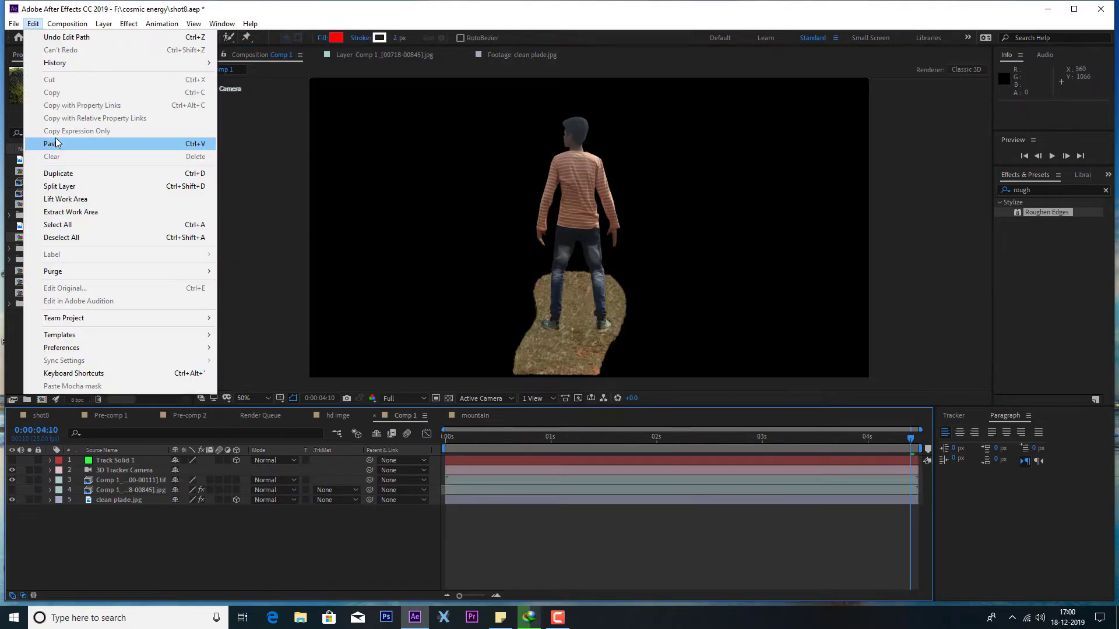
click(56, 143)
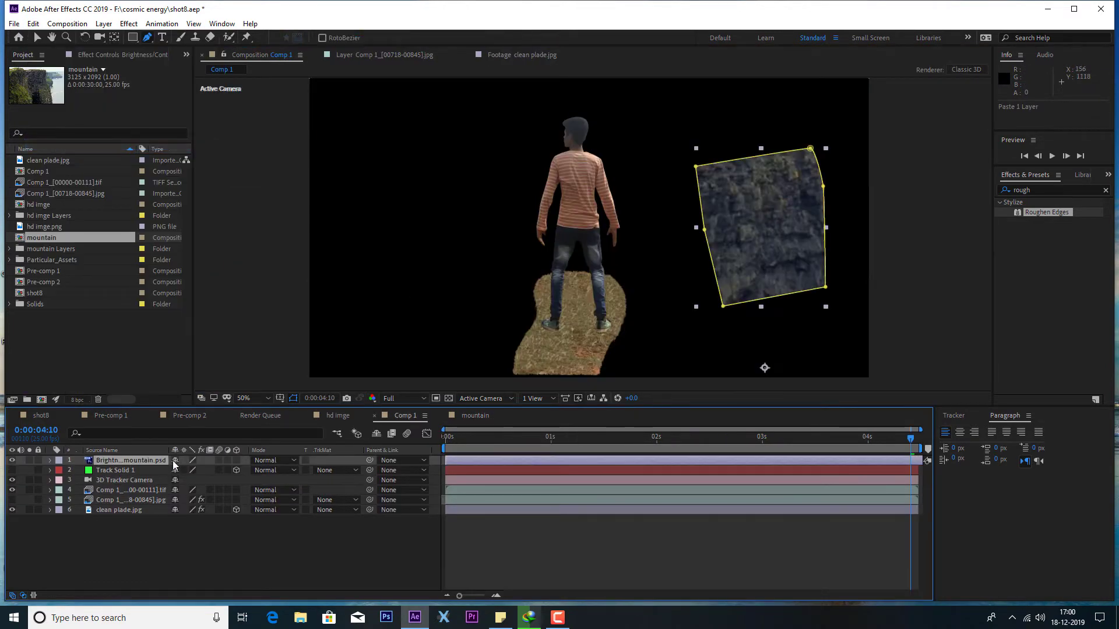
- Move the cliff patch down the layer stack, onto the rock under the boy, and make it 3D
drag(132, 460, 134, 504)
key(v)
drag(814, 149, 708, 290)
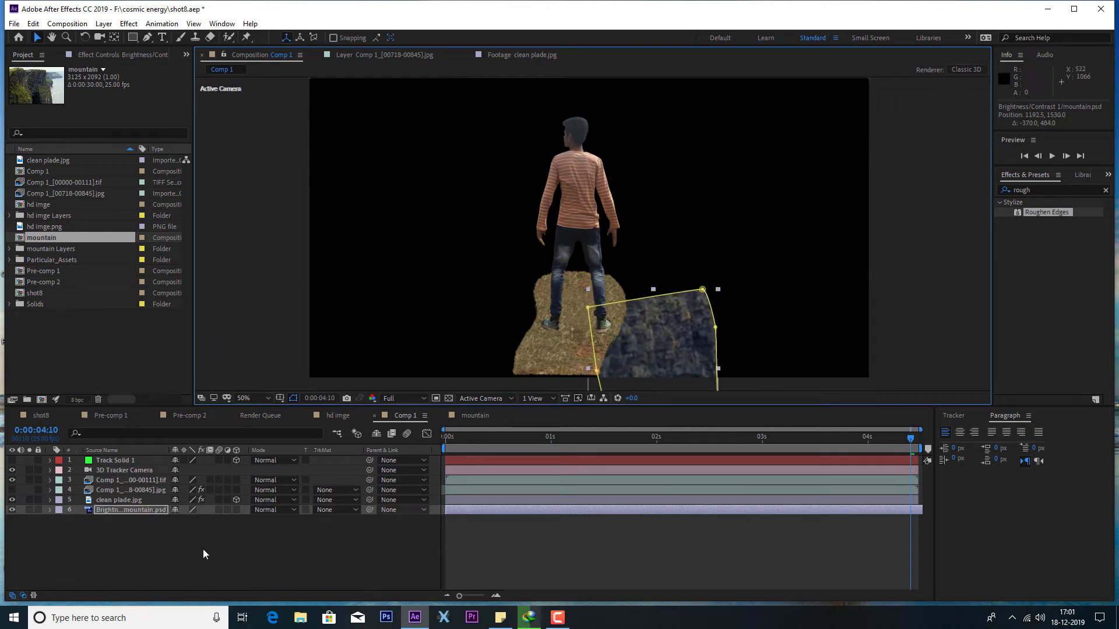
click(235, 509)
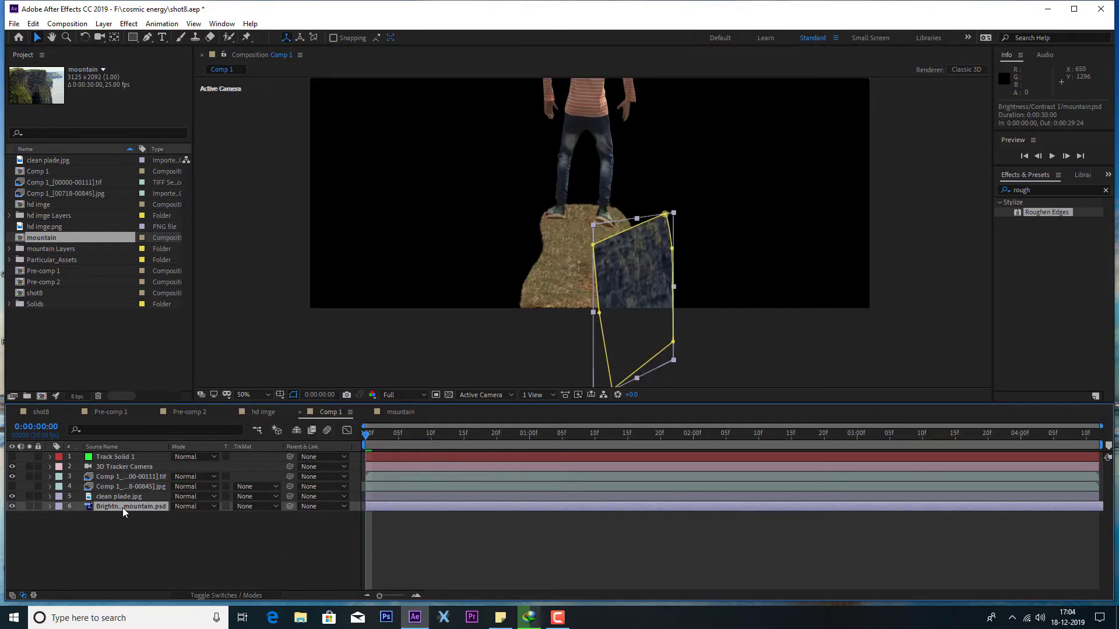
click(49, 507)
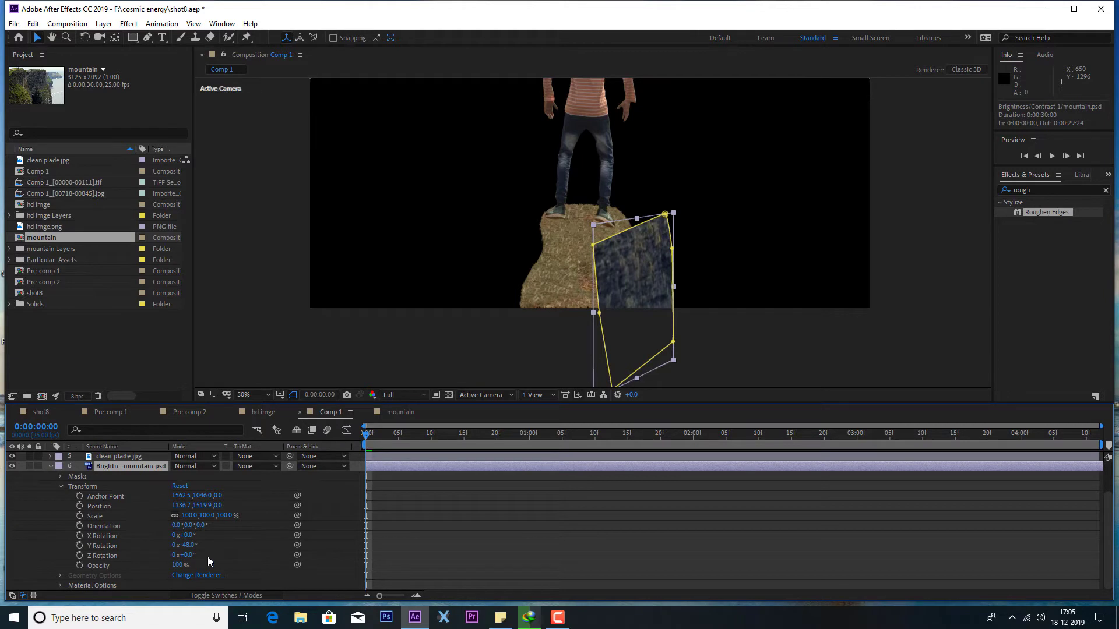
drag(634, 278, 633, 291)
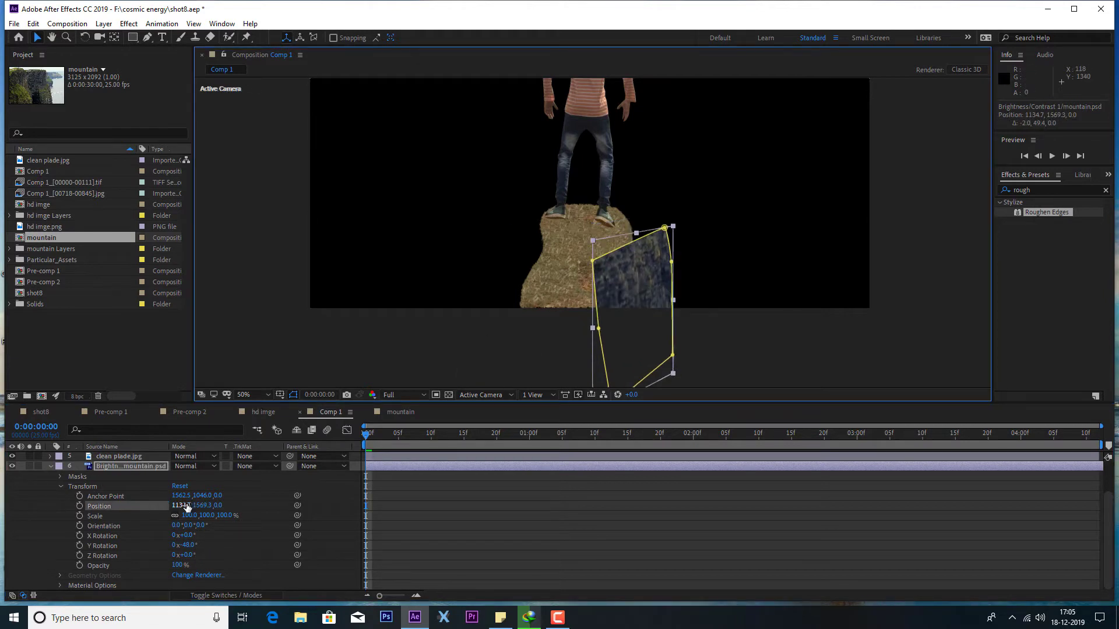
drag(186, 507, 120, 507)
drag(365, 466, 832, 457)
- Reshape a corner of the cliff patch mask and preview the shot from the start
key(Home)
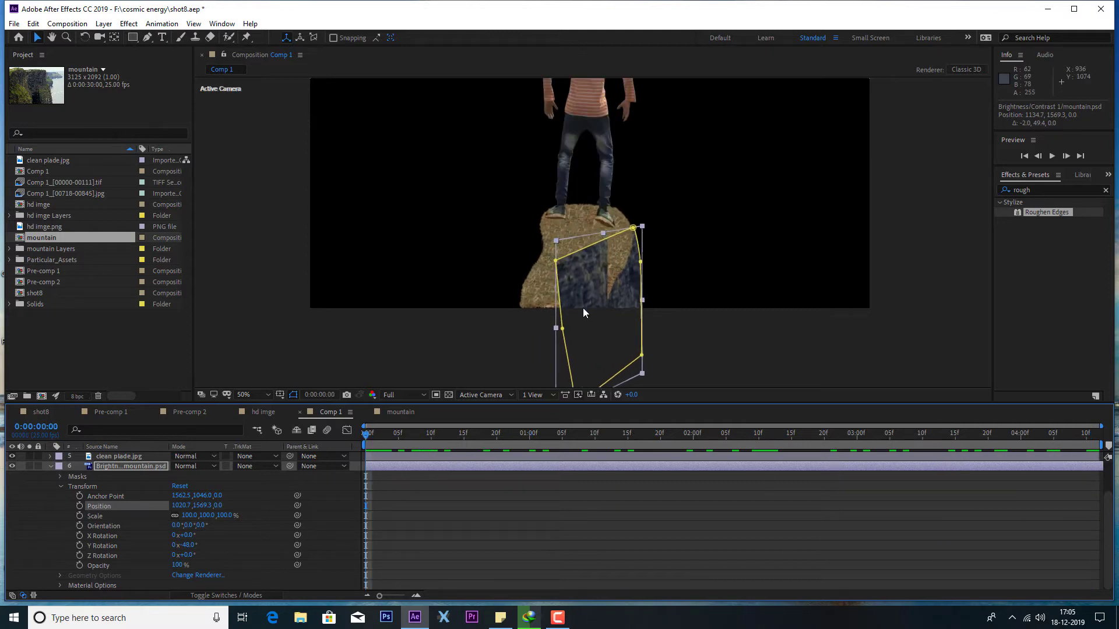
mouse_move(555, 260)
mouse_down()
mouse_move(588, 351)
mouse_move(550, 356)
mouse_up()
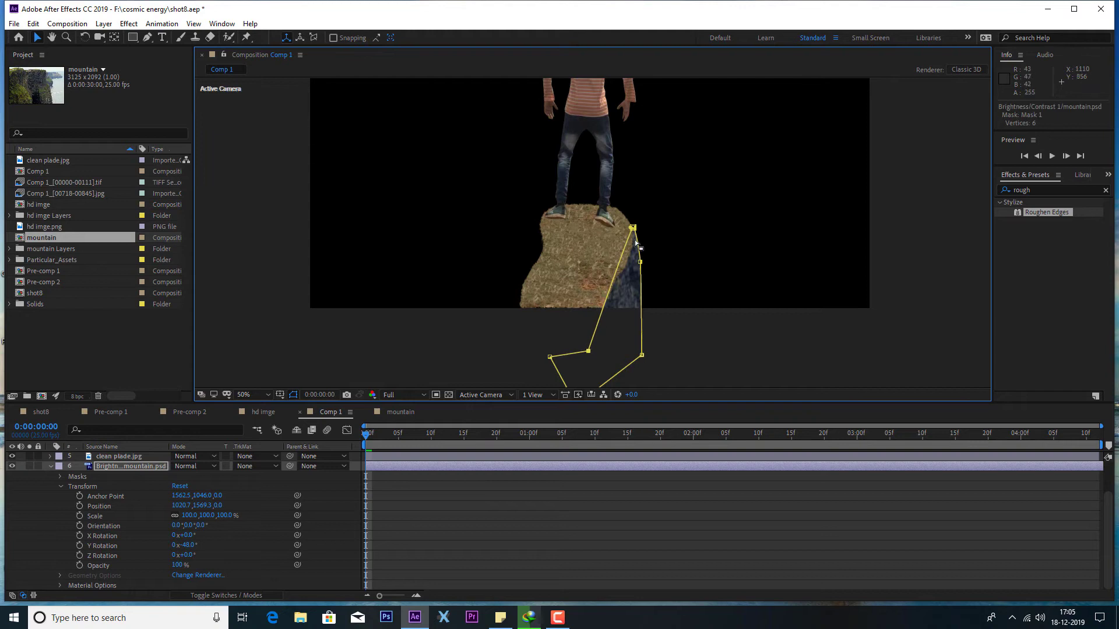
click(719, 362)
drag(380, 446, 1105, 452)
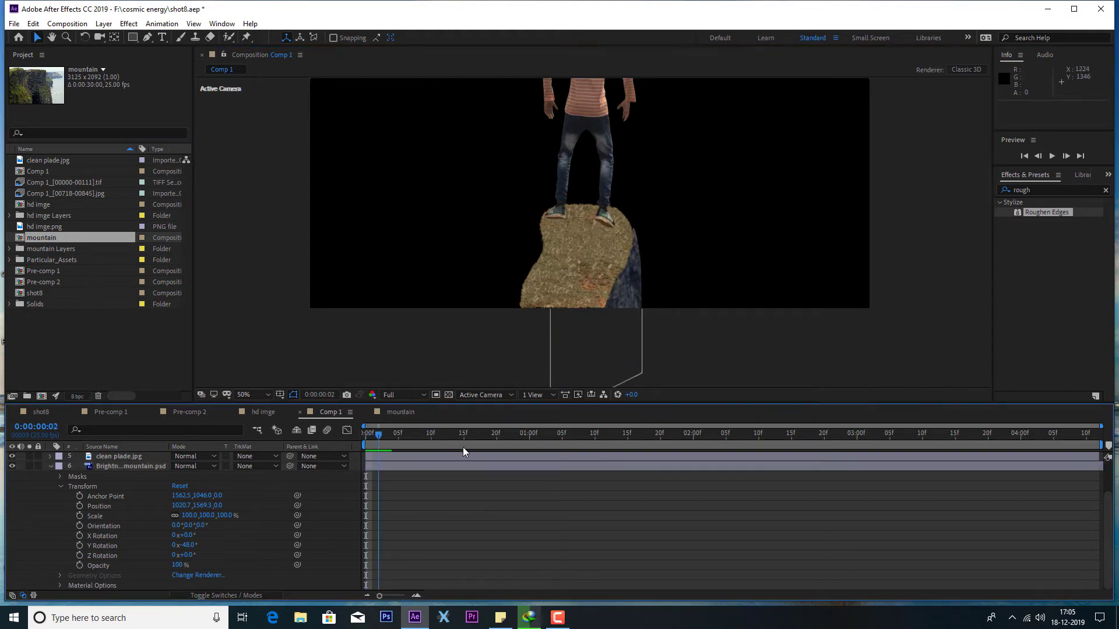
key(Home)
key(space)
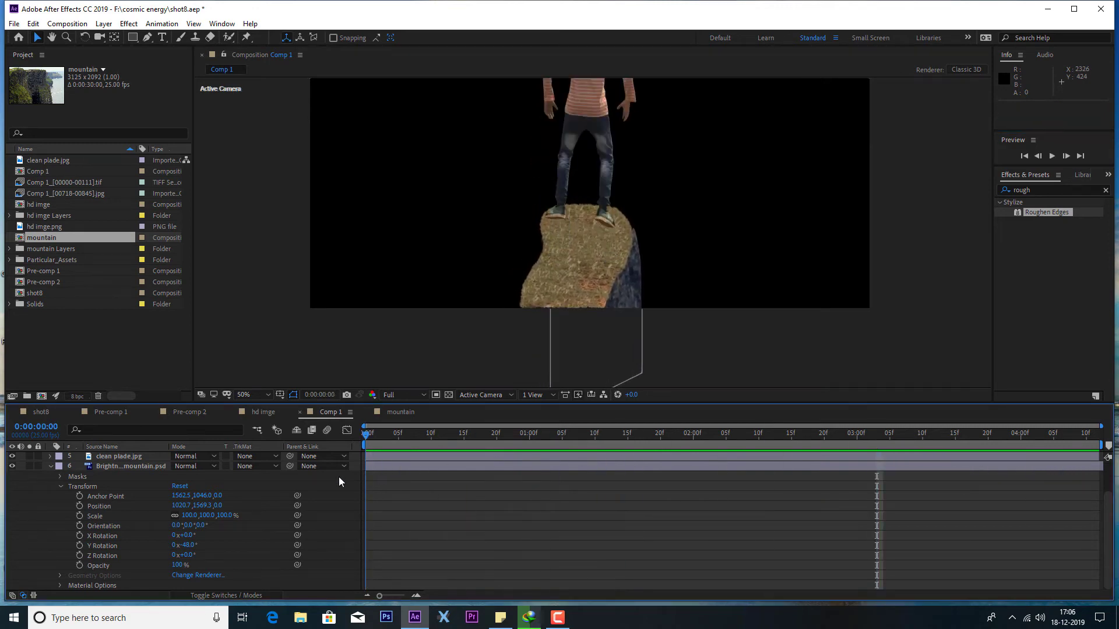
scroll(686, 298, up, 2)
click(127, 467)
scroll(674, 226, down, 2)
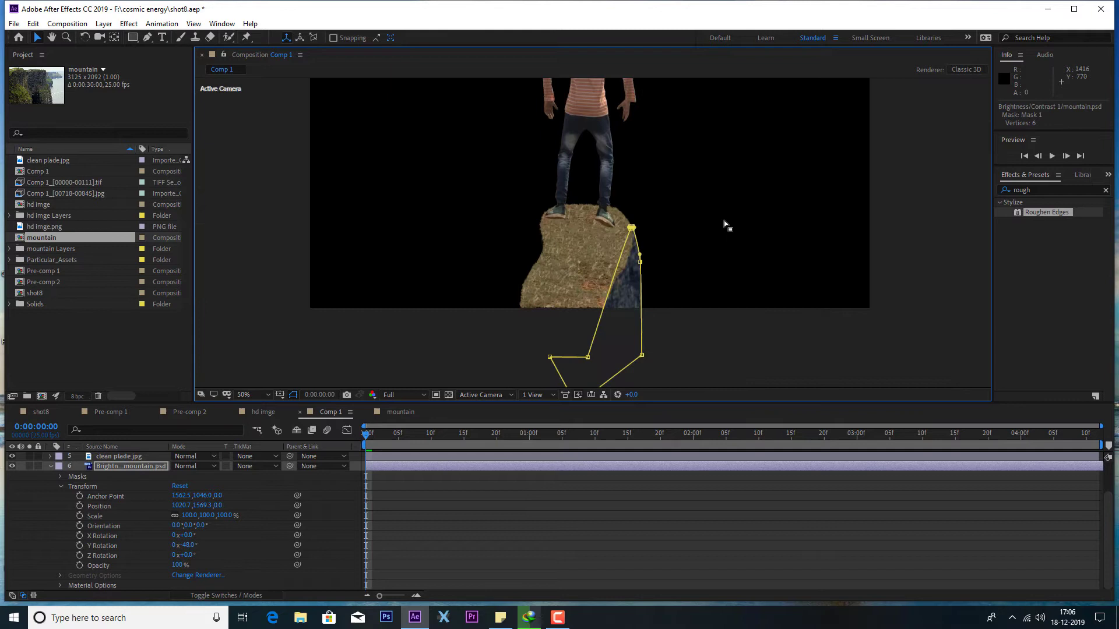
key(space)
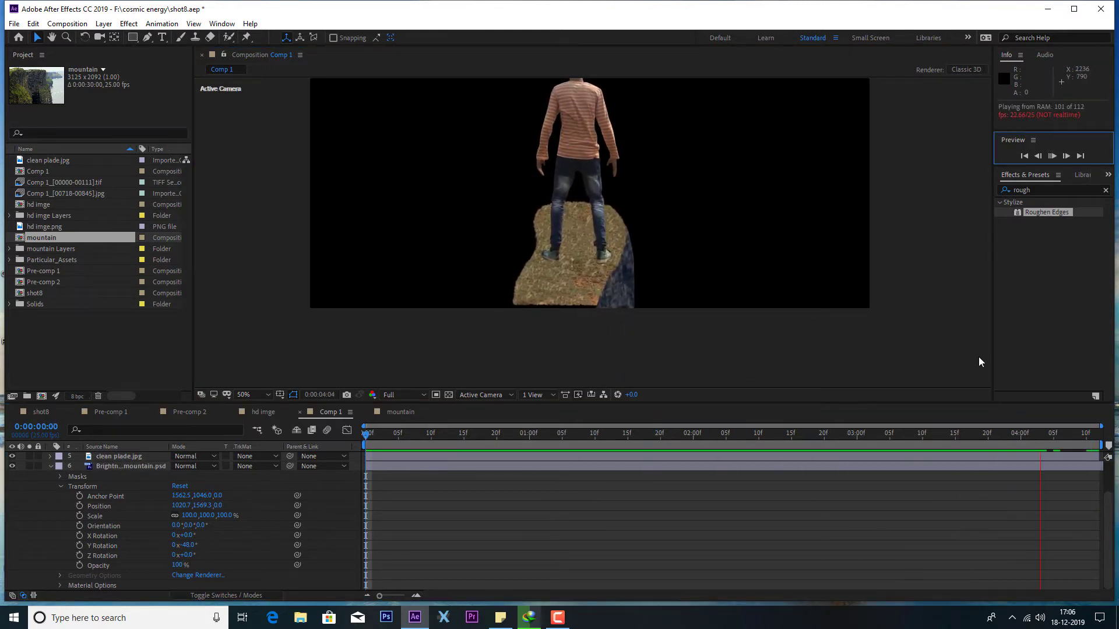
- Duplicate the mountain rock layer, fit it to comp height, and reposition it
click(590, 450)
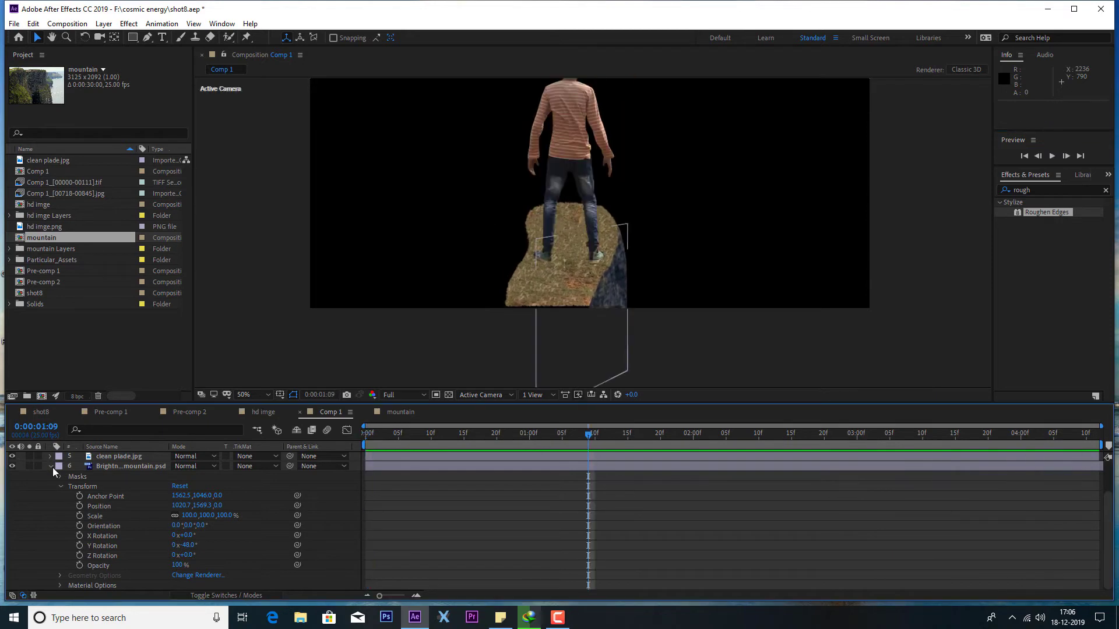
click(51, 466)
click(33, 26)
click(53, 176)
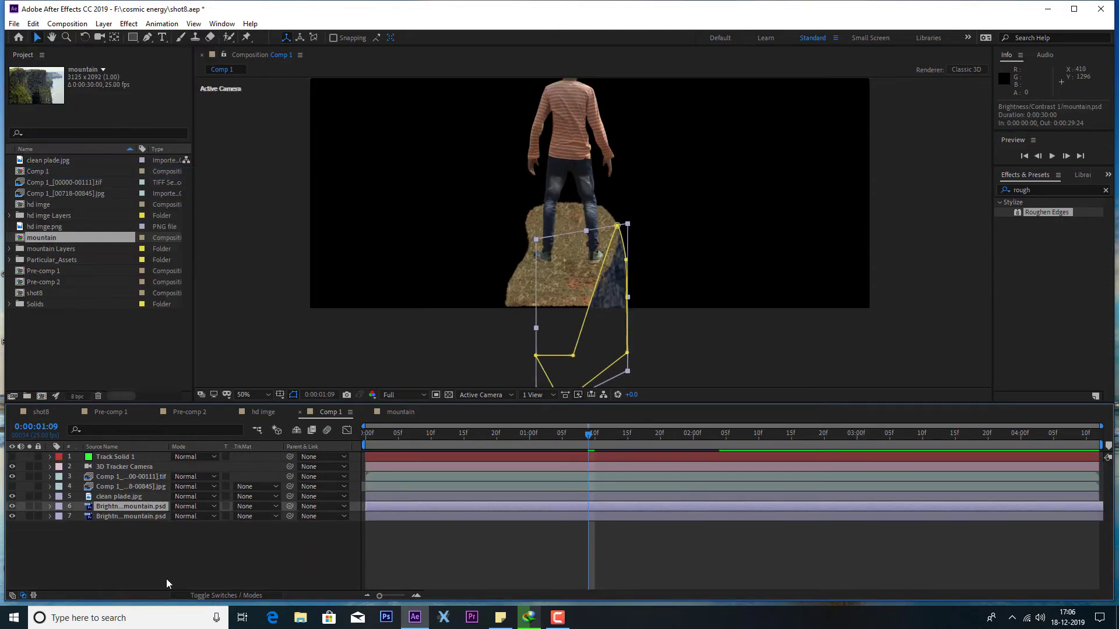
drag(585, 291, 512, 278)
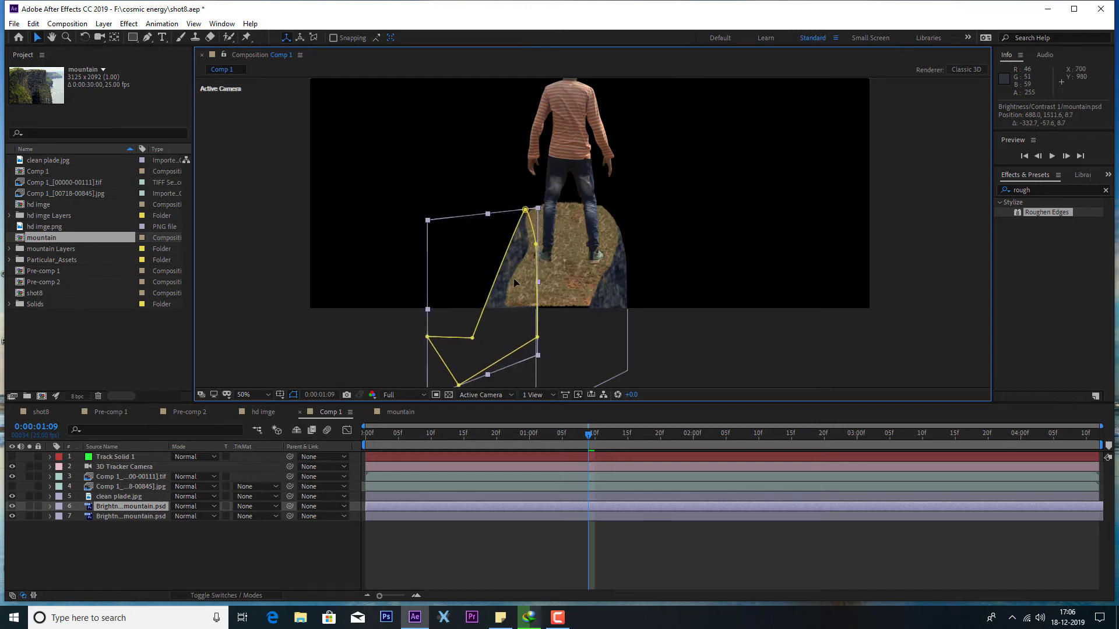
click(103, 24)
mouse_move(134, 161)
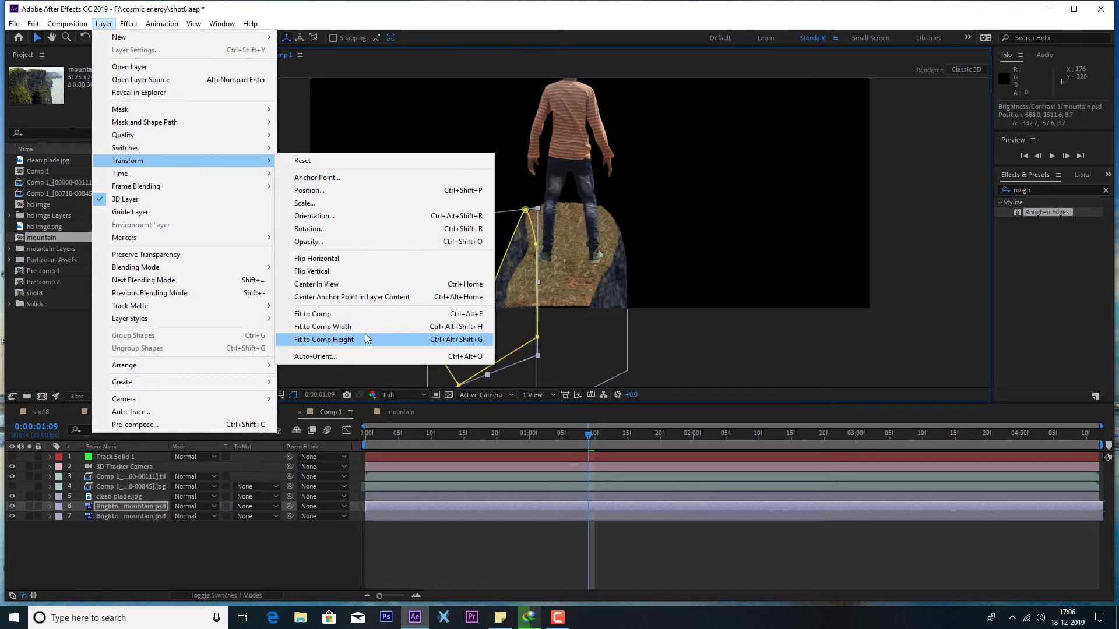
click(365, 338)
drag(505, 276, 533, 267)
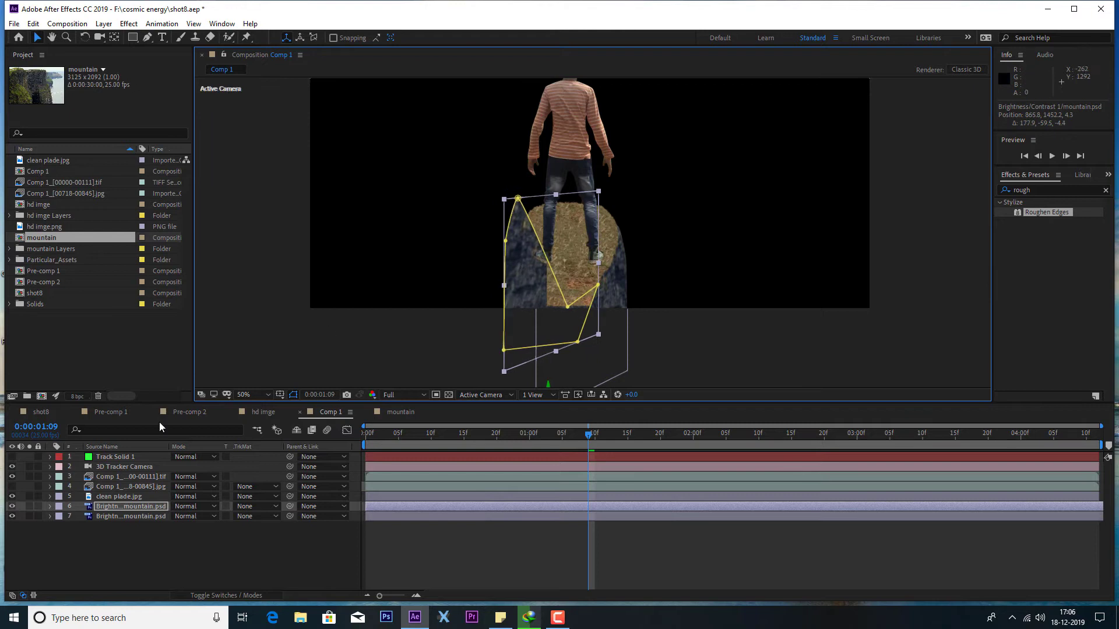
- Scale the duplicate rock down to 93%
click(50, 506)
scroll(128, 564, down, 1)
drag(181, 525, 285, 505)
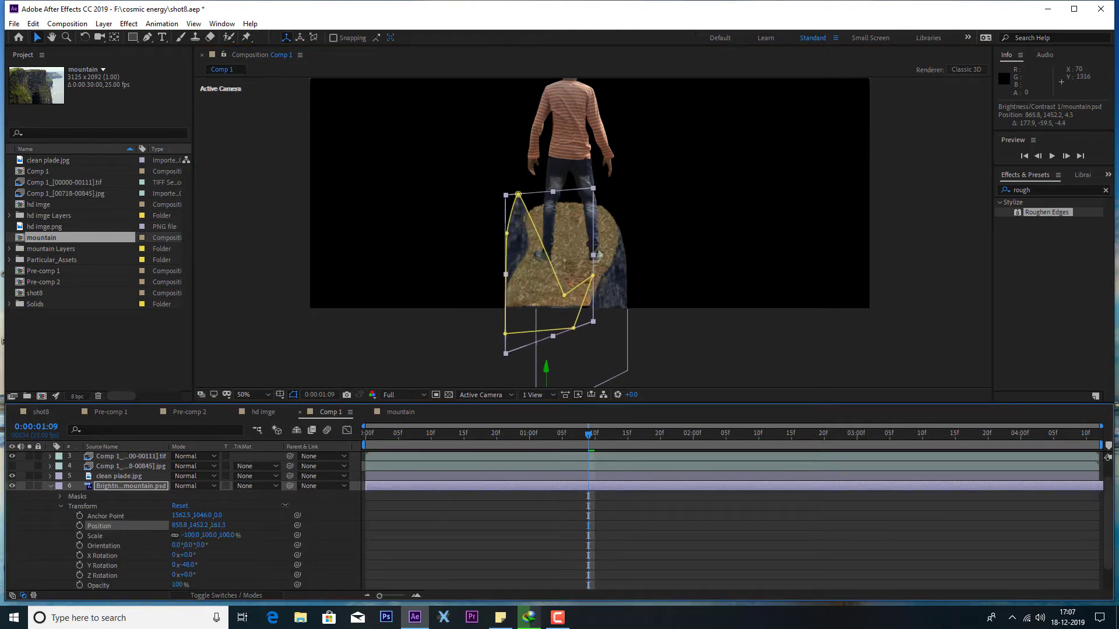
drag(202, 540, 195, 541)
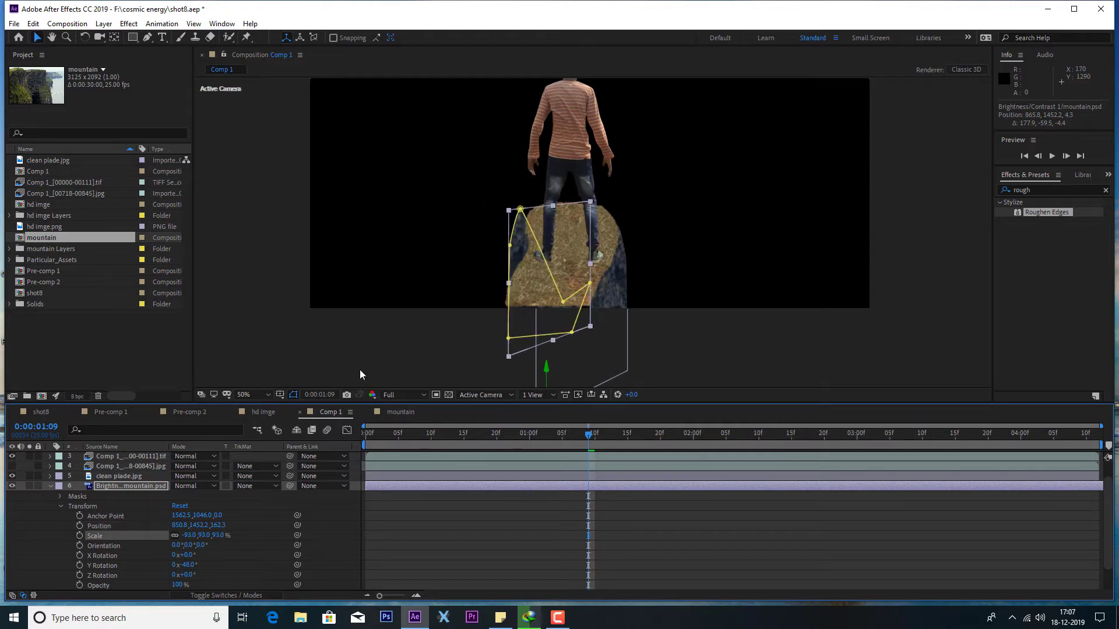
click(359, 369)
scroll(505, 247, up, 2)
- Adjust the duplicate rock's mask left edge and bottom-left corner, then preview from the start
click(448, 193)
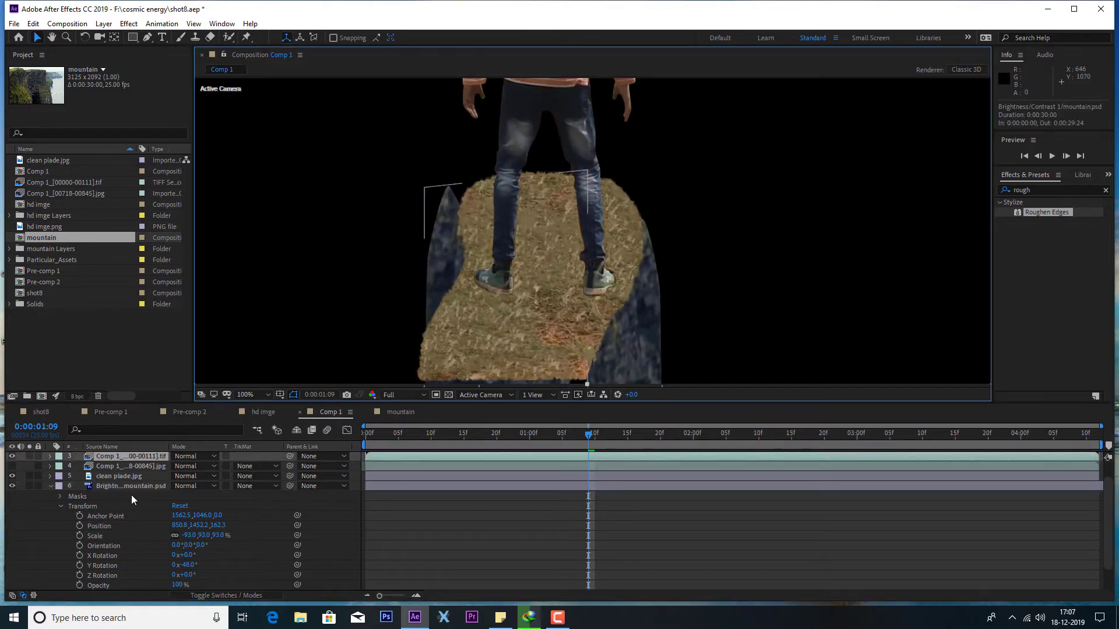
click(131, 495)
drag(436, 262, 447, 263)
scroll(459, 309, down, 2)
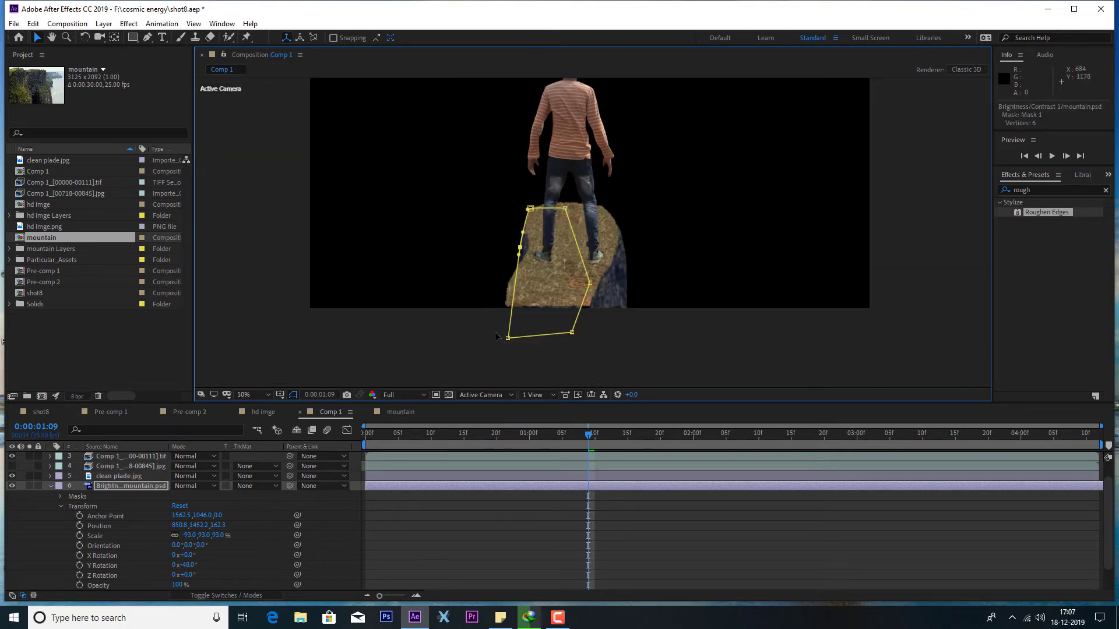
scroll(586, 275, up, 2)
scroll(585, 275, down, 2)
drag(492, 335, 508, 301)
click(774, 352)
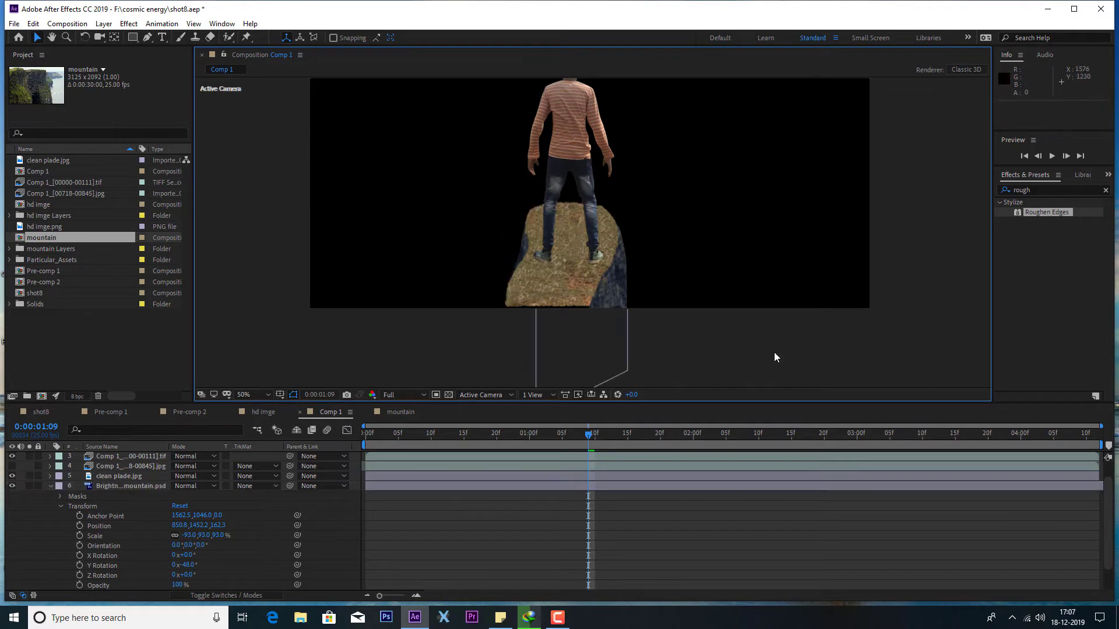
scroll(774, 352, up, 2)
click(1023, 156)
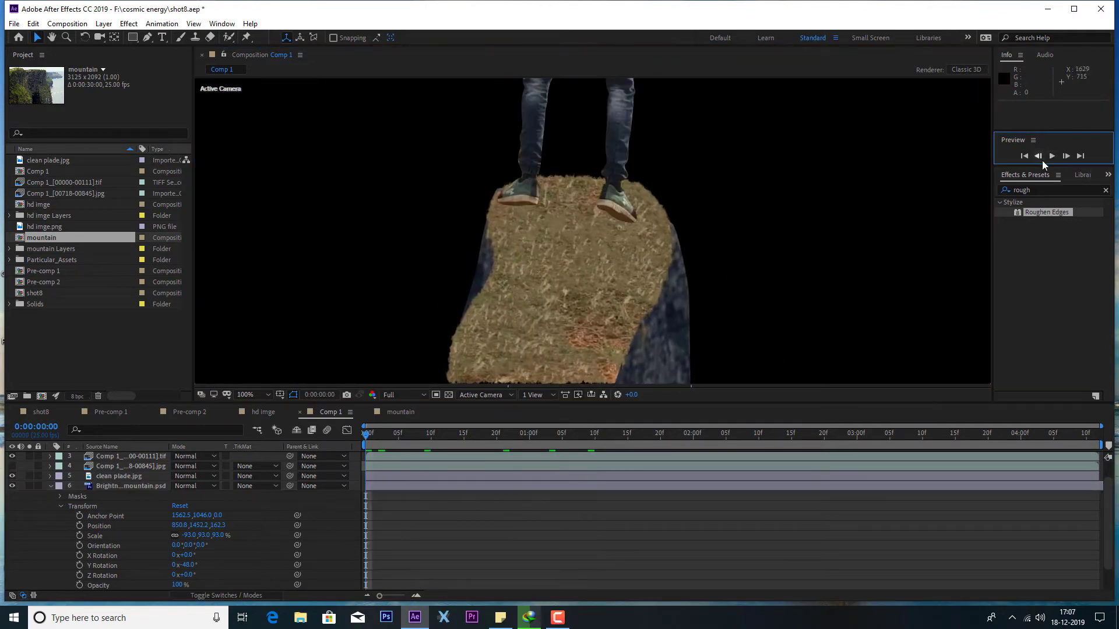
click(1051, 155)
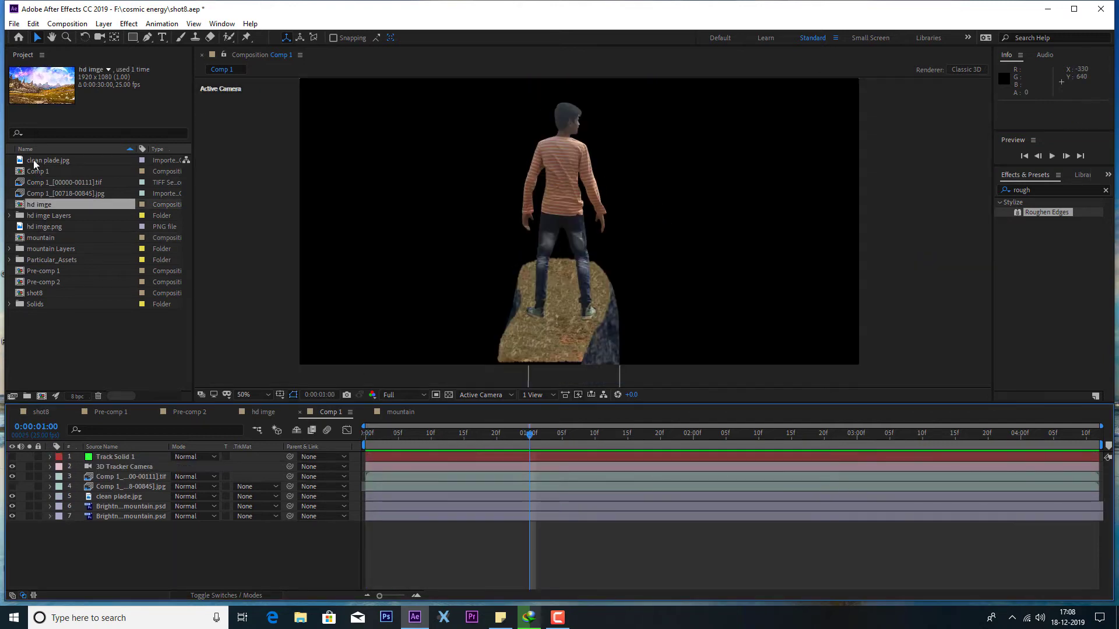
- Drag the hd imge composition into Comp 1 as the bottom layer and preview from frame 0
double_click(71, 208)
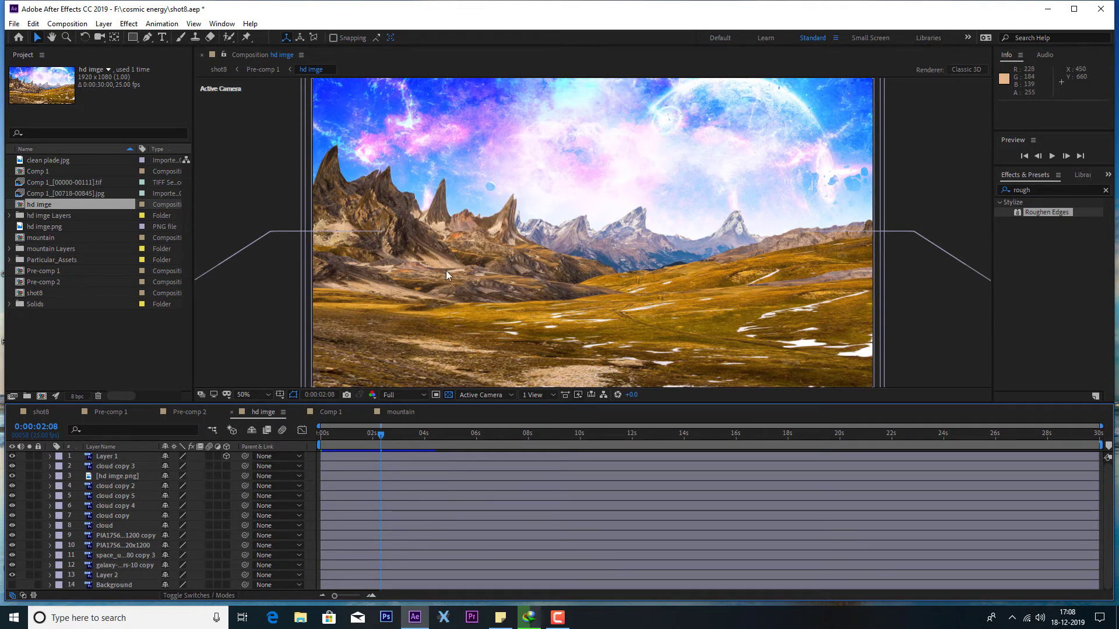
click(330, 412)
drag(47, 205, 135, 559)
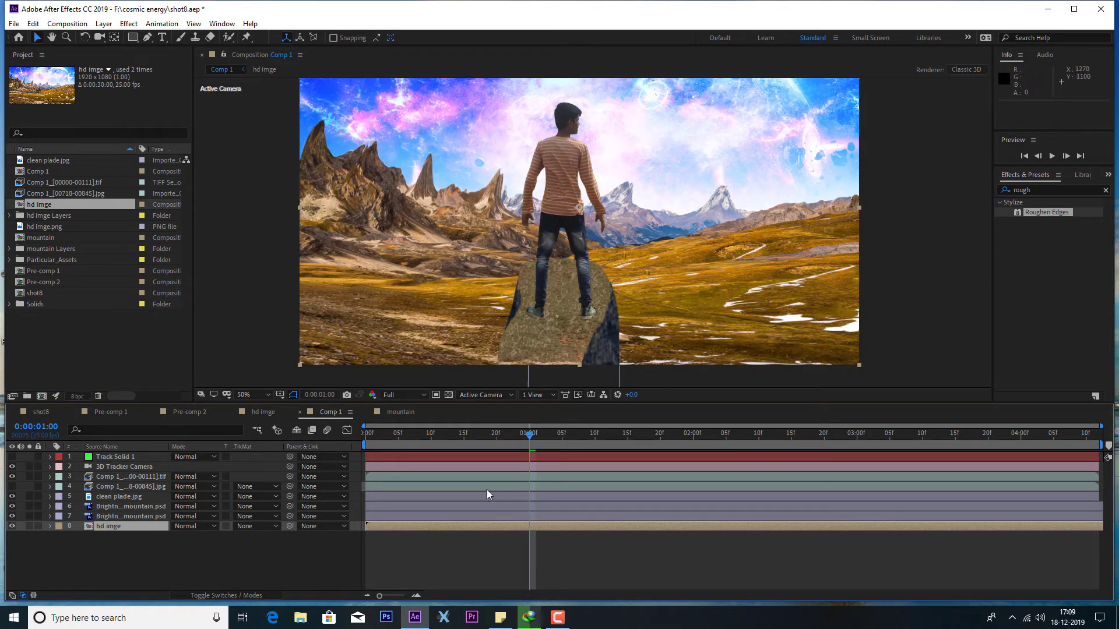
drag(526, 440, 346, 449)
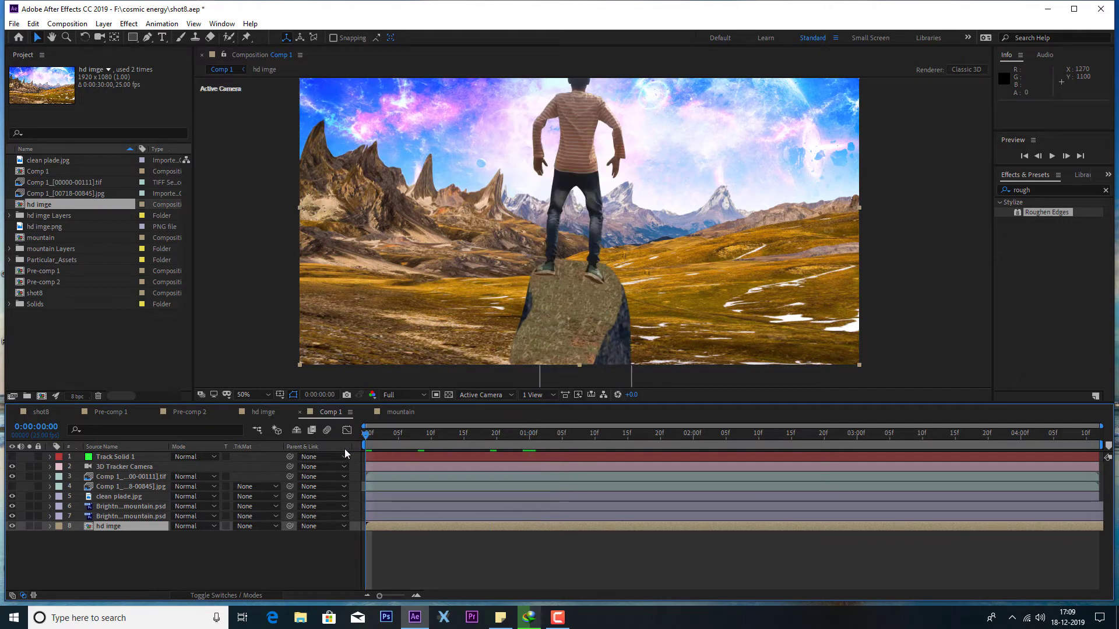
click(1051, 155)
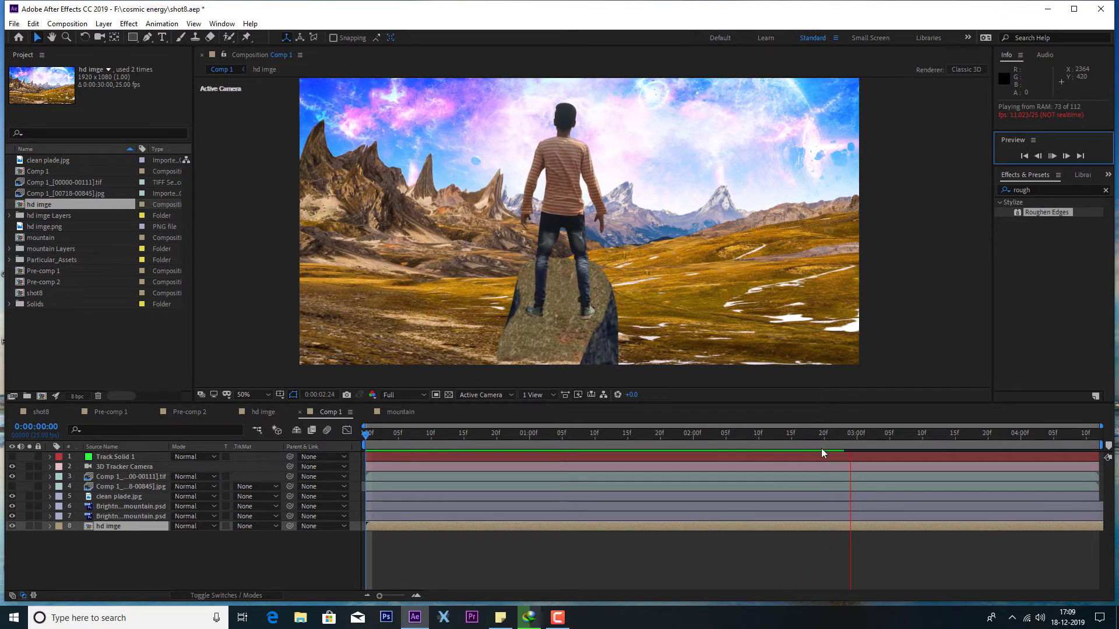
key(space)
drag(663, 438, 367, 442)
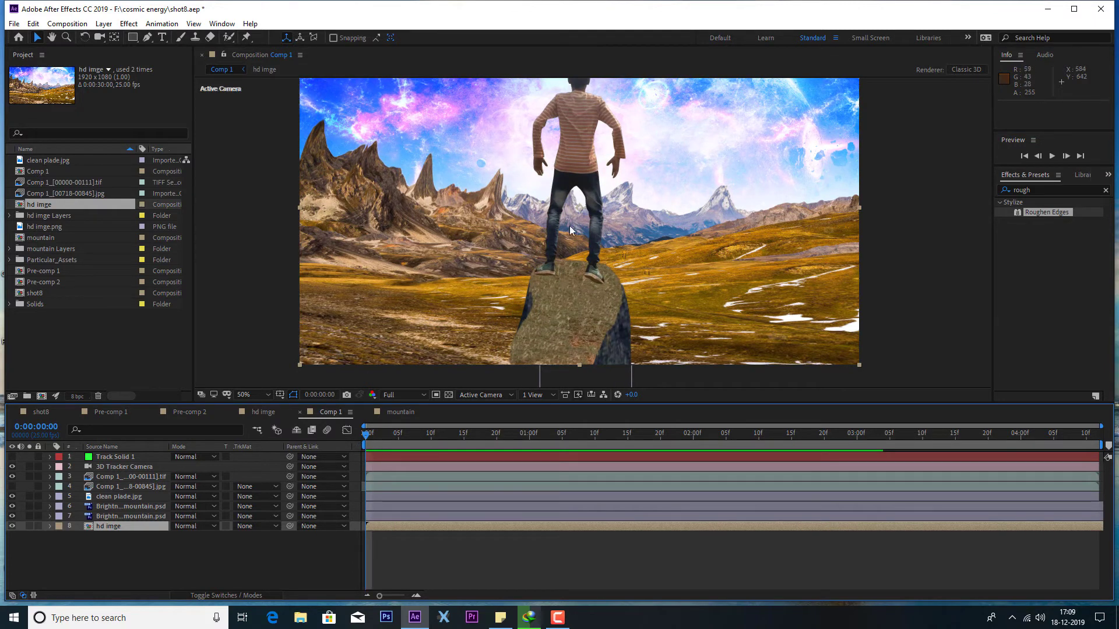
click(1052, 156)
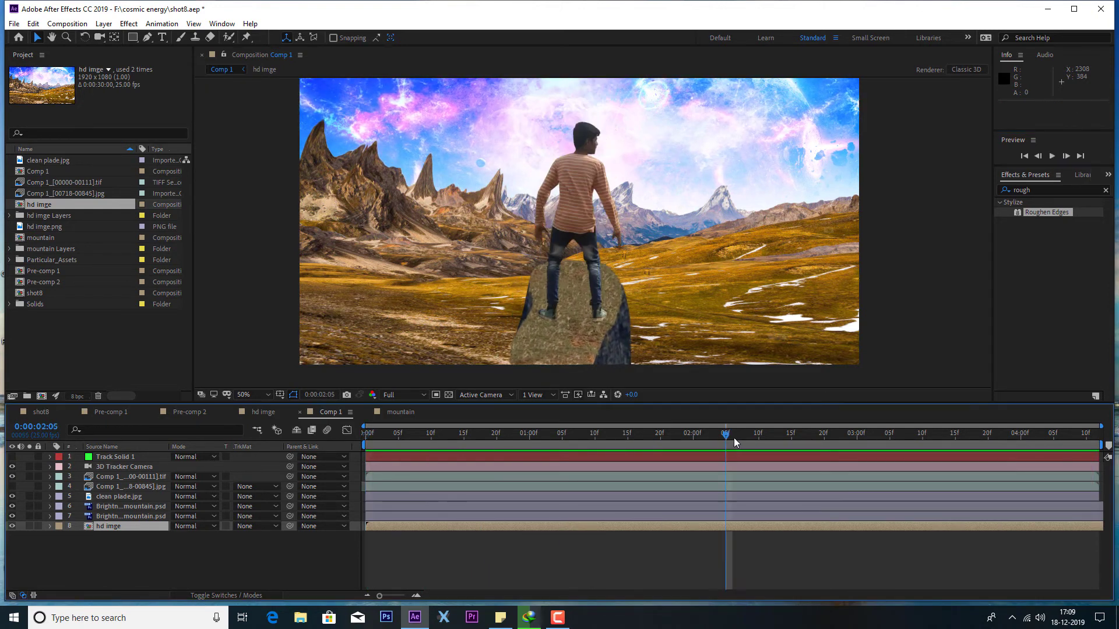
click(362, 442)
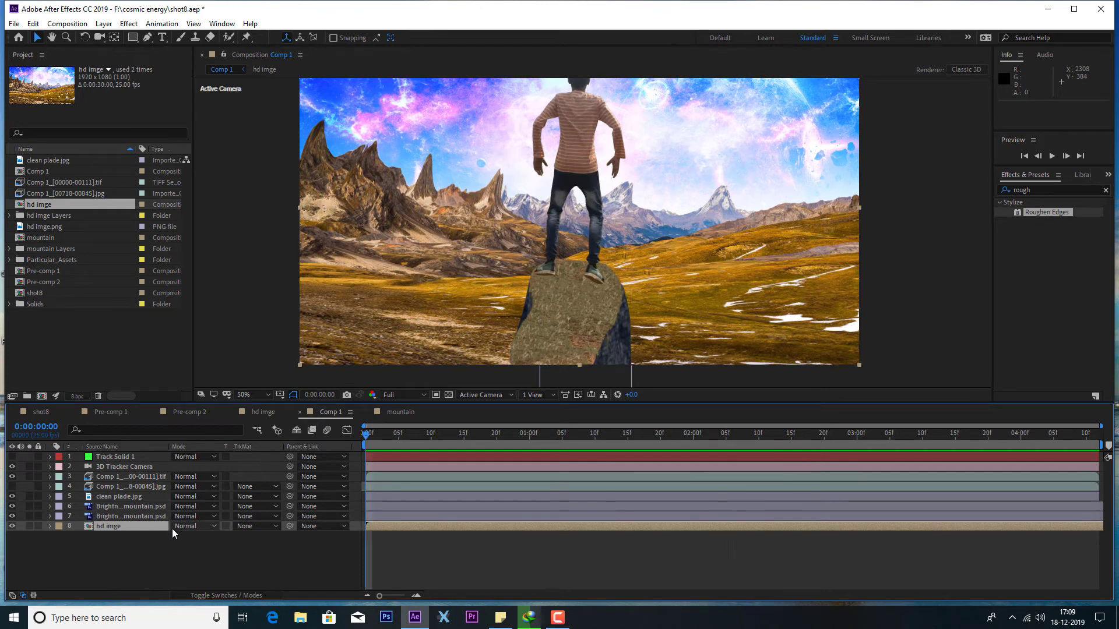
click(225, 527)
click(226, 527)
click(226, 592)
click(225, 593)
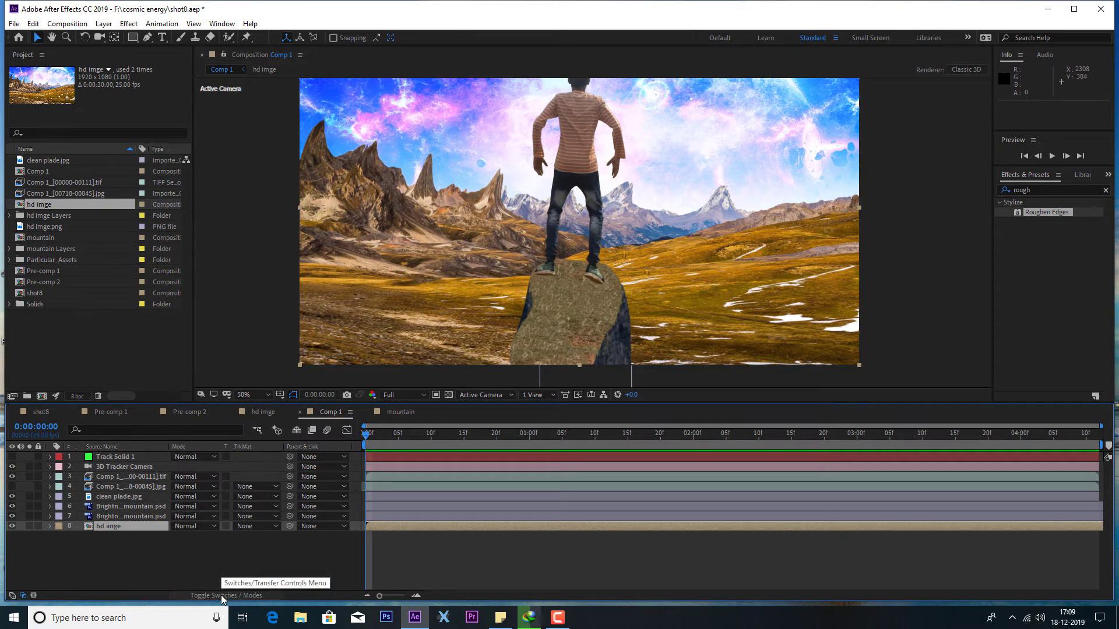
- Turn on the 3D Layer switch for hd imge and preview the shot from the first frame
click(221, 596)
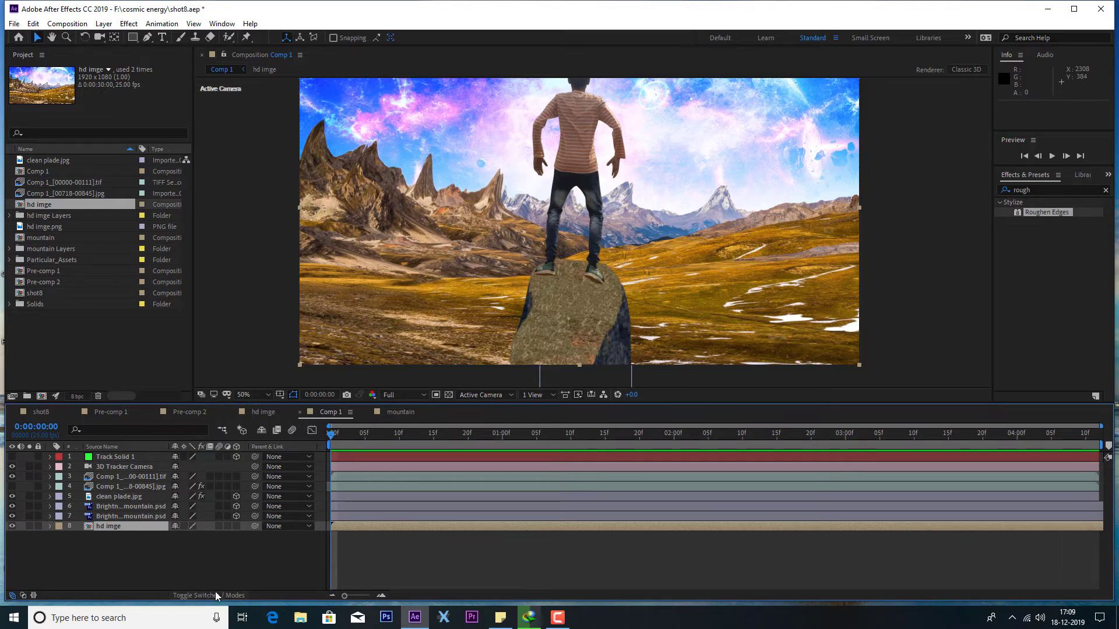
click(236, 527)
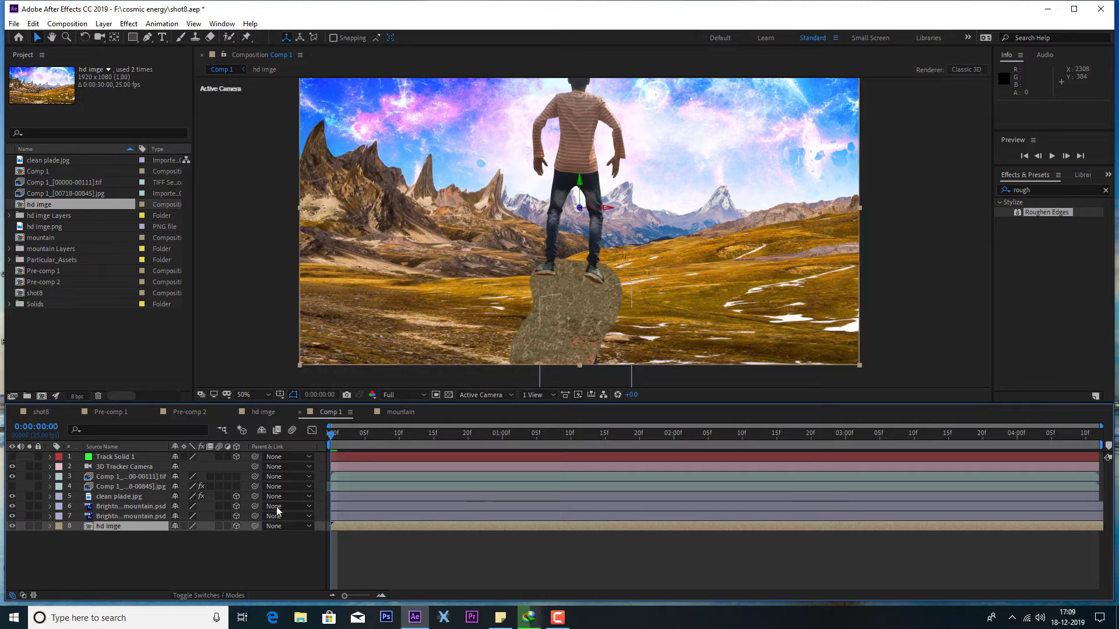
click(1052, 156)
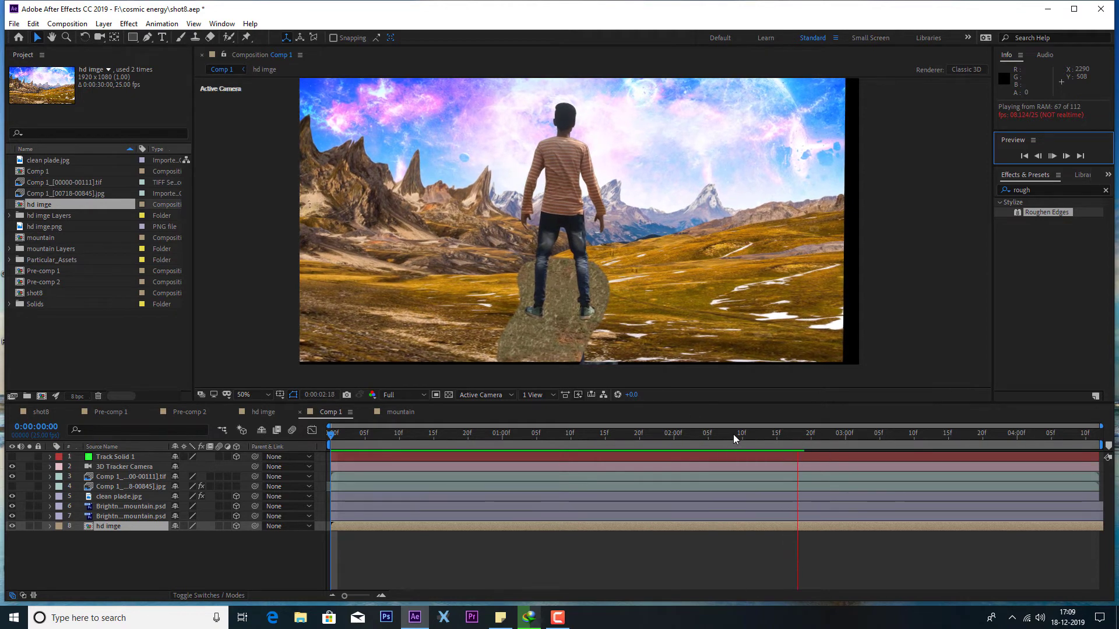
key(space)
key(Home)
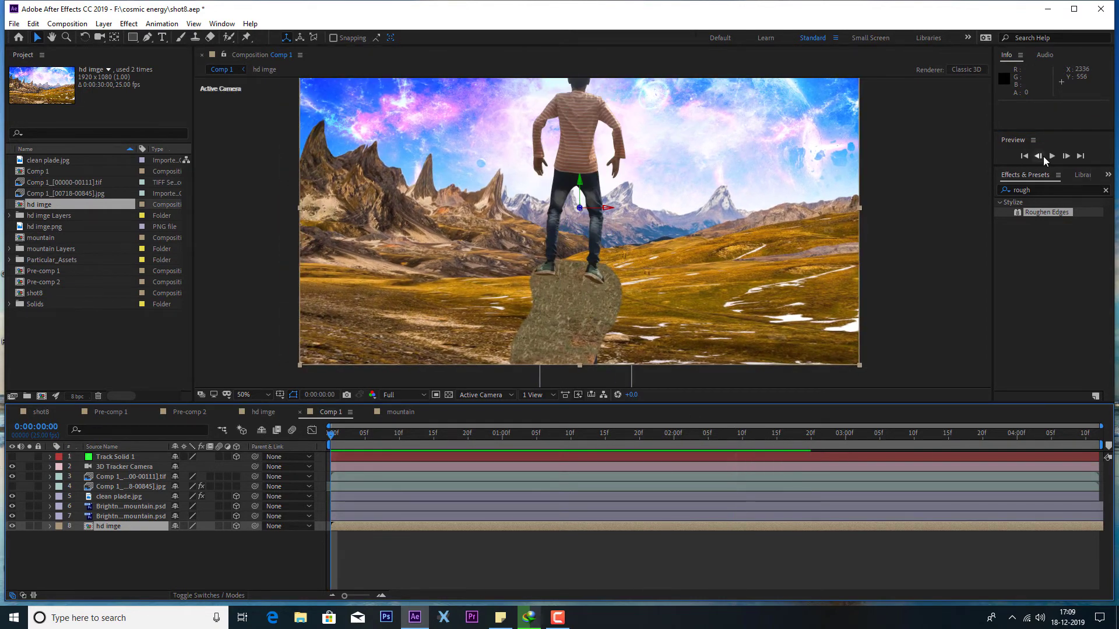
click(1049, 156)
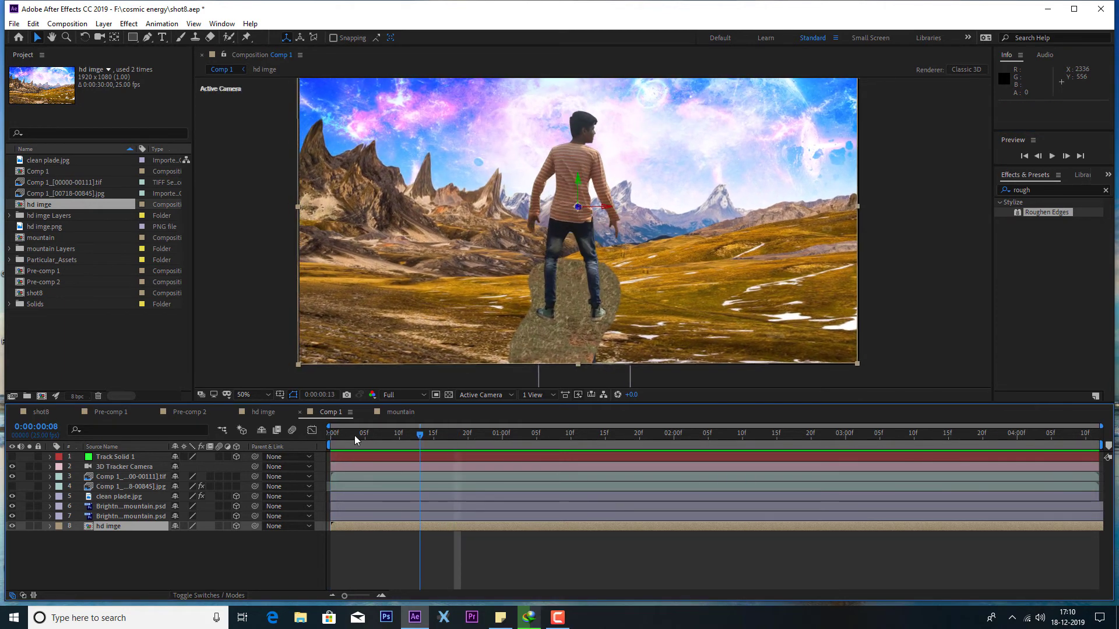
- Push the hd imge background back to Z 153, scale it to 122%, and preview Comp 1
key(space)
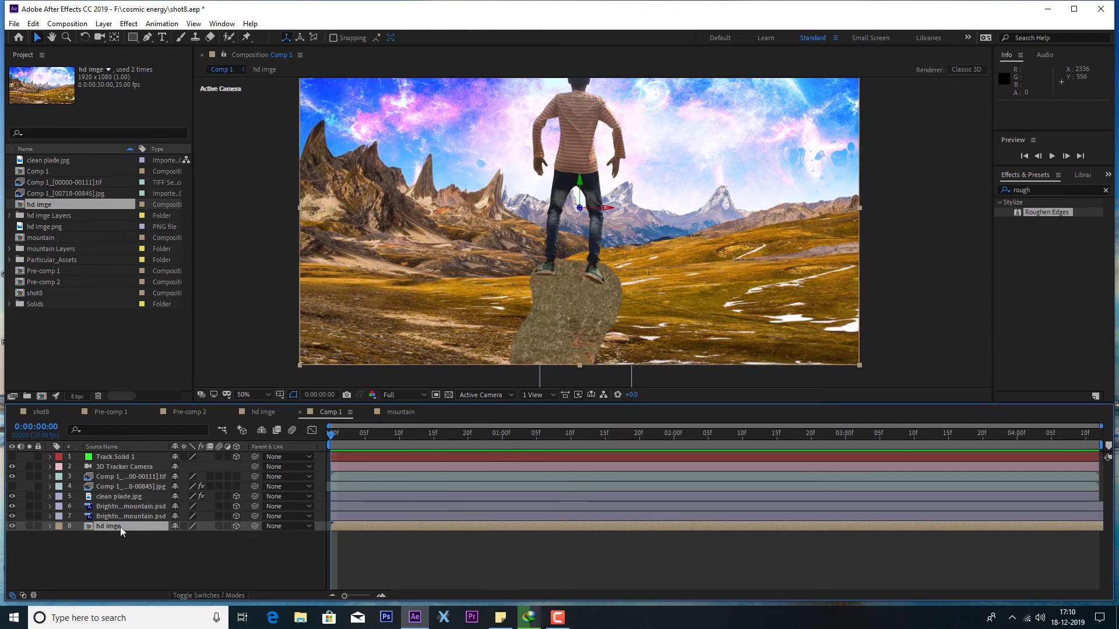
click(50, 526)
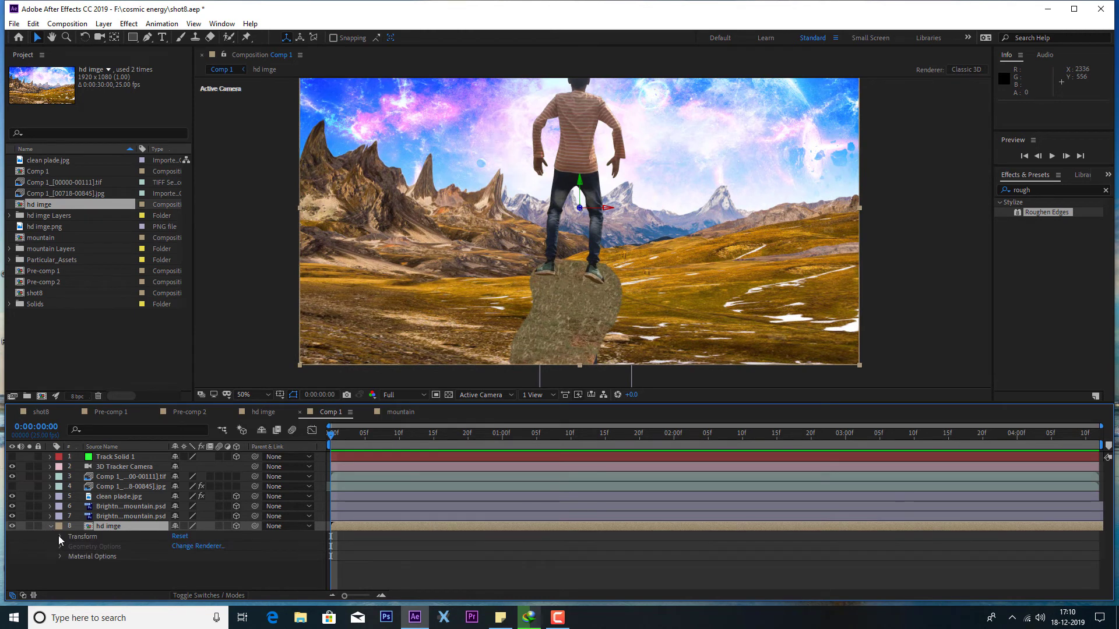
click(59, 538)
drag(213, 526, 286, 508)
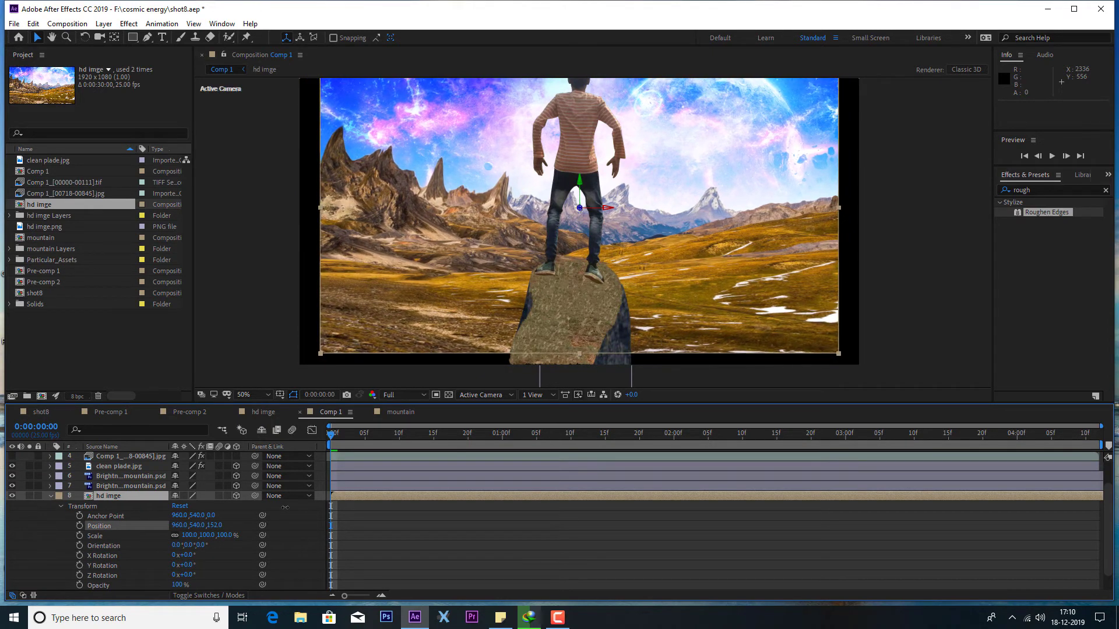
key(Return)
drag(185, 534, 239, 536)
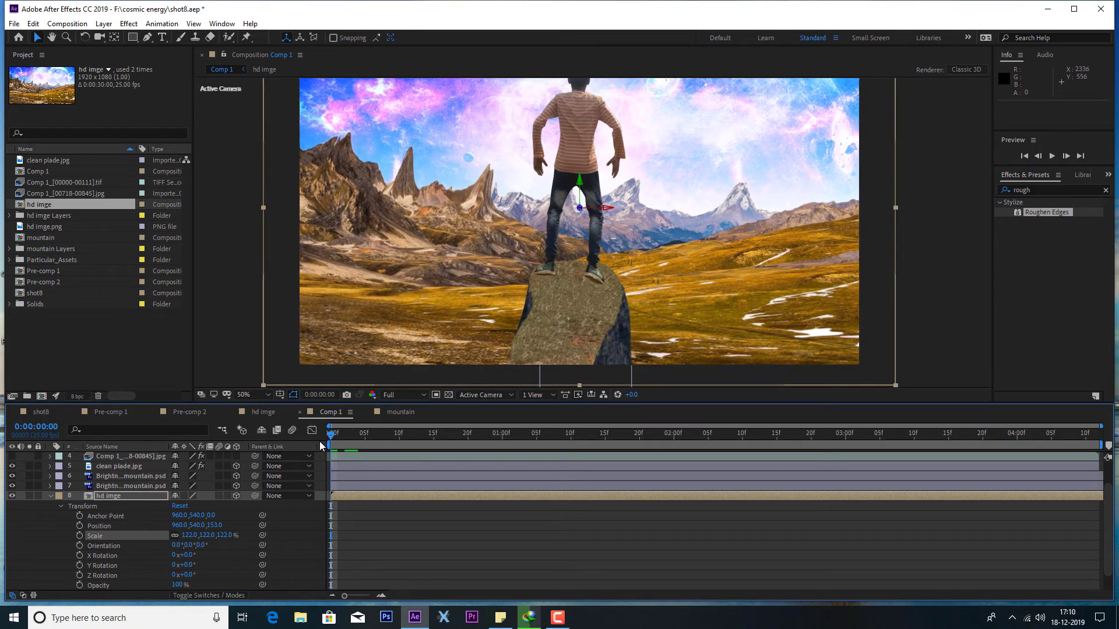
click(1052, 156)
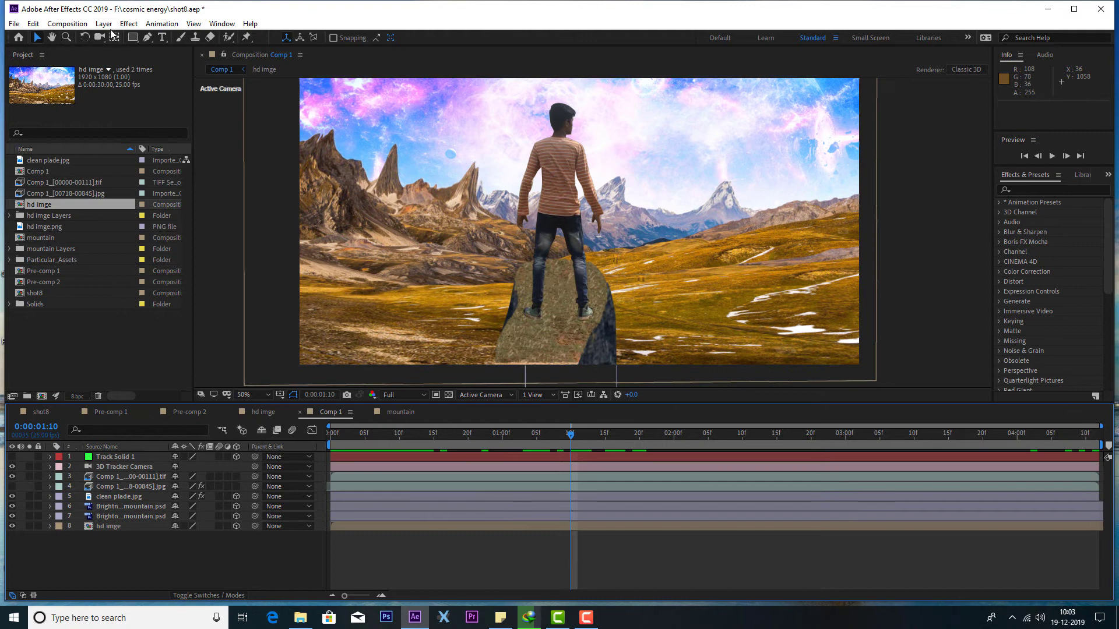
- Add a point light named Motion path 1 and push it further back in depth
click(104, 24)
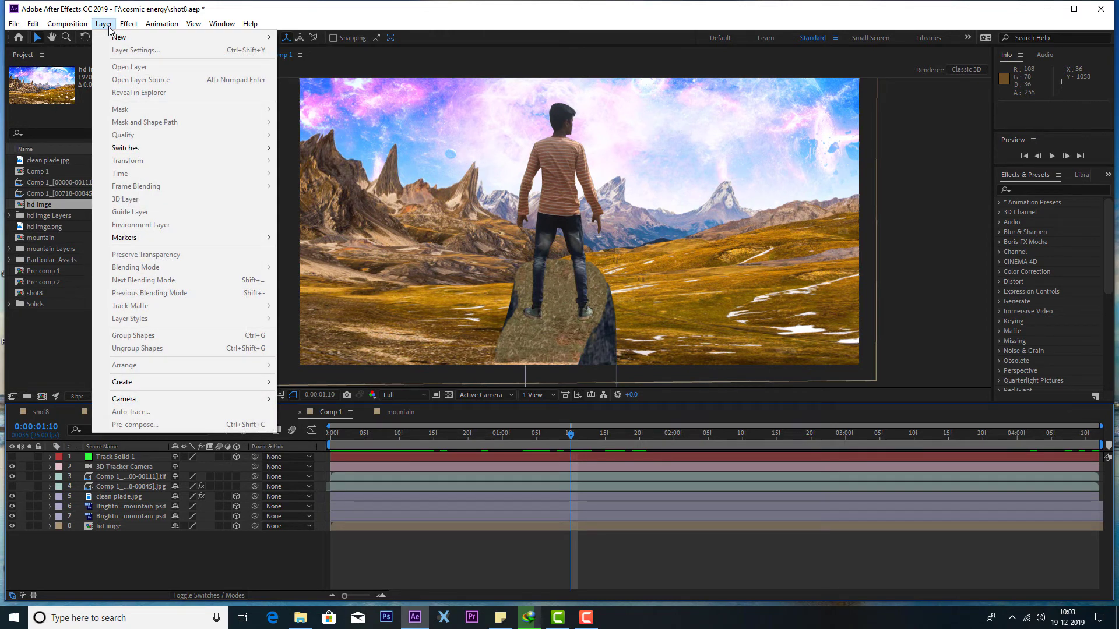
click(90, 530)
click(113, 27)
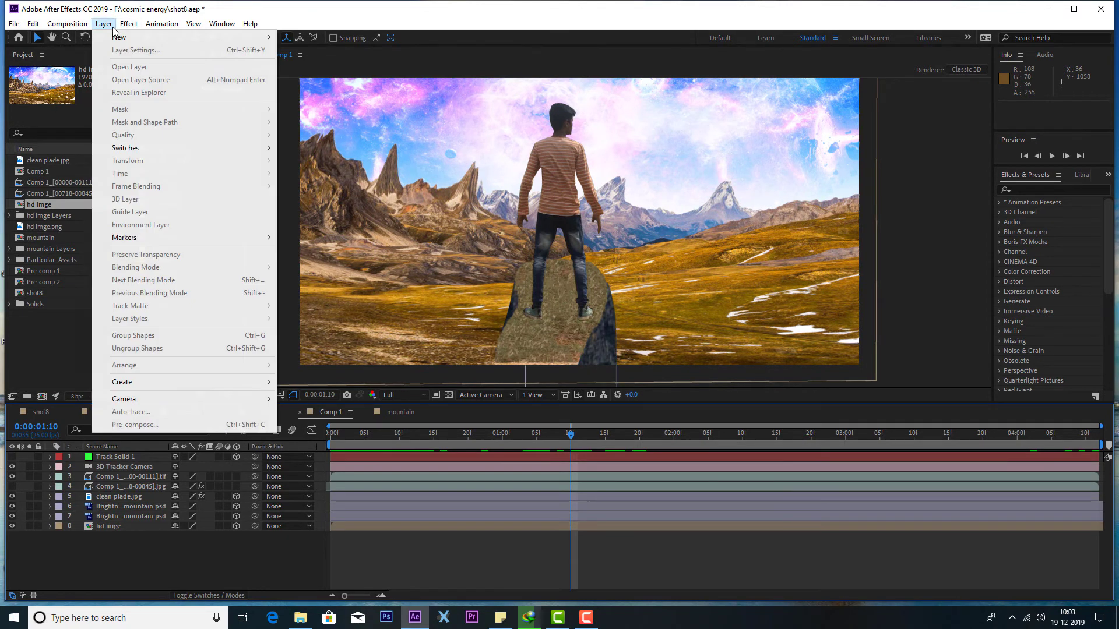
mouse_move(145, 38)
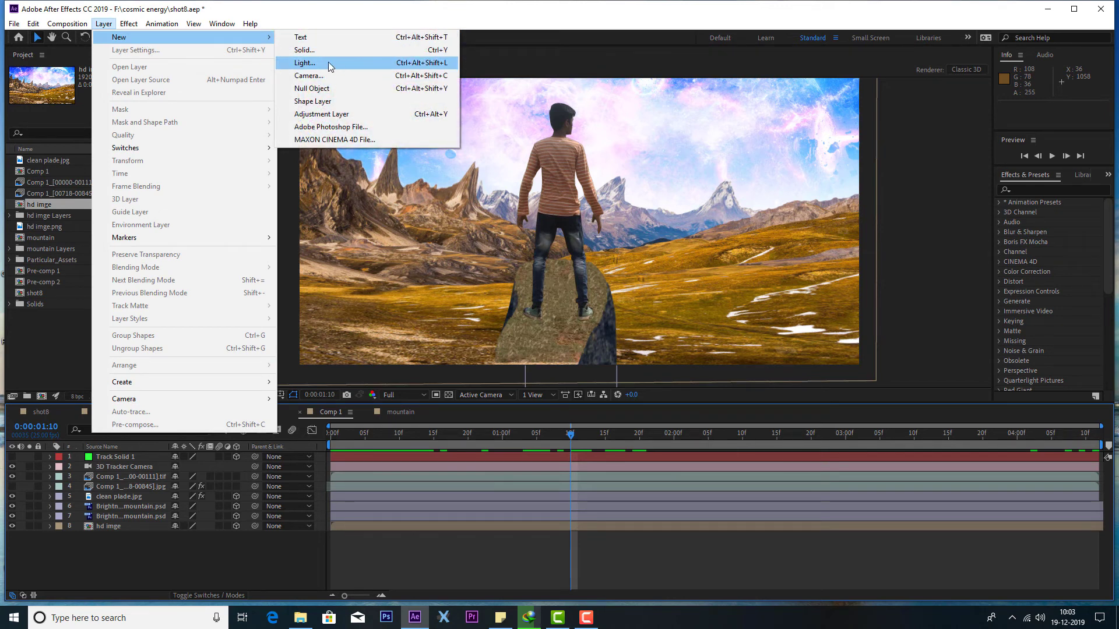
click(327, 62)
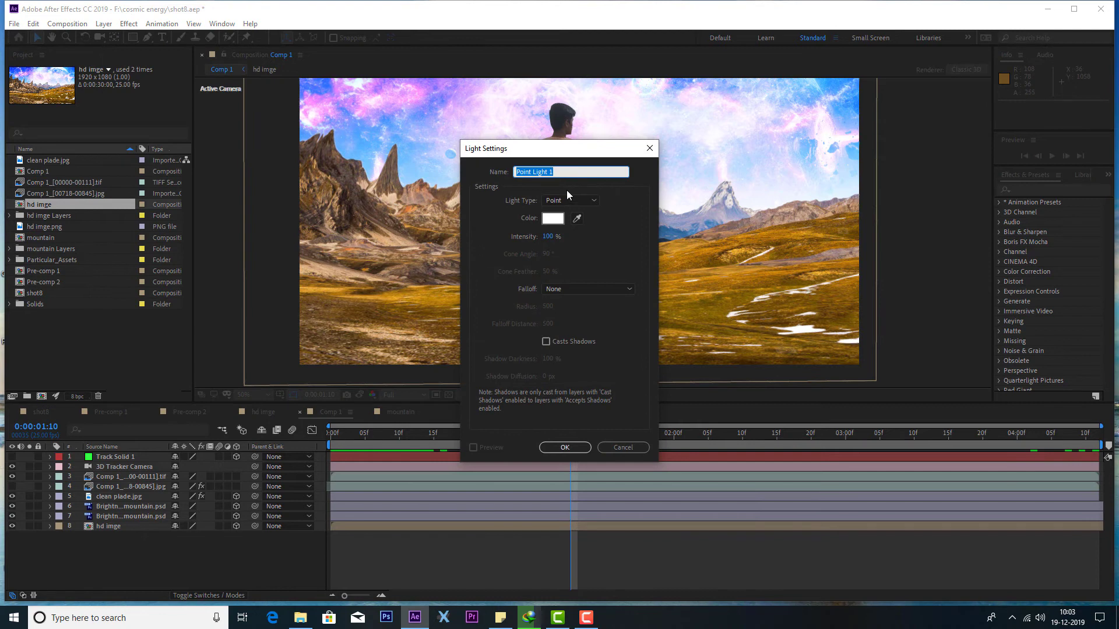
text(Motion pa)
click(565, 448)
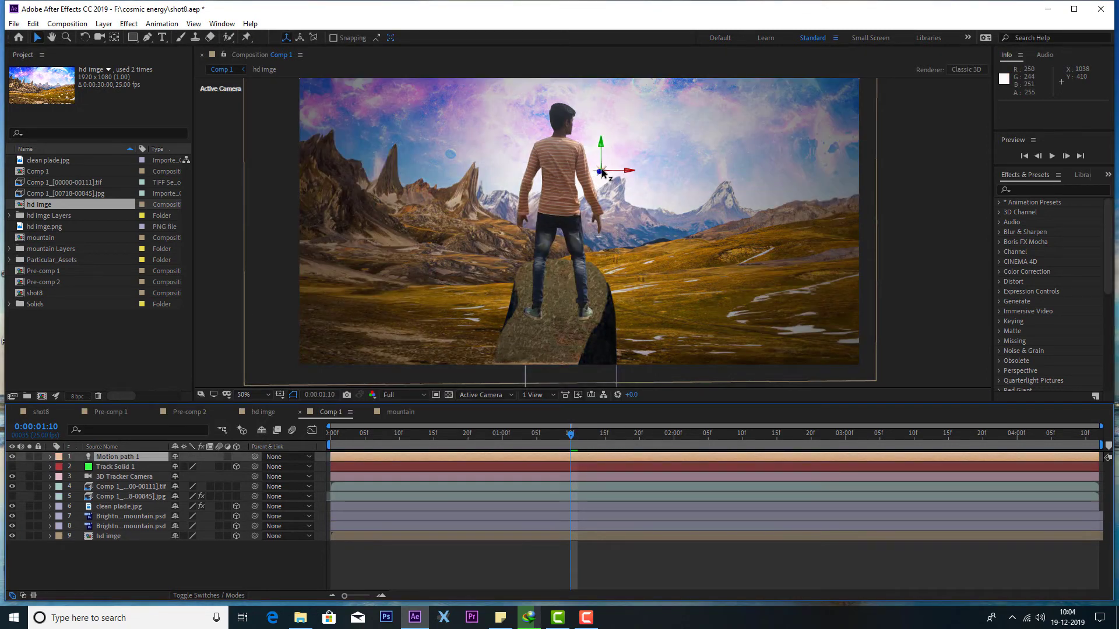
drag(599, 171, 457, 265)
- Create a new black 1920×1080 solid and name it particular
click(103, 23)
mouse_move(119, 37)
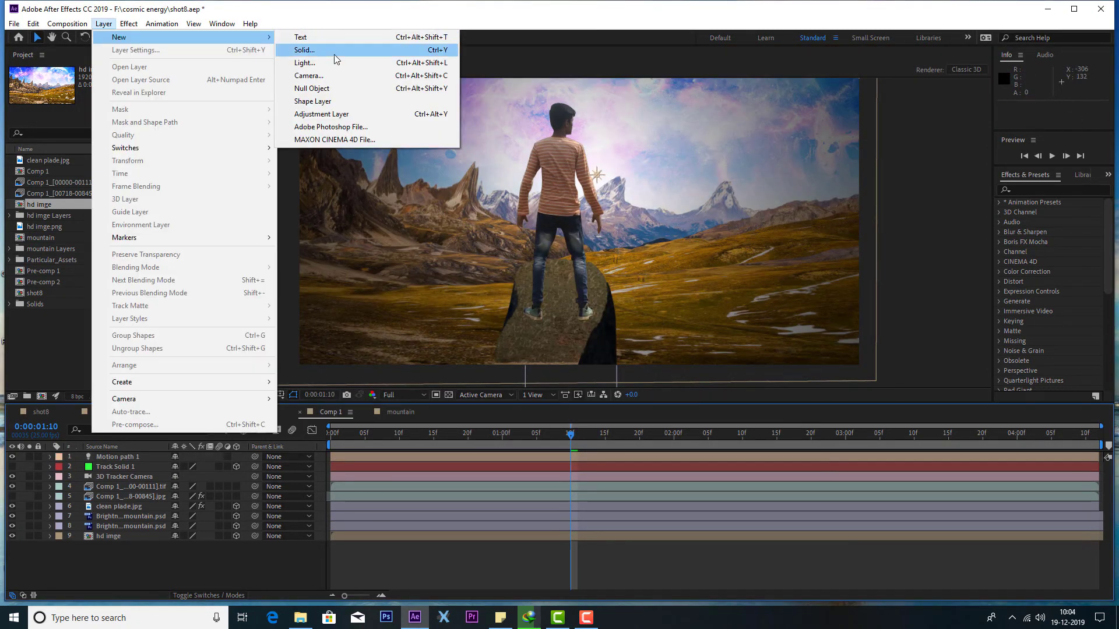
click(349, 49)
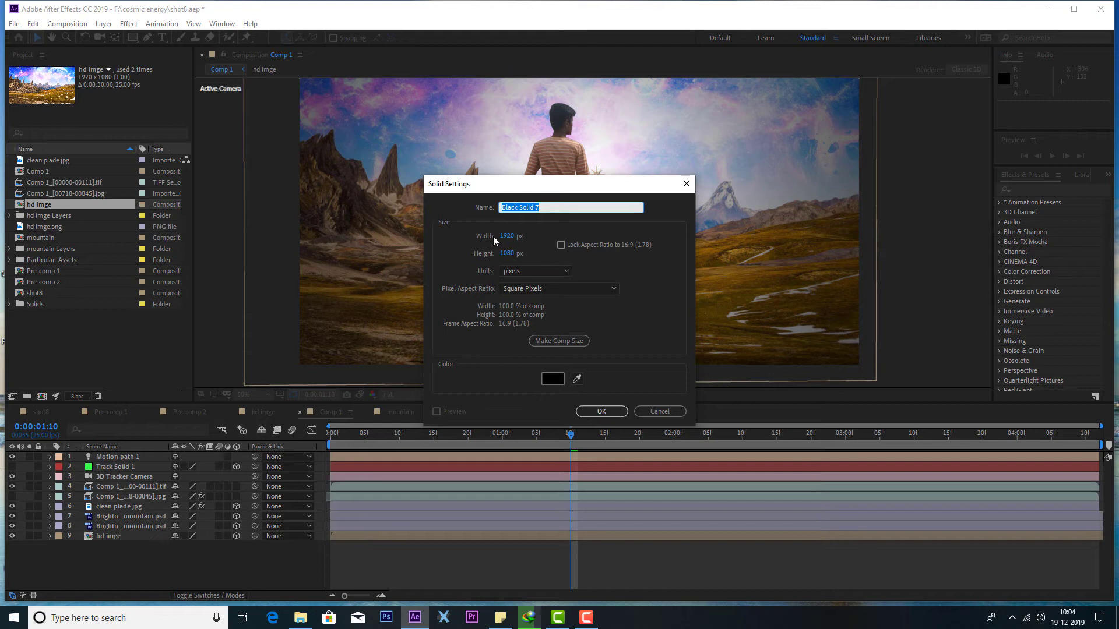
text(pa)
text(ar)
- Pre-compose the particular solid and Motion path 1 light into Pre-comp 3
key(Return)
ctrl+click(131, 466)
right_click(133, 467)
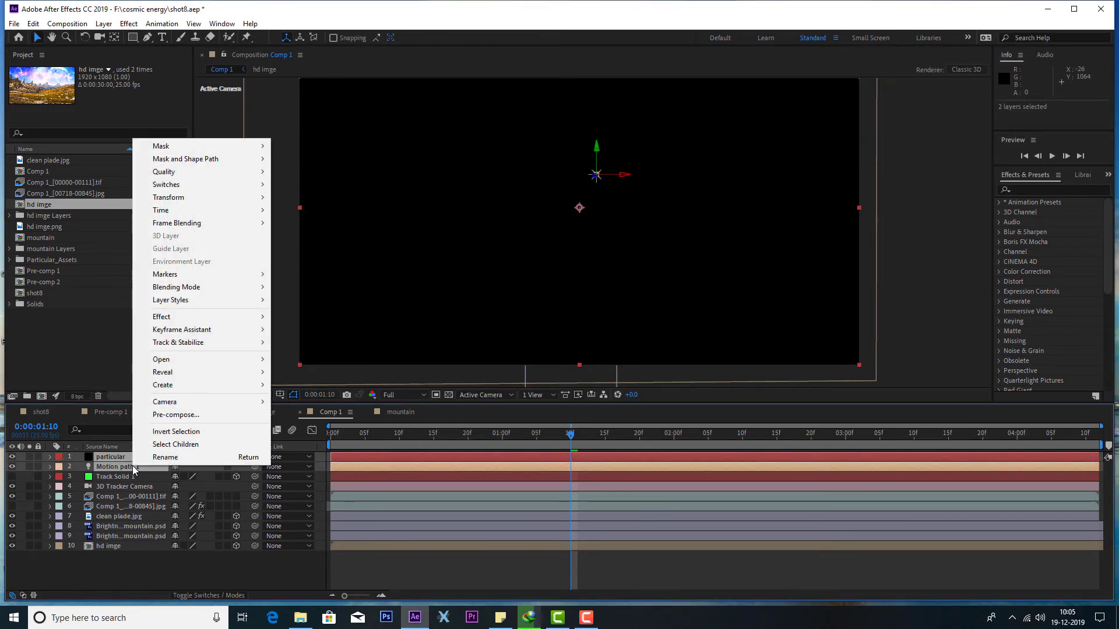
click(175, 414)
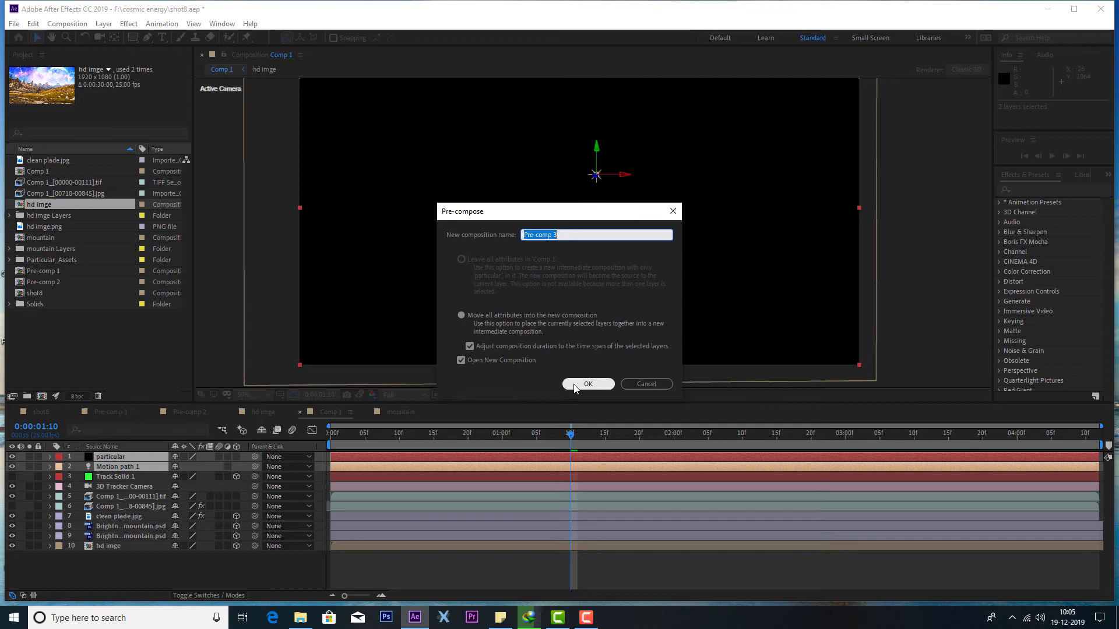
click(574, 385)
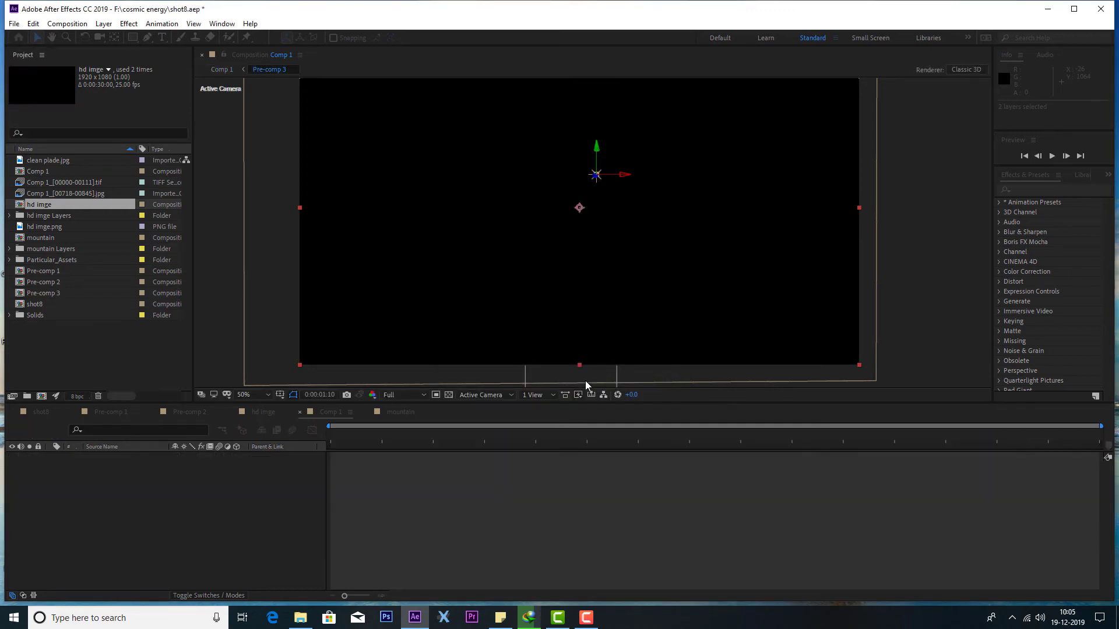
- Keyframe the Motion path 1 light's Position at frame 0 and frame 22, moving it right
drag(392, 437, 428, 436)
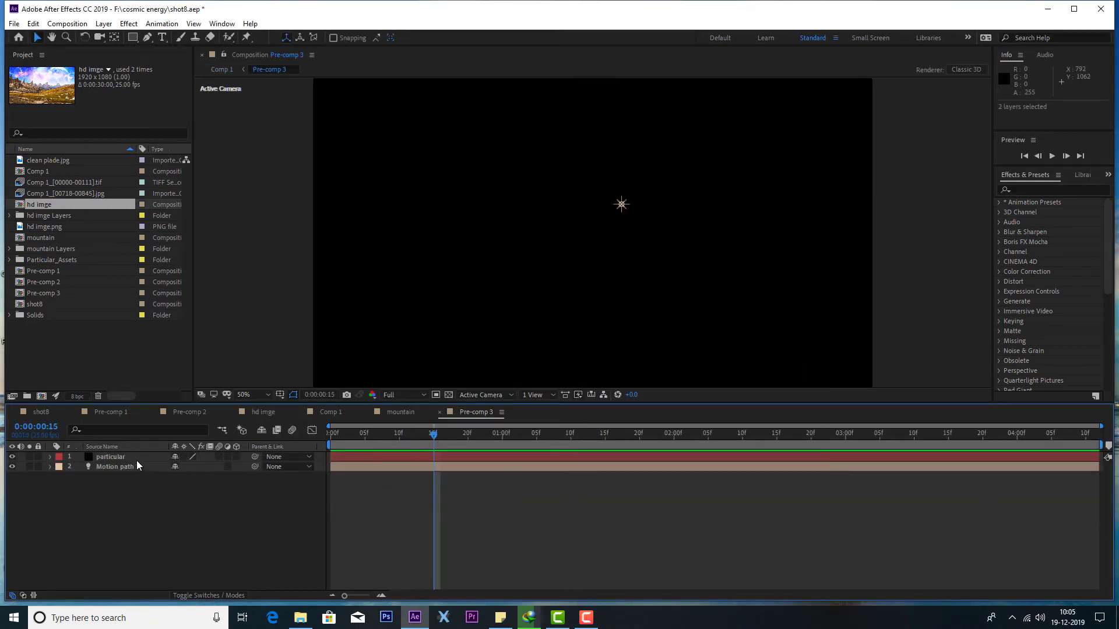
drag(117, 467, 137, 454)
click(50, 457)
click(60, 467)
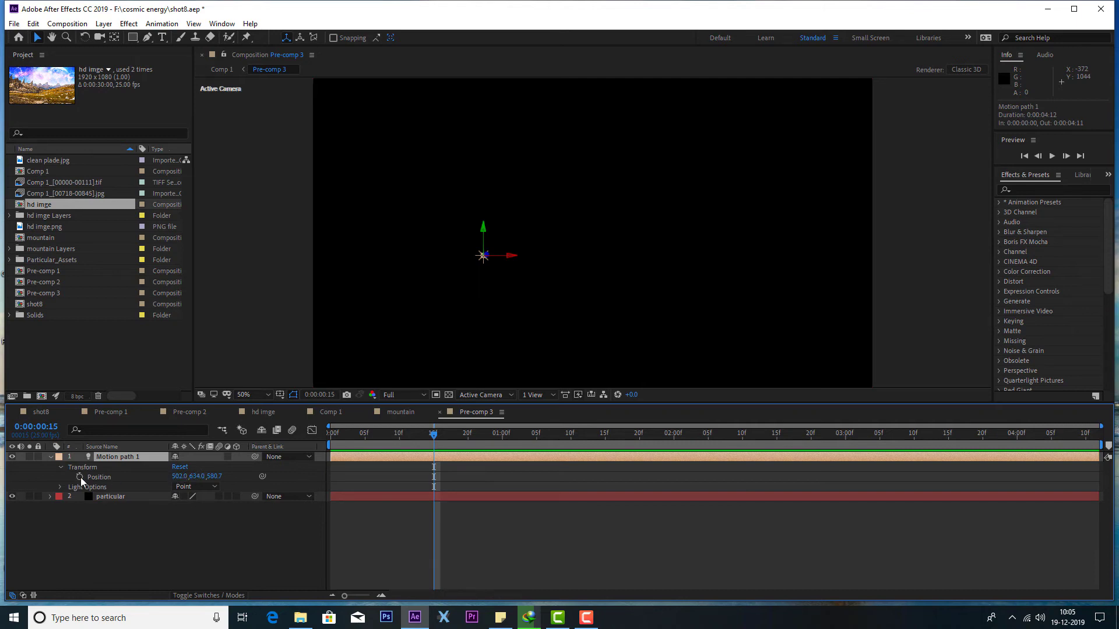
click(80, 477)
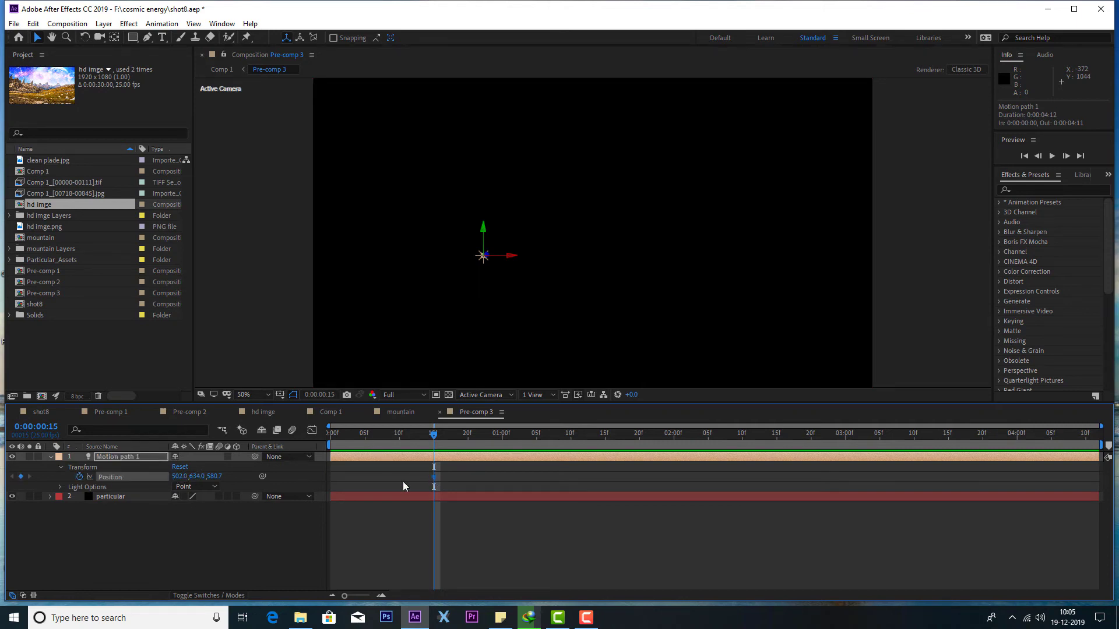
drag(434, 477, 330, 477)
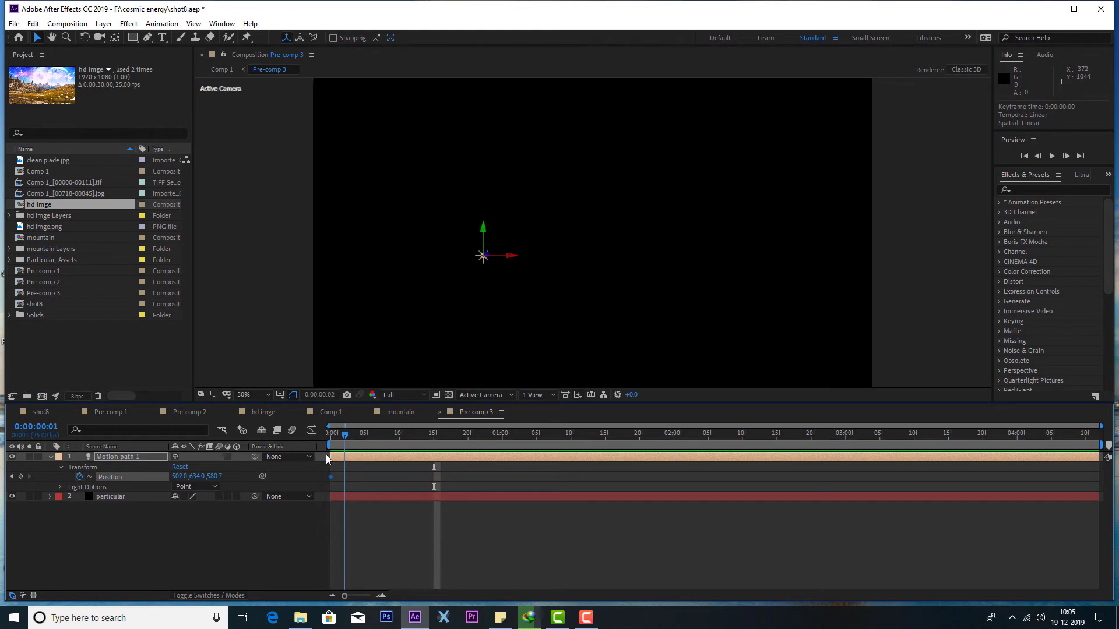
drag(338, 434, 481, 435)
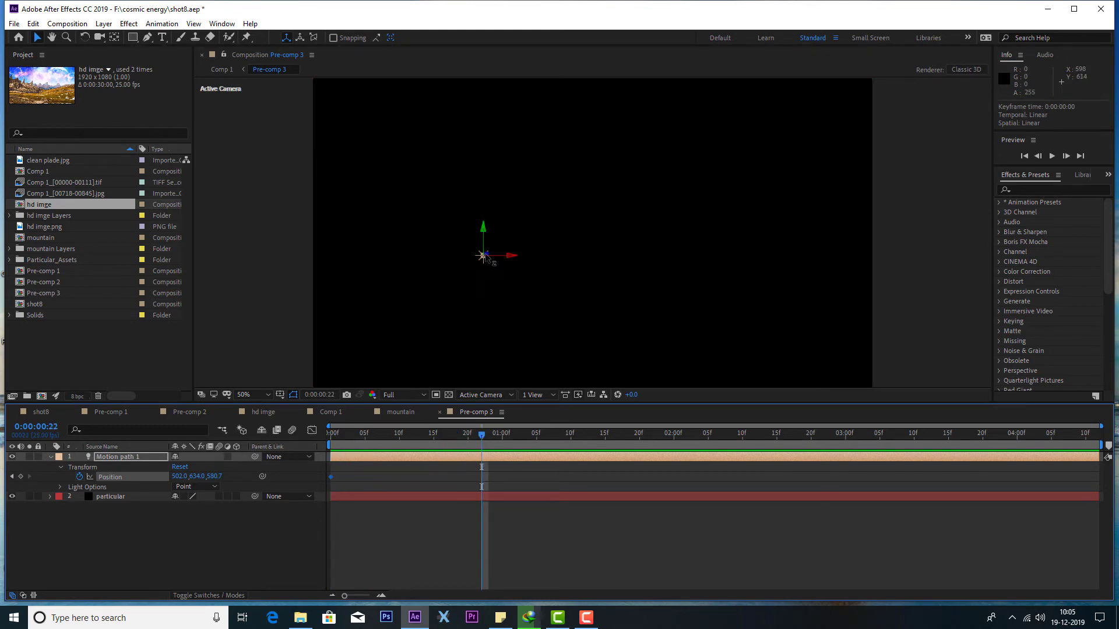
drag(482, 255, 752, 249)
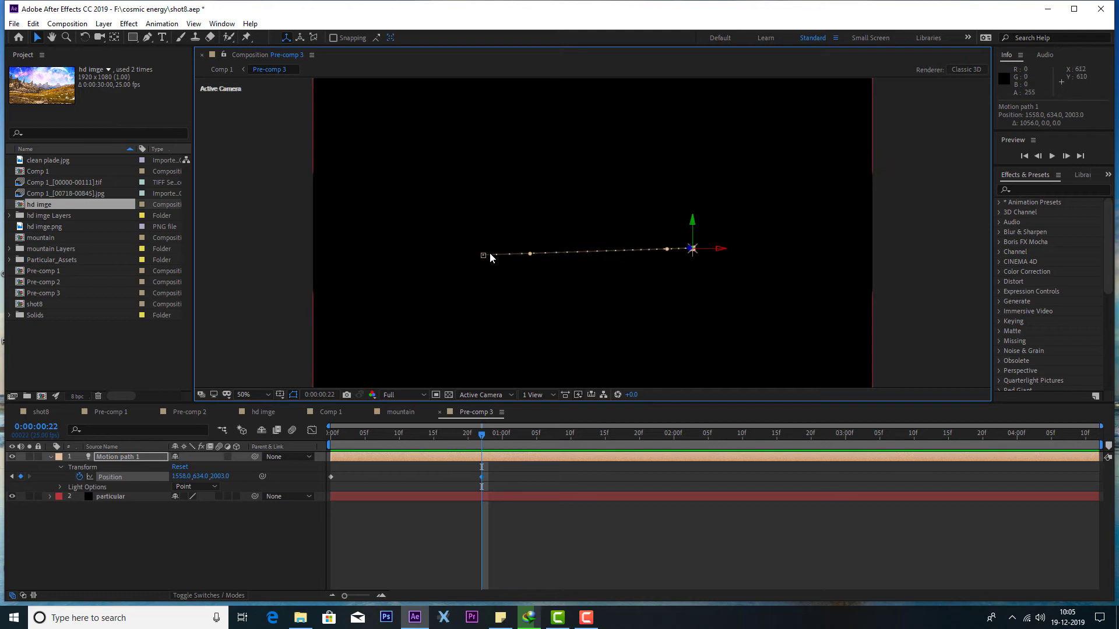
- Bend the light's motion path into a curve with Bezier handles, ending at 1710, 634, 2003
mouse_move(490, 258)
mouse_down()
mouse_move(295, 328)
mouse_move(306, 326)
mouse_up()
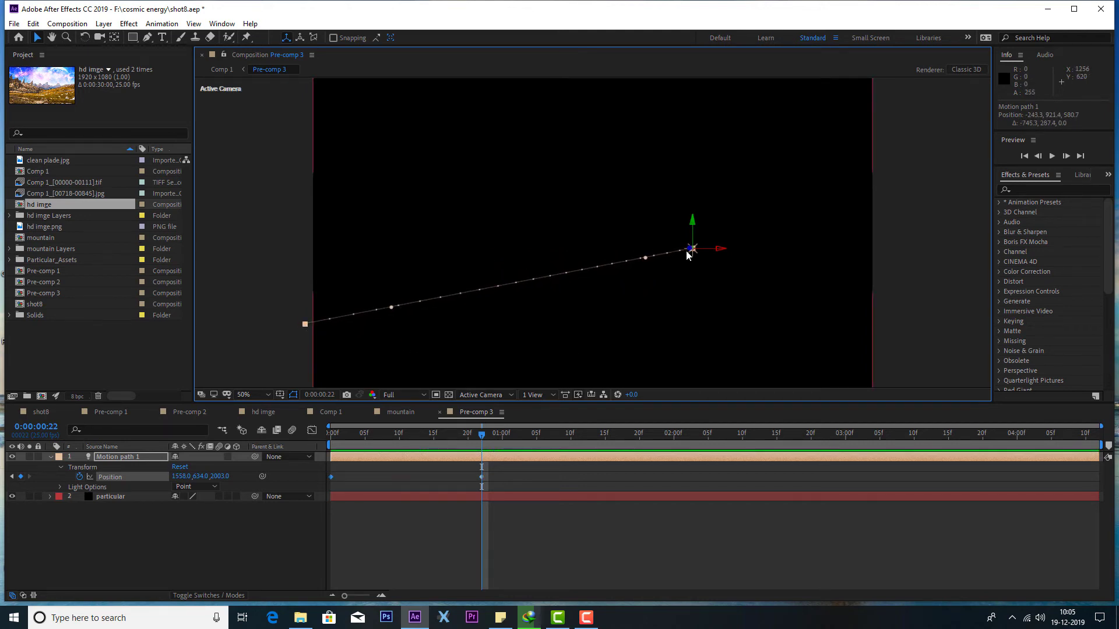
drag(691, 250, 628, 324)
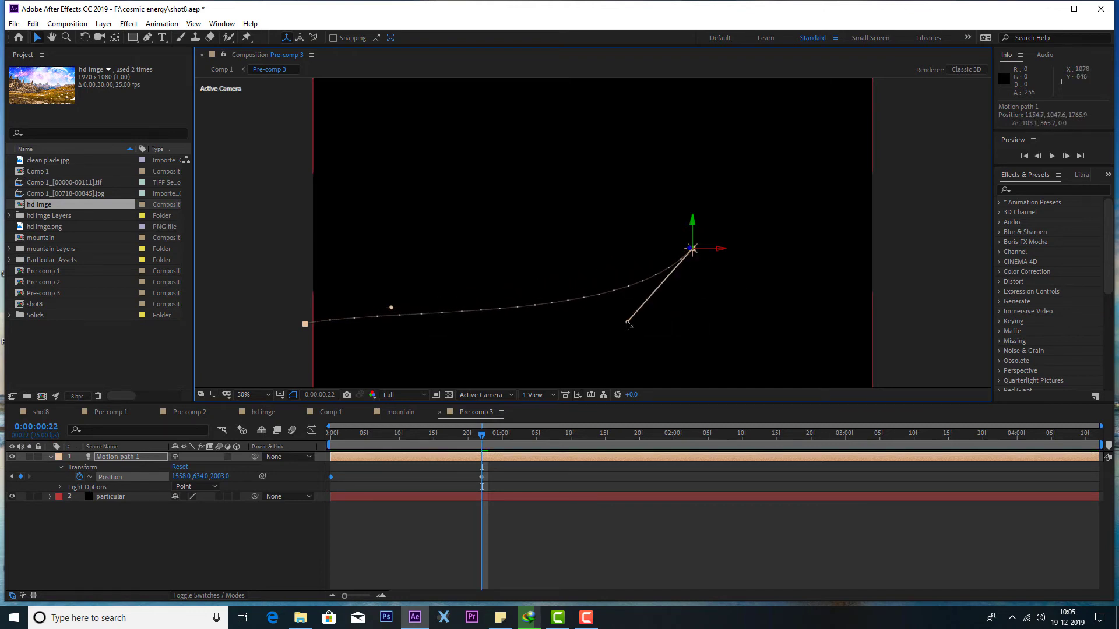
drag(391, 308, 389, 348)
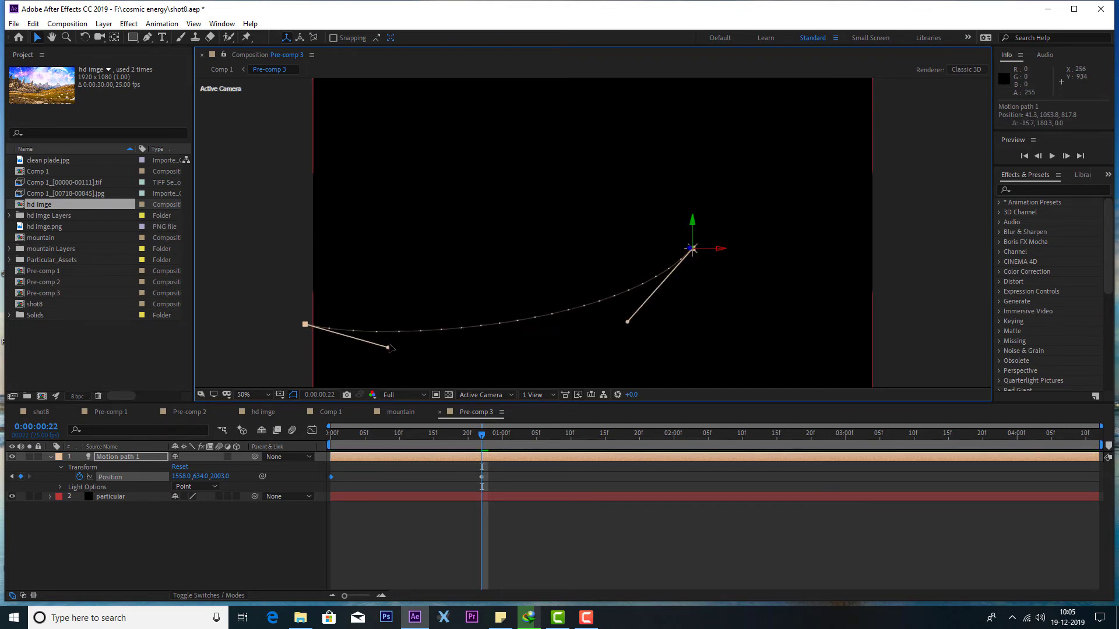
drag(705, 249, 740, 236)
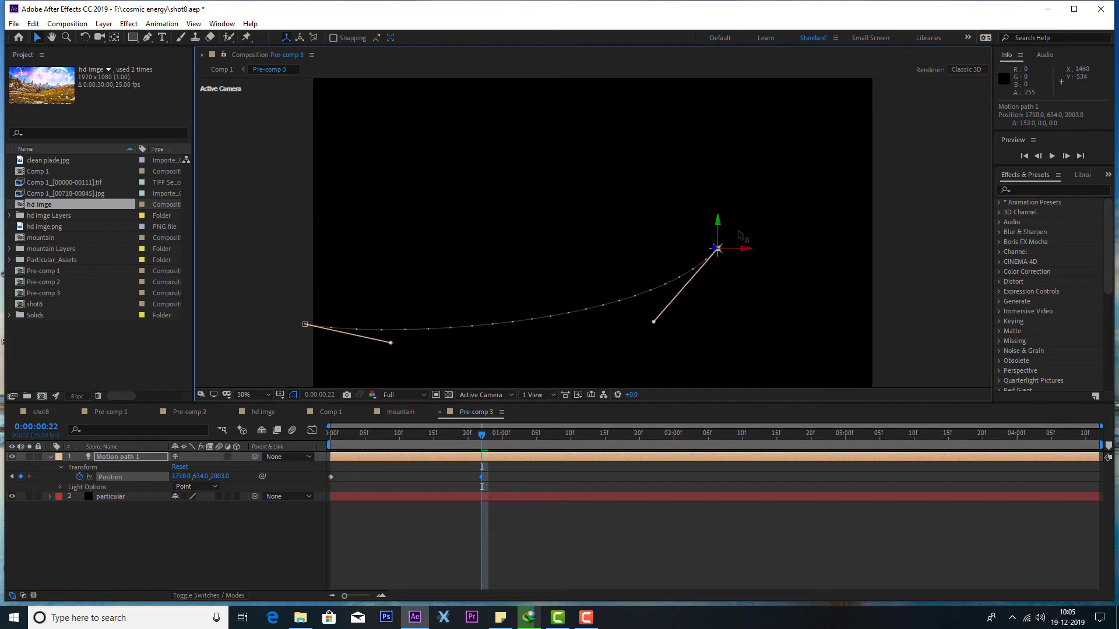
drag(653, 322, 655, 300)
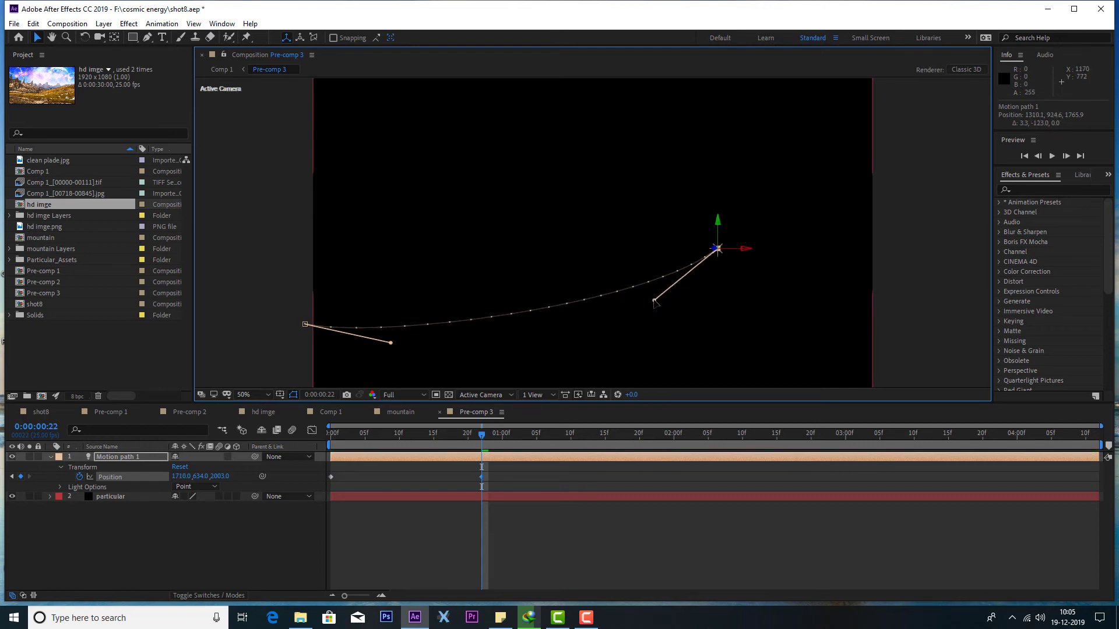
drag(390, 344, 398, 337)
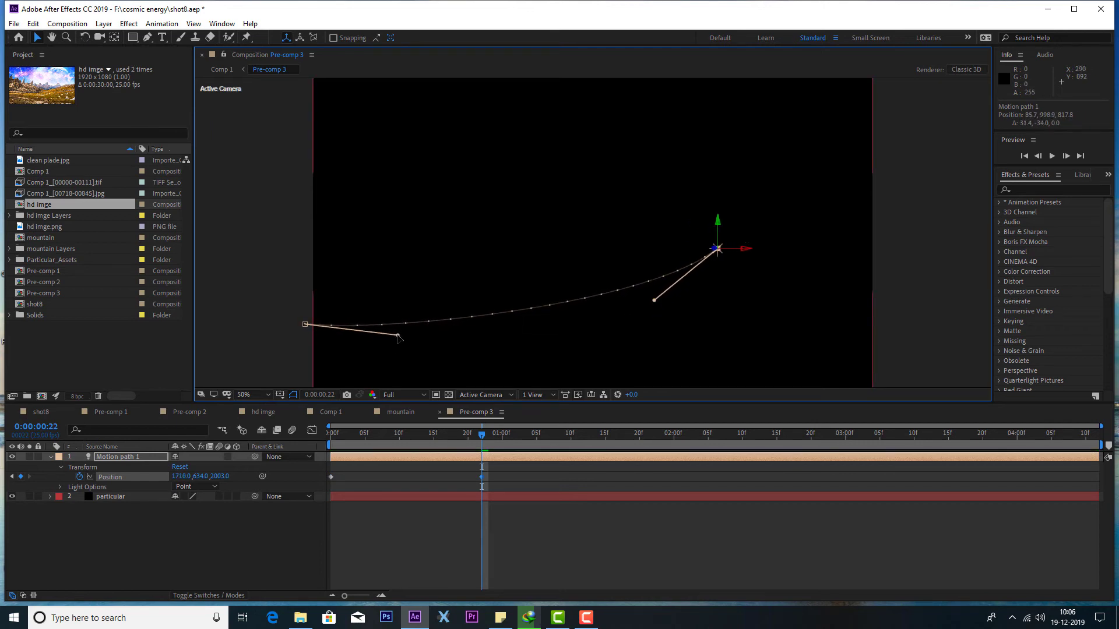
drag(398, 337, 387, 341)
drag(659, 300, 657, 297)
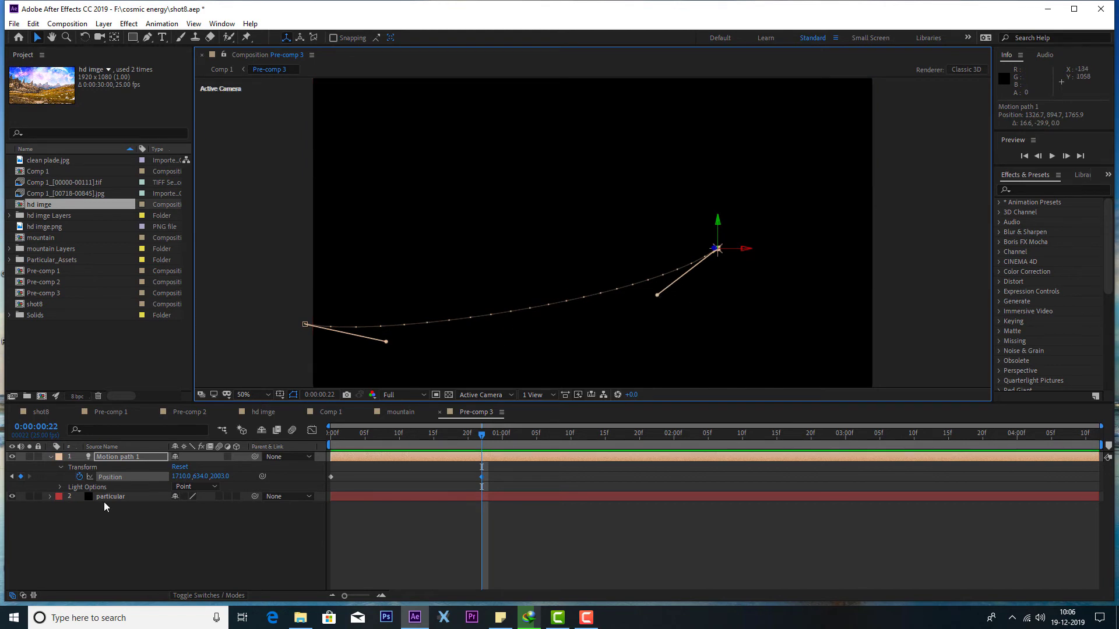
click(125, 498)
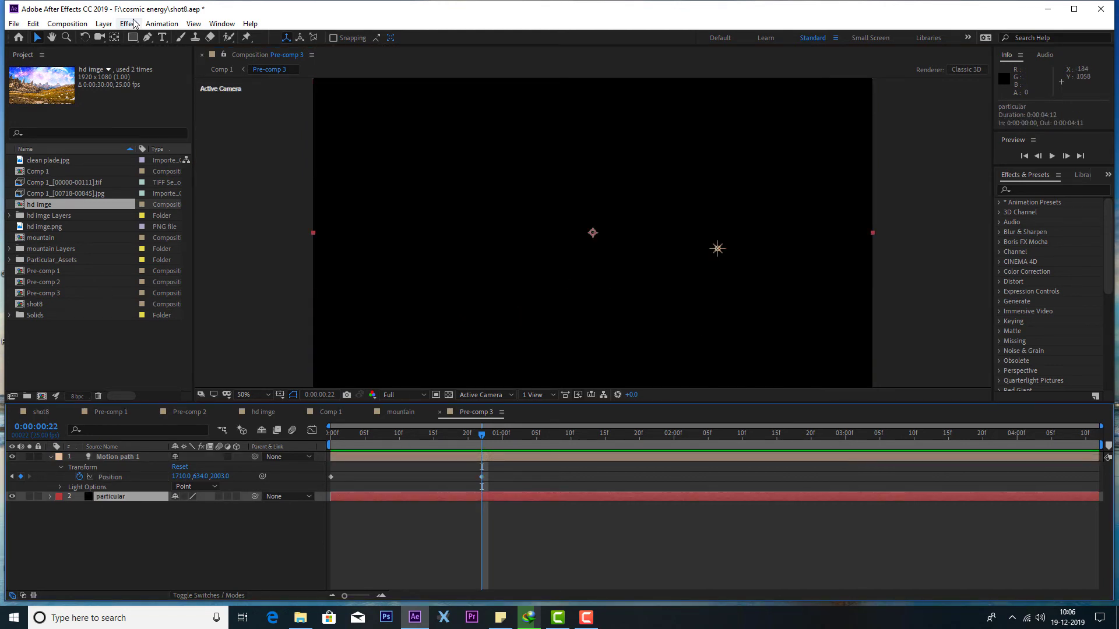
- Apply RG Trapcode Particular to the particular solid, expand Emitter (Master), and return to frame 0
click(129, 23)
mouse_move(179, 303)
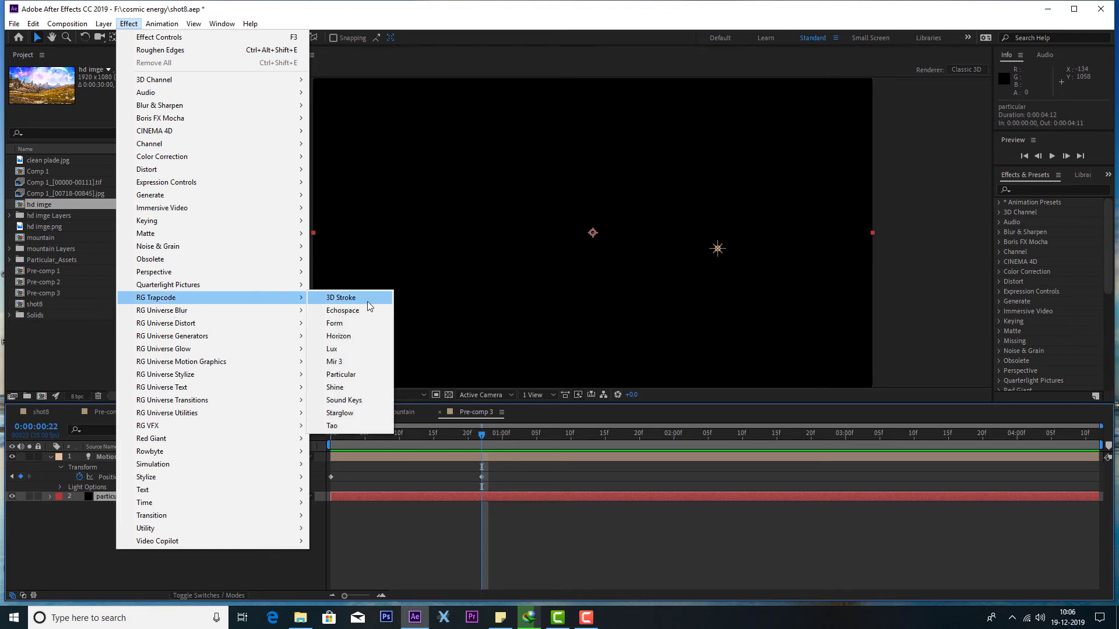
click(367, 380)
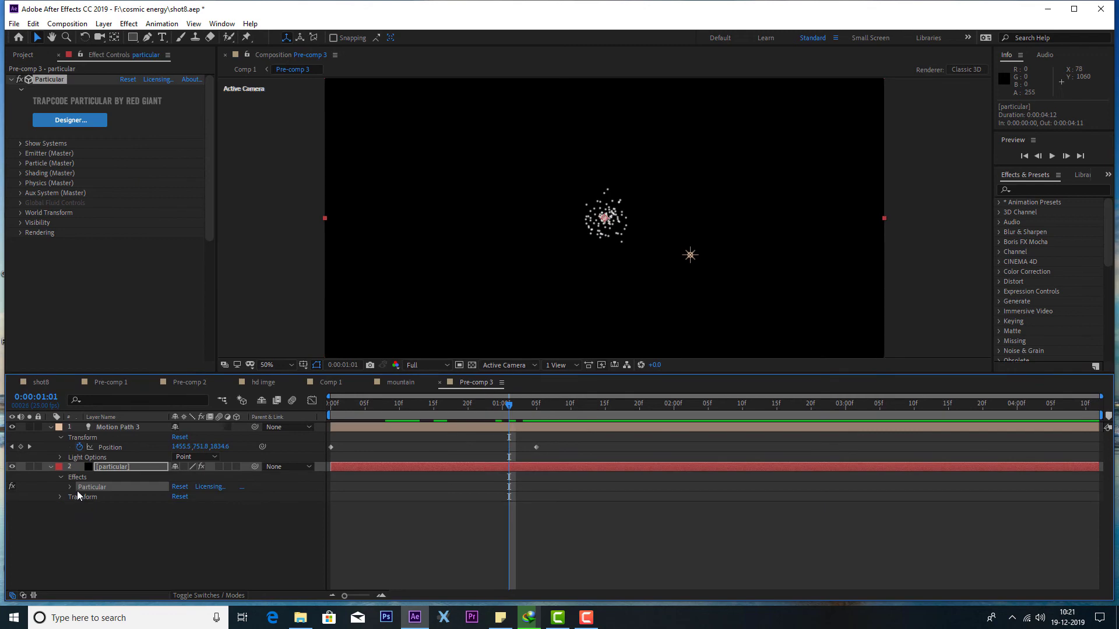
scroll(103, 501, down, 1)
click(80, 497)
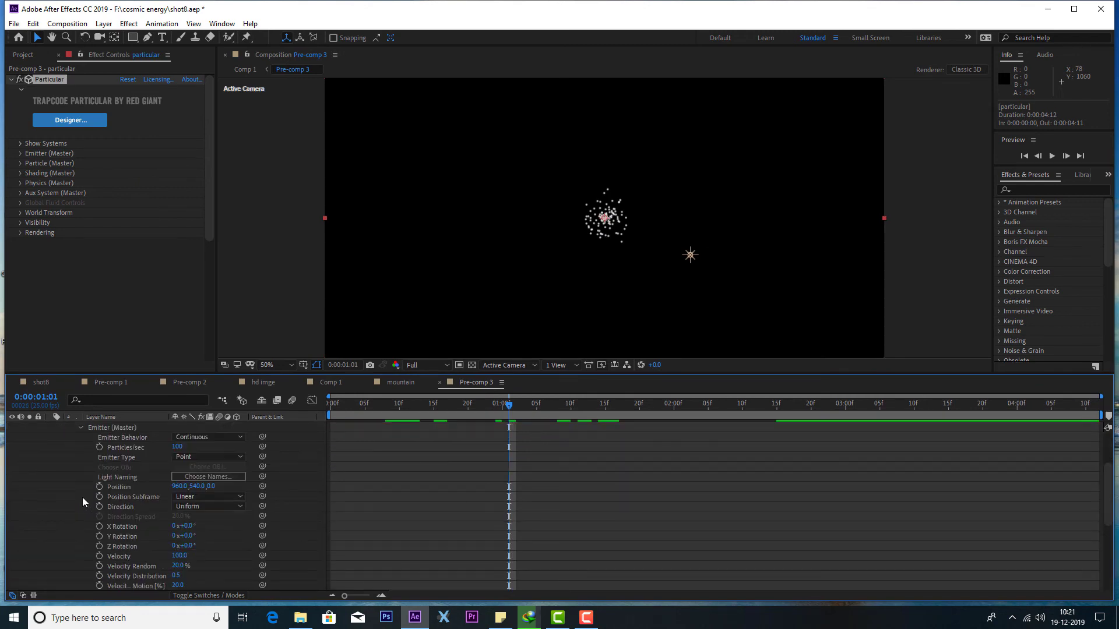
scroll(367, 478, up, 1)
drag(507, 406, 330, 407)
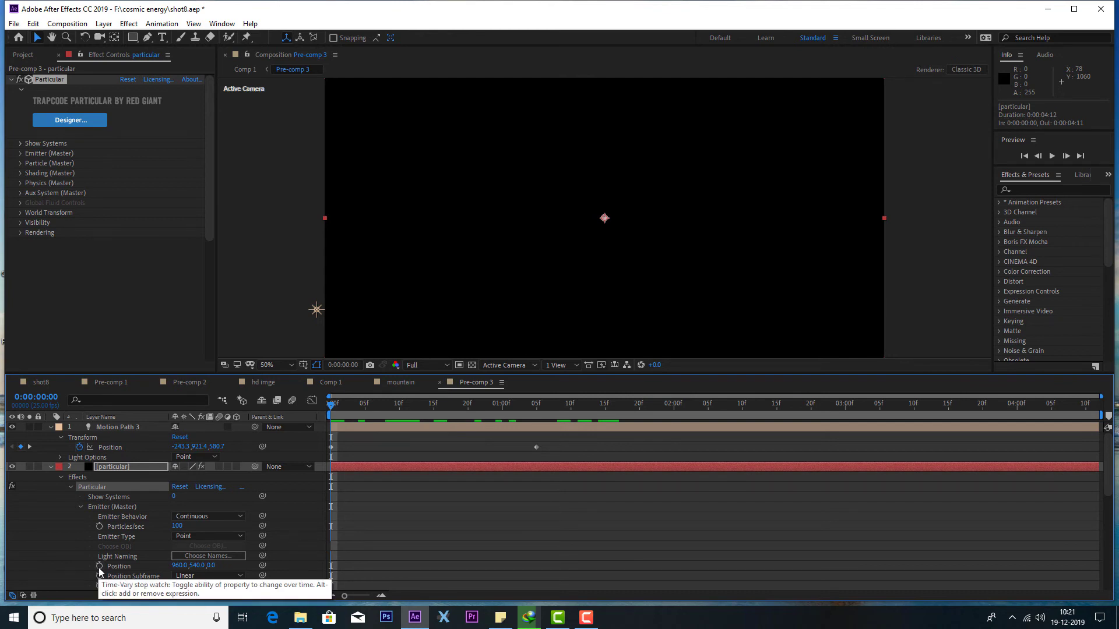
- Set the emitter Position expression to Motion Path 3's position.valueAtTime(0)
click(100, 568)
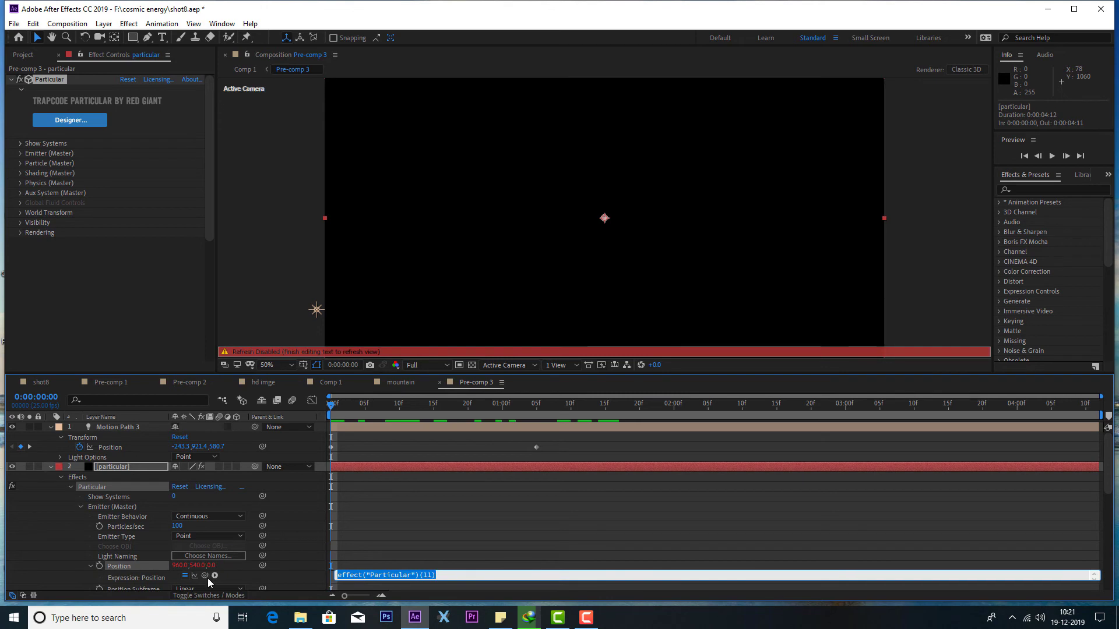
drag(207, 577, 118, 449)
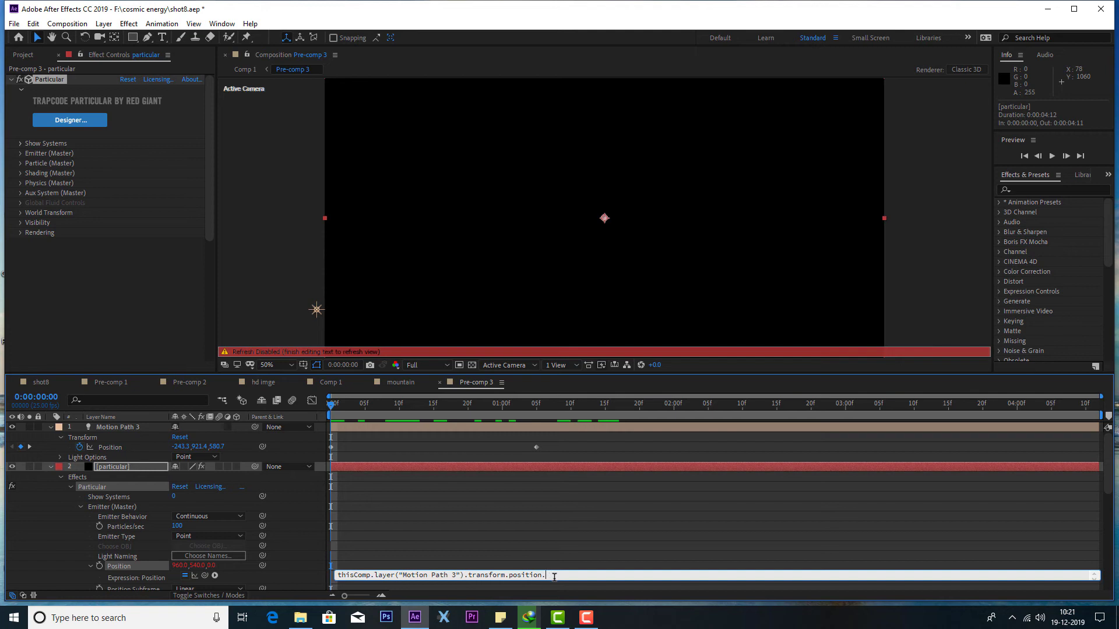
click(215, 575)
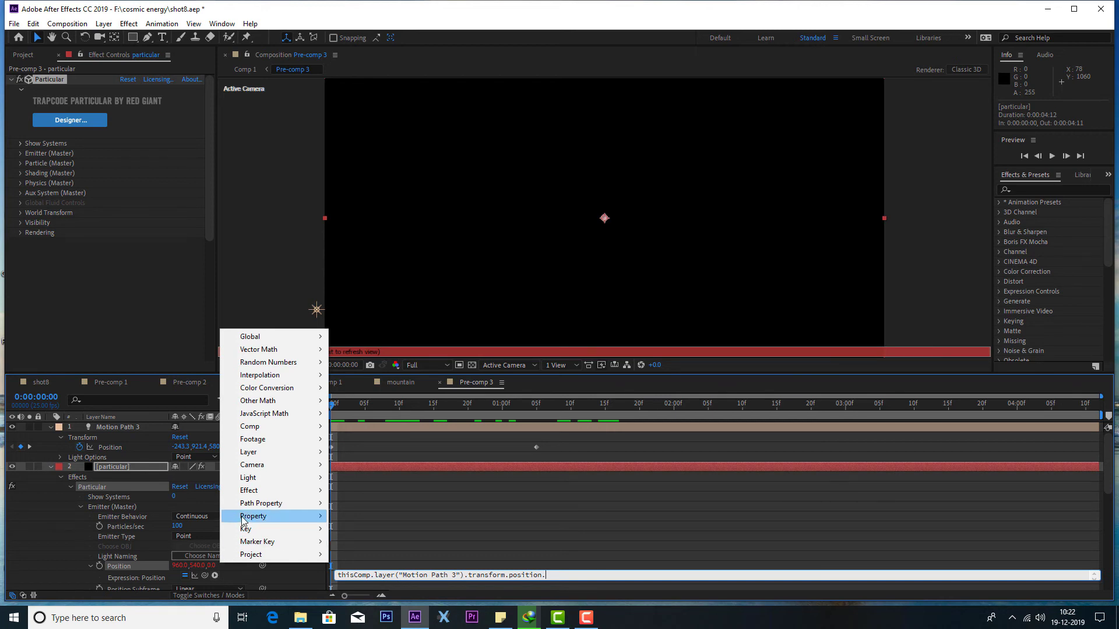
mouse_move(244, 520)
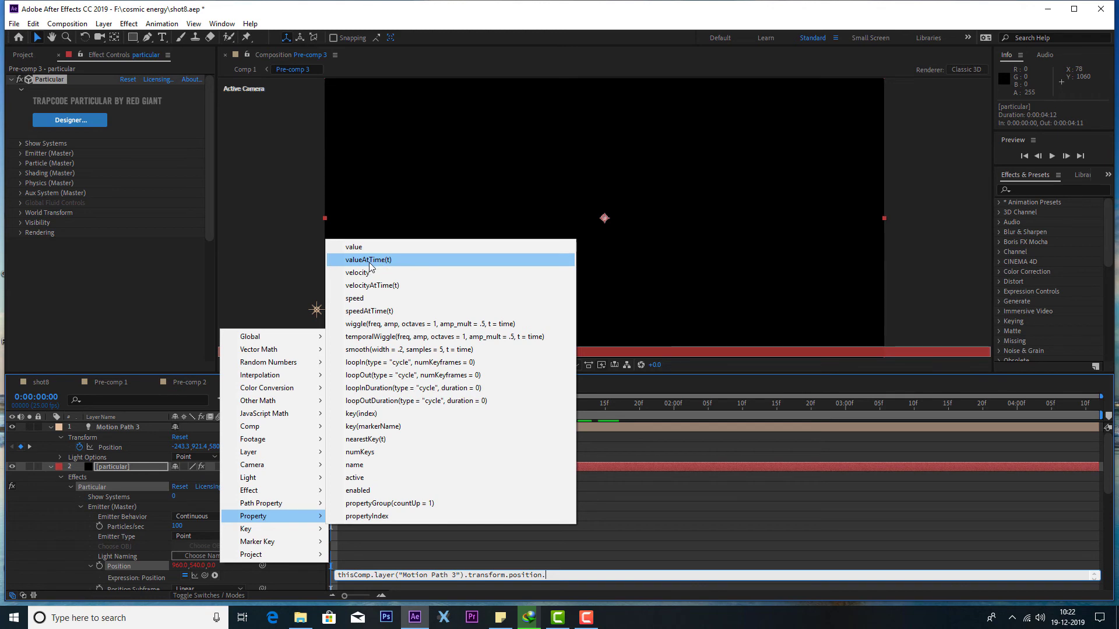
click(369, 261)
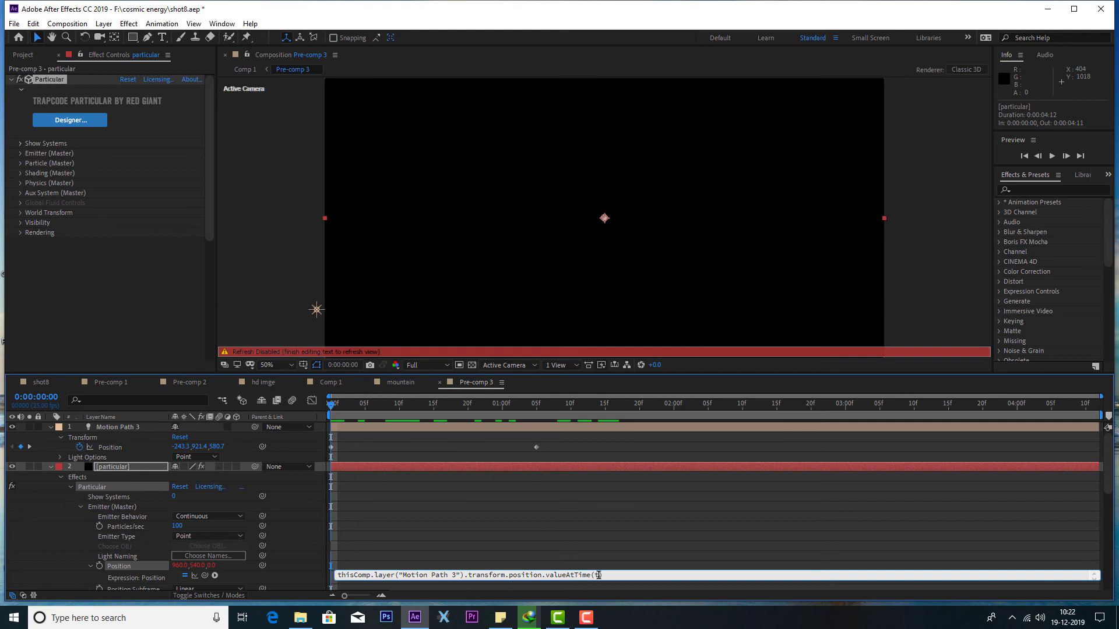
text(0)
key(KP_Enter)
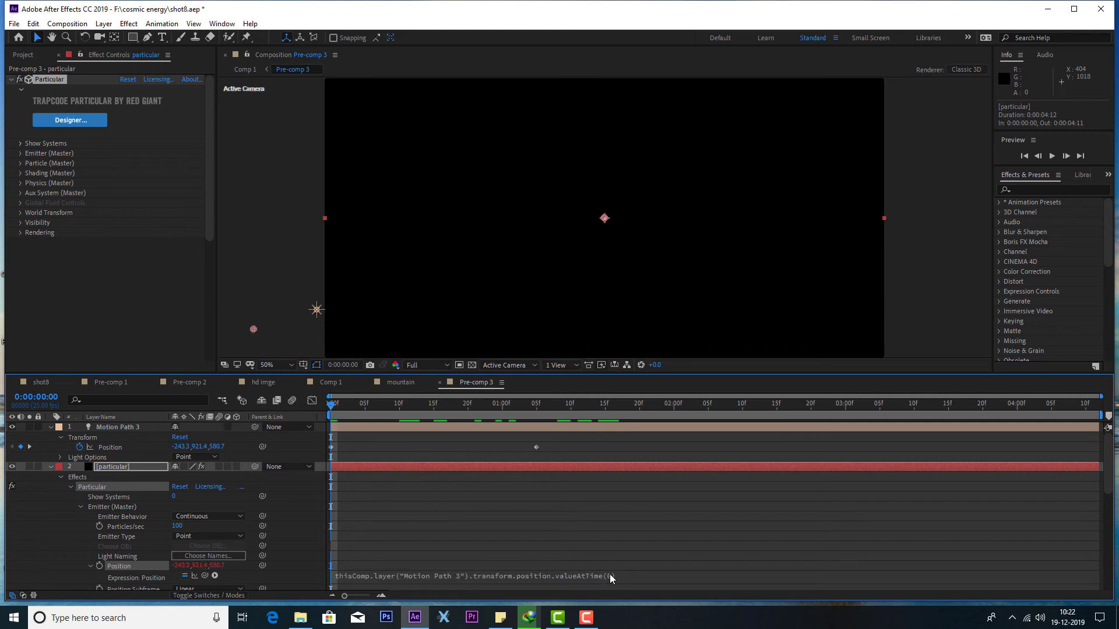
- Set Particular's Physics (Master) Air Motion Path to 3
click(21, 183)
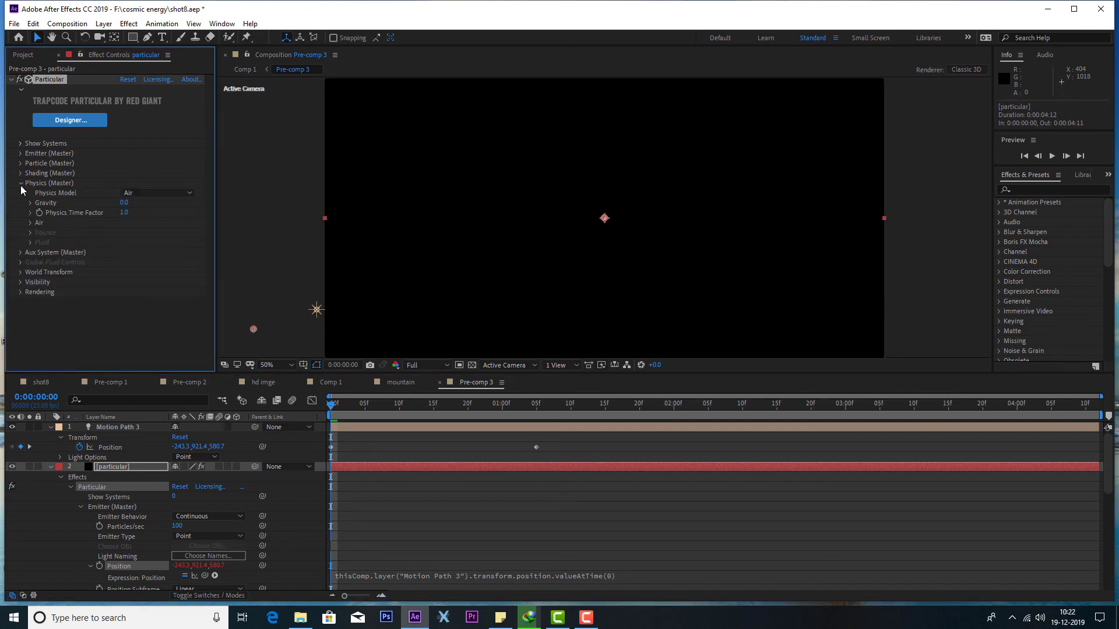
click(30, 223)
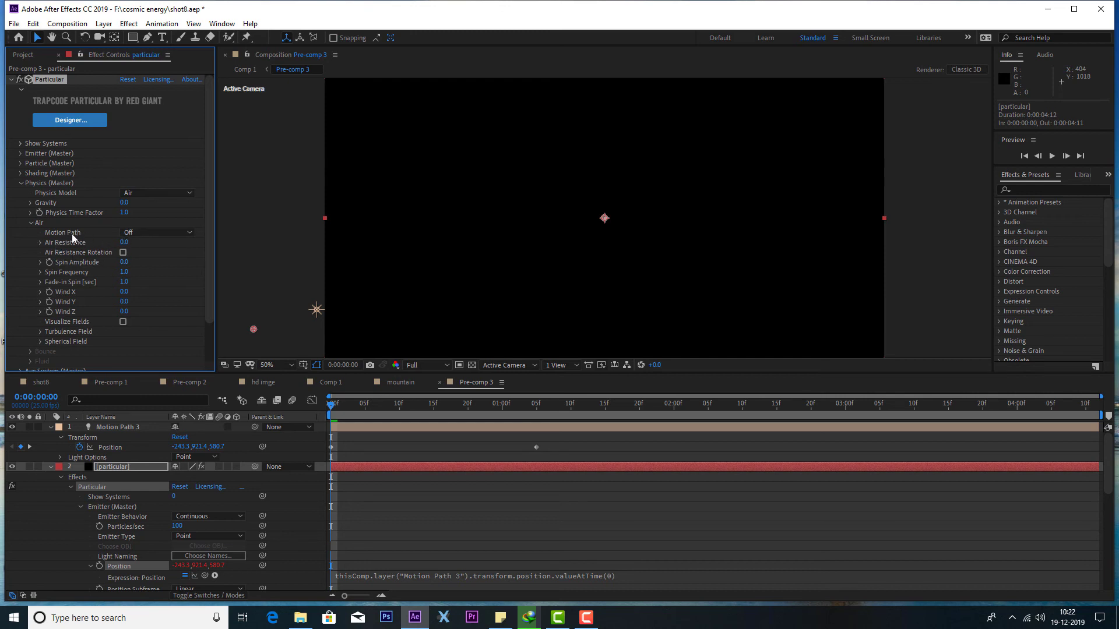
click(136, 234)
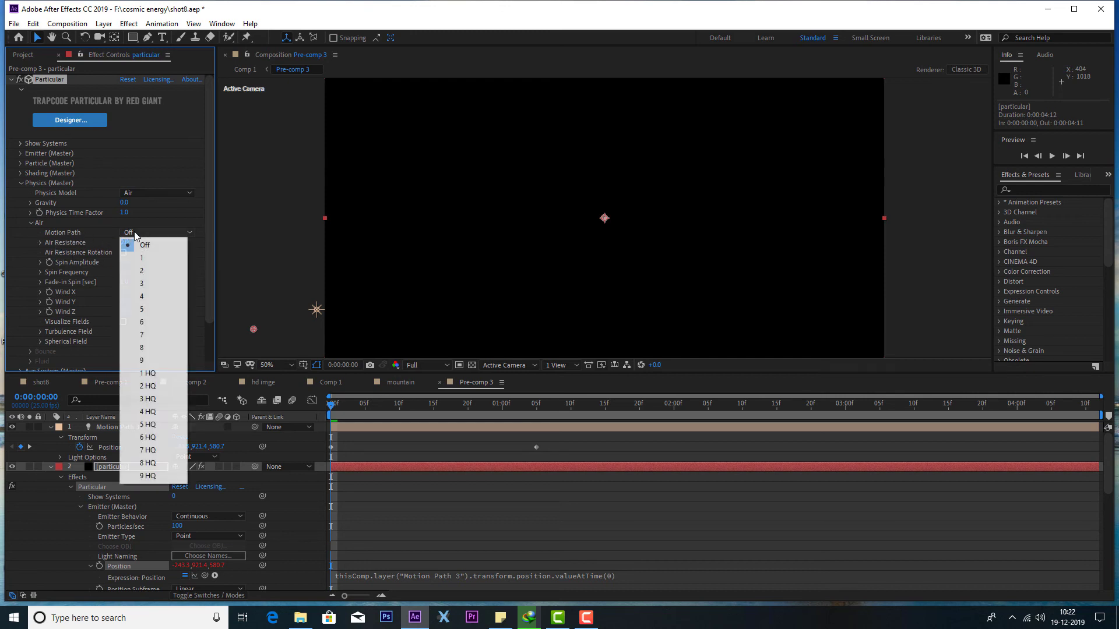
click(143, 283)
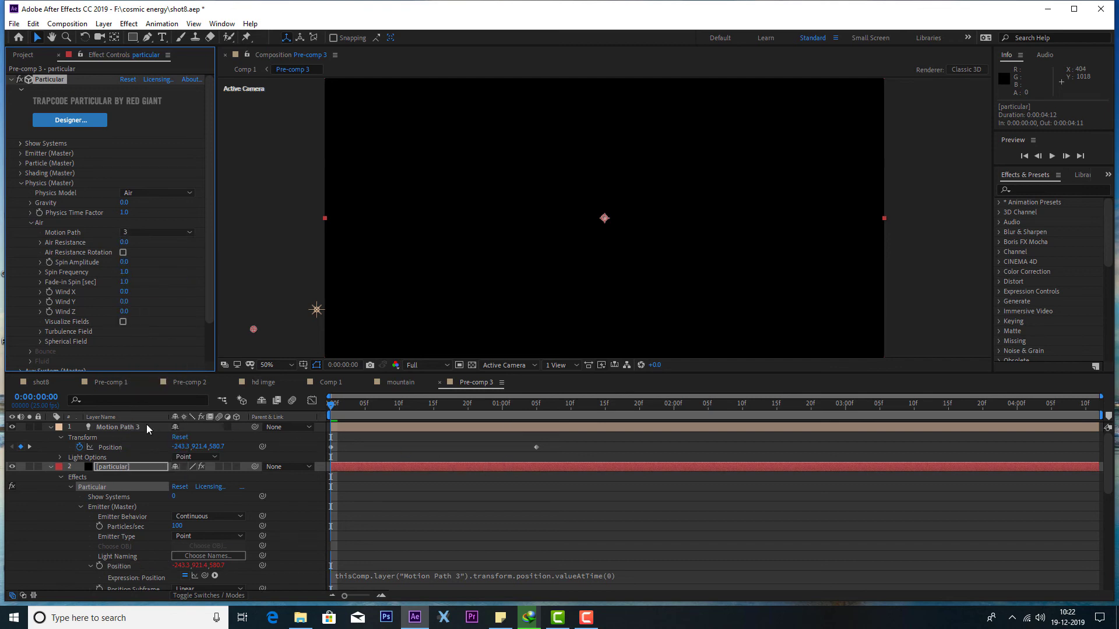
- Play the comp to check the particle trail, then scrub back a few frames
click(343, 412)
key(space)
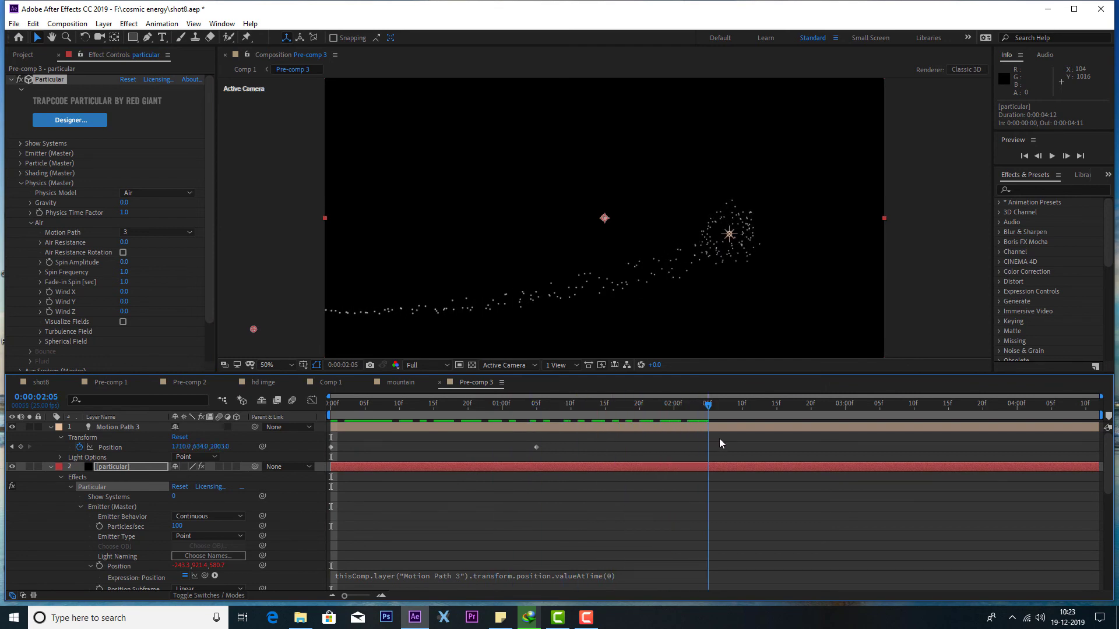
drag(829, 451, 787, 450)
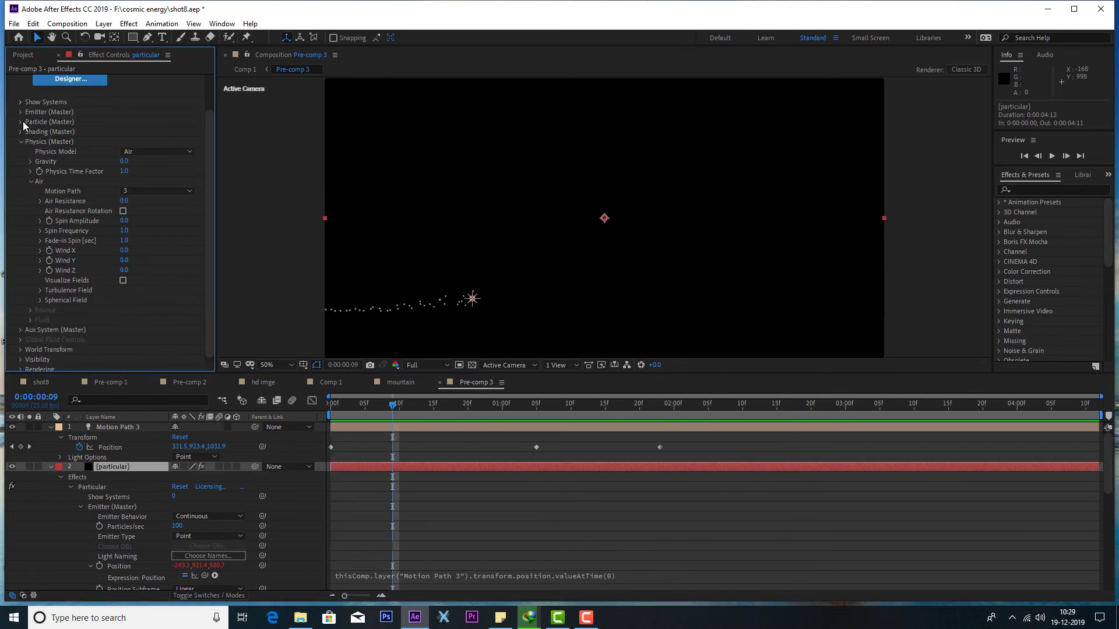
- Set the Particle (Master) type to Textured Polygon Colorize
click(22, 122)
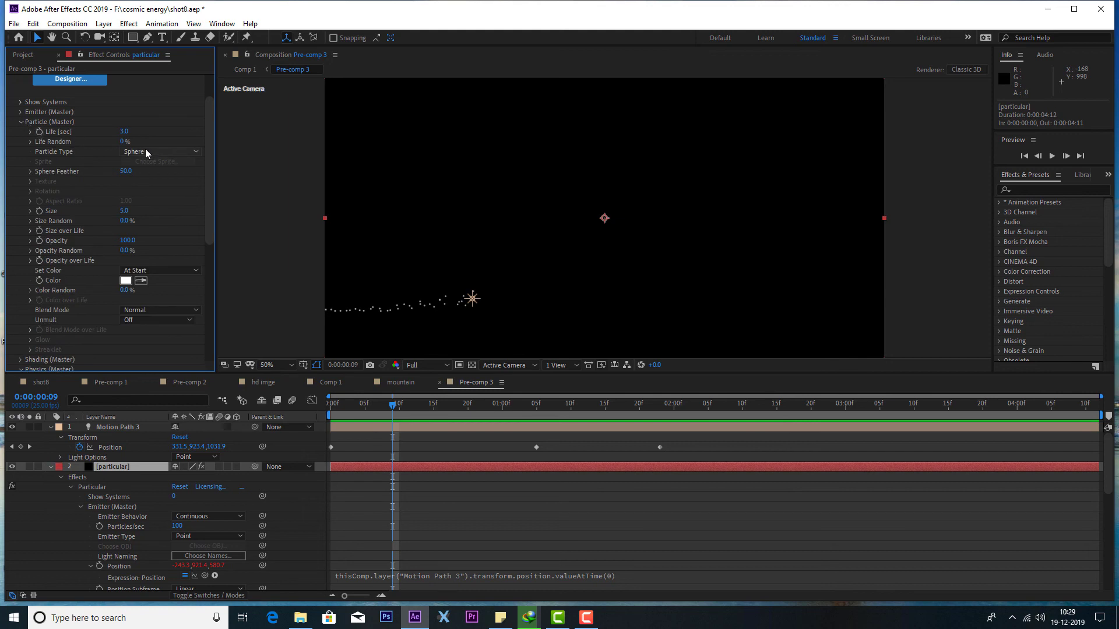
click(157, 152)
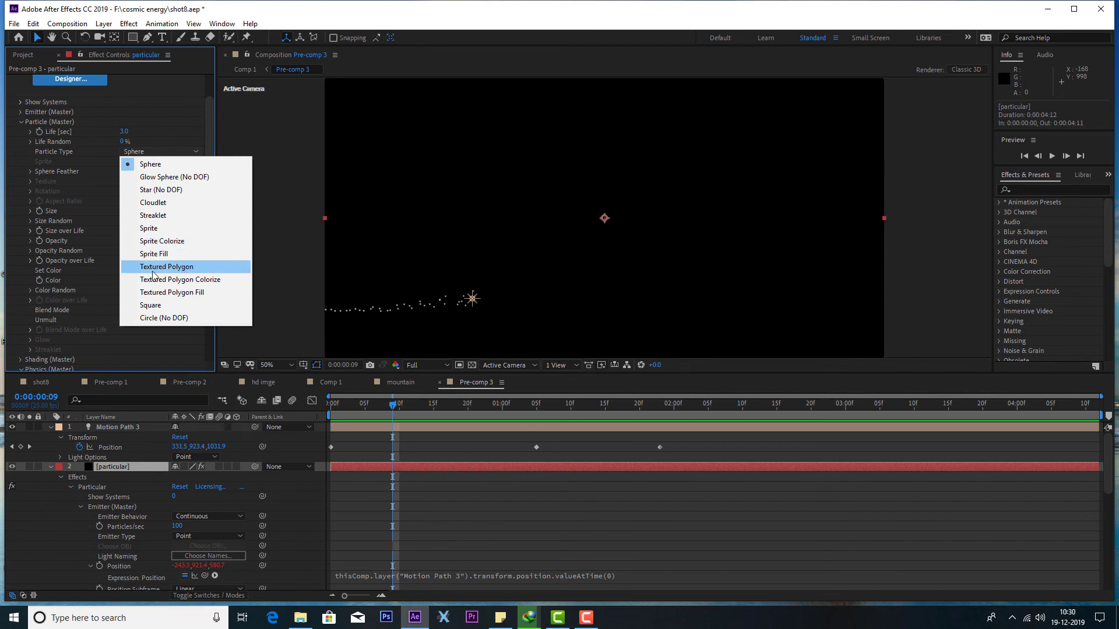
click(189, 269)
click(213, 281)
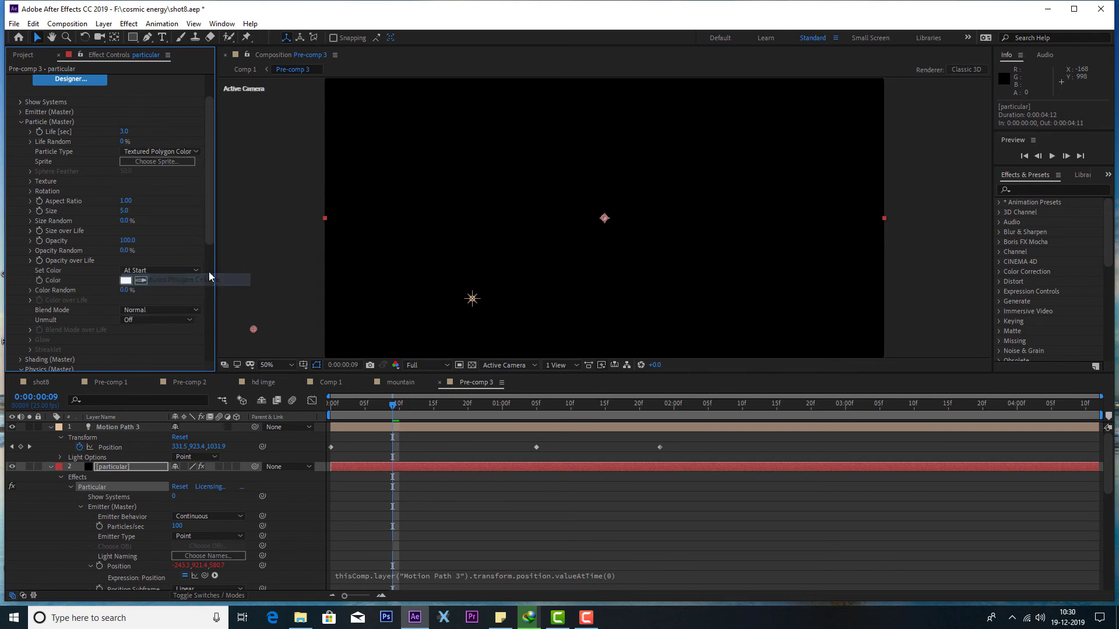
- Choose the Water Drop 1 Still sprite as the particle texture
click(173, 165)
scroll(254, 232, down, 2)
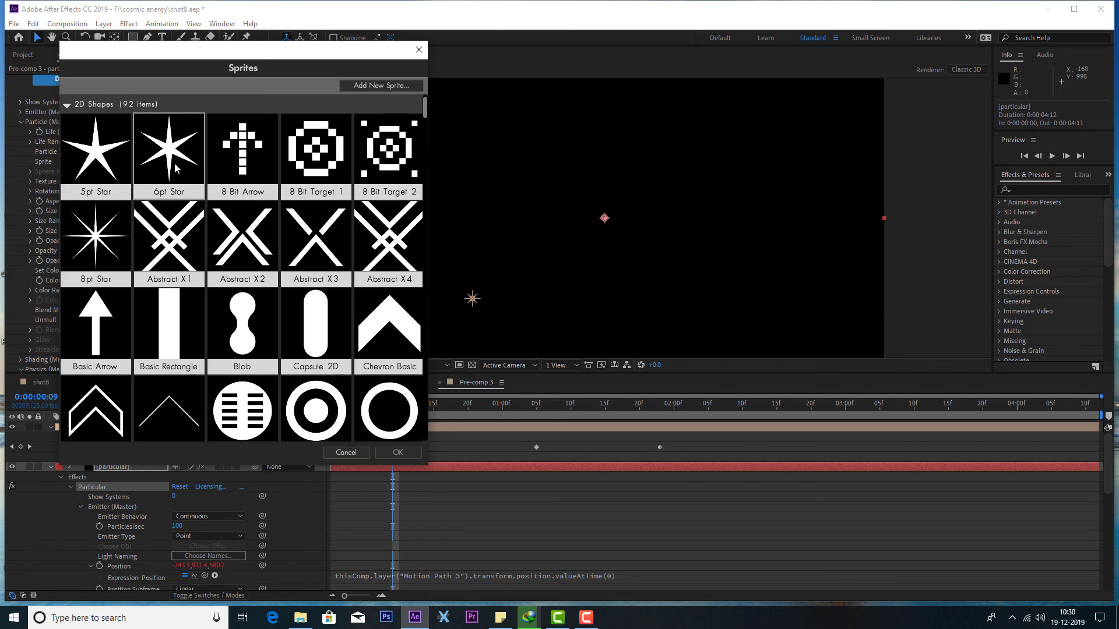
scroll(254, 232, down, 2)
scroll(254, 231, down, 3)
scroll(254, 232, down, 3)
scroll(254, 232, down, 3)
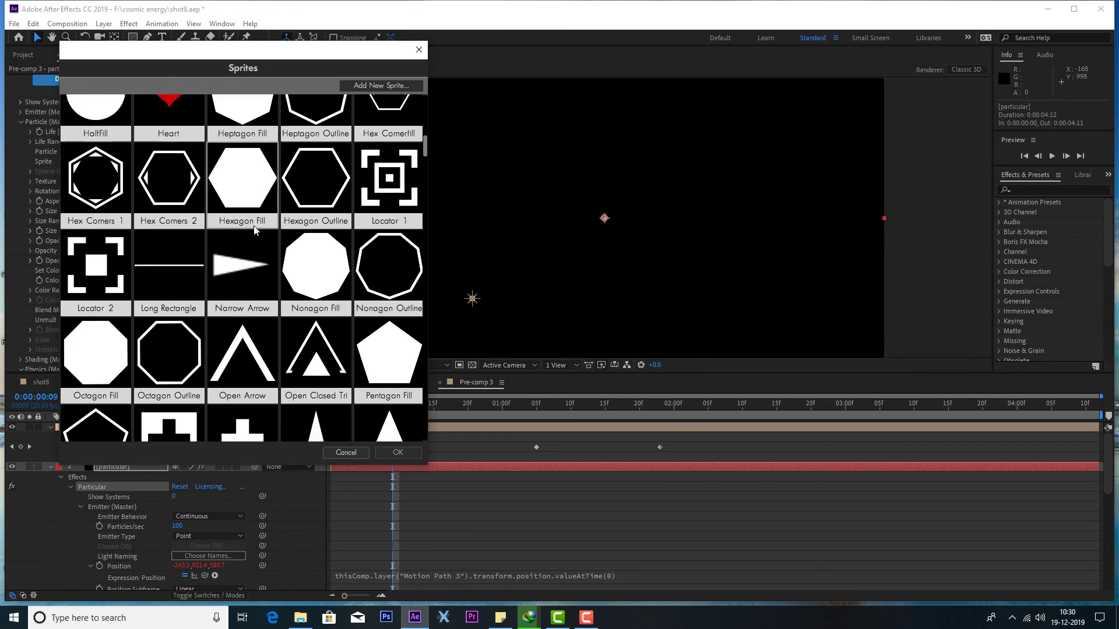
drag(427, 151, 411, 434)
click(181, 222)
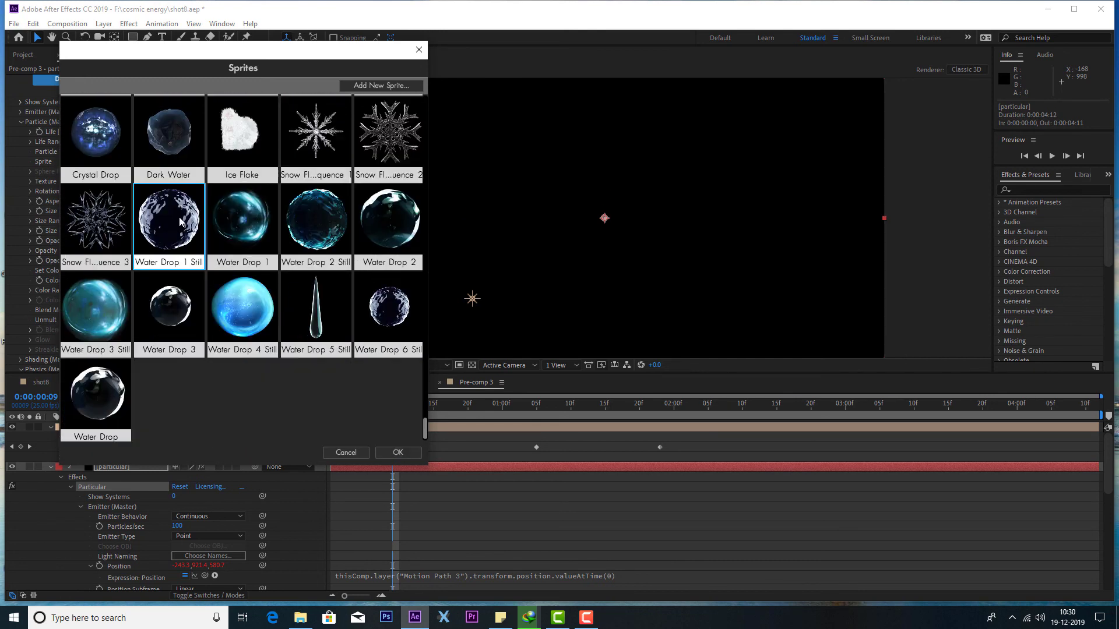
click(396, 454)
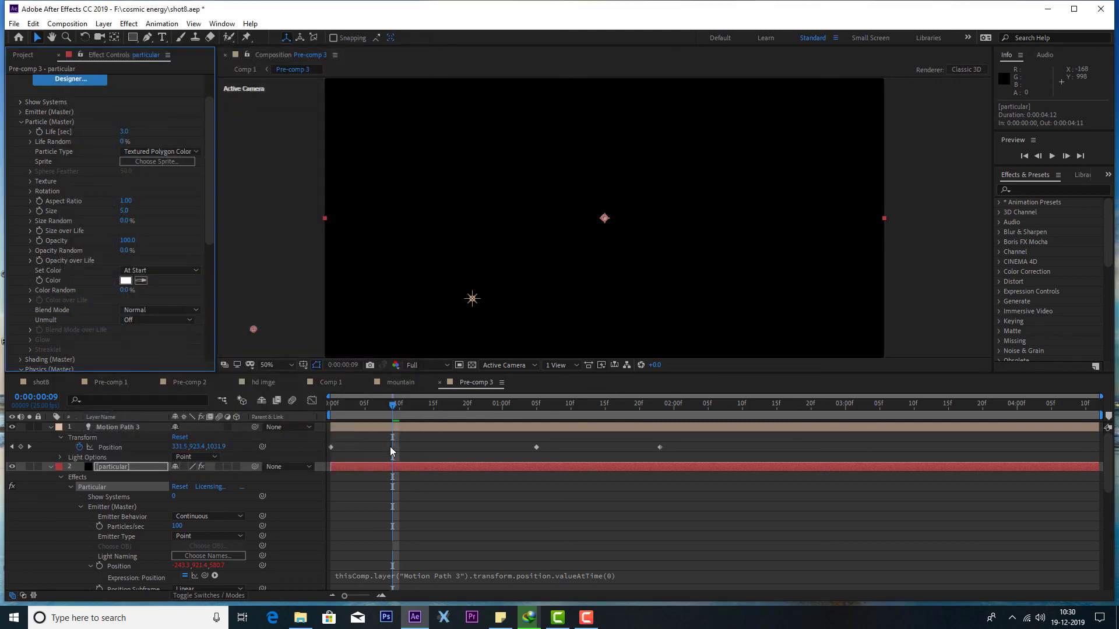
- At frame 13, set particle Size 30, Size Random 83%, turbulence Affect Size 17 and Affect Position 29
click(337, 405)
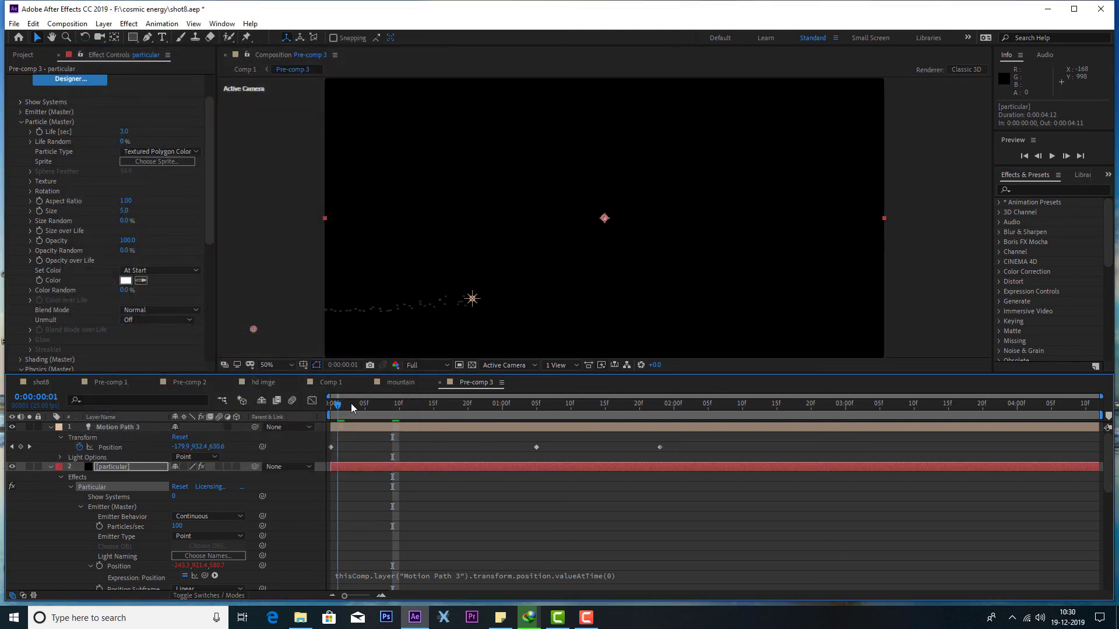
click(419, 403)
drag(125, 210, 140, 209)
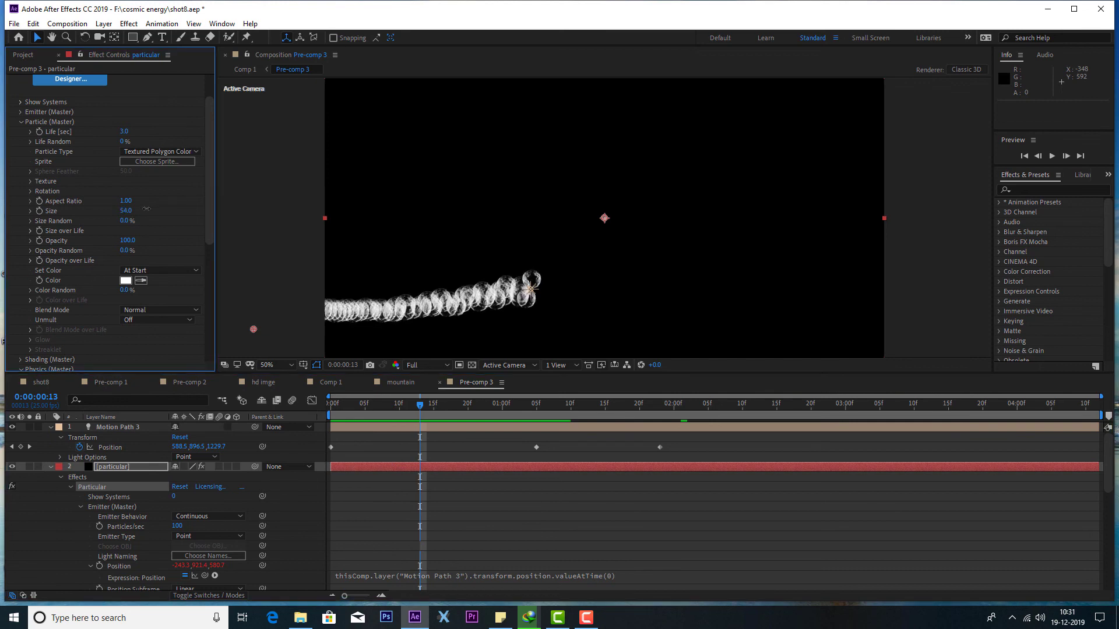
text(20)
key(Return)
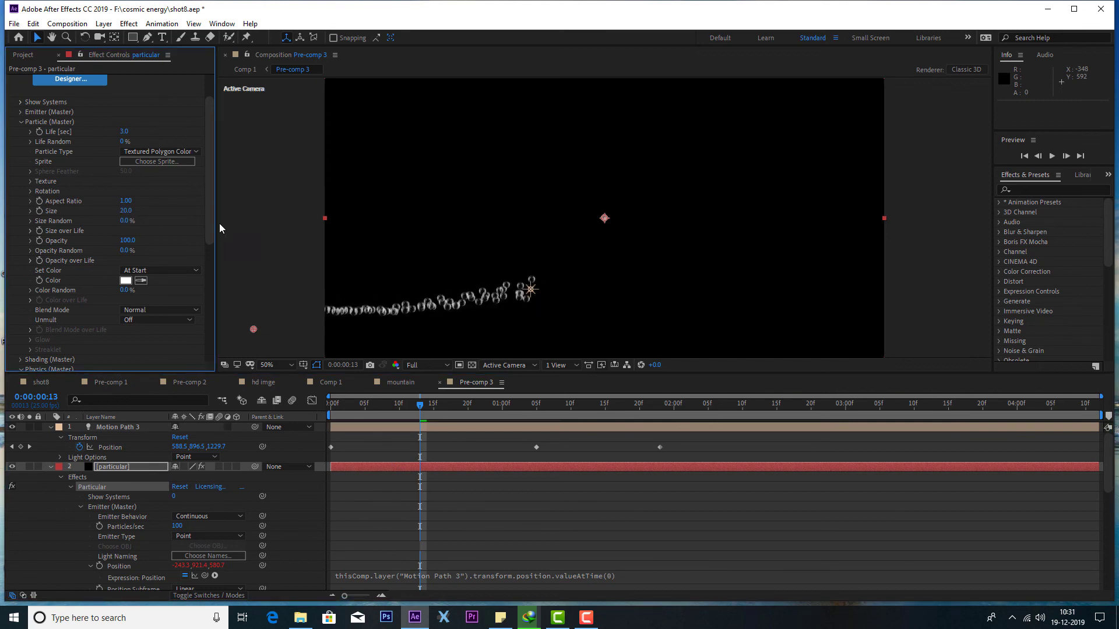
key(Tab)
text(83)
key(Return)
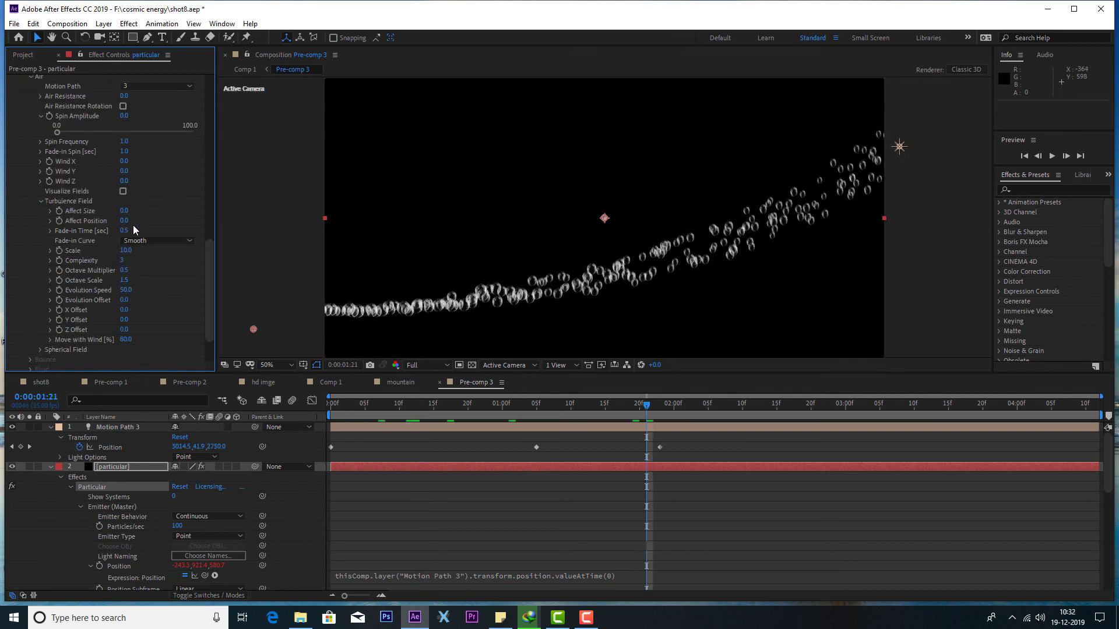
mouse_move(125, 221)
mouse_down()
mouse_move(155, 208)
mouse_move(102, 217)
mouse_up()
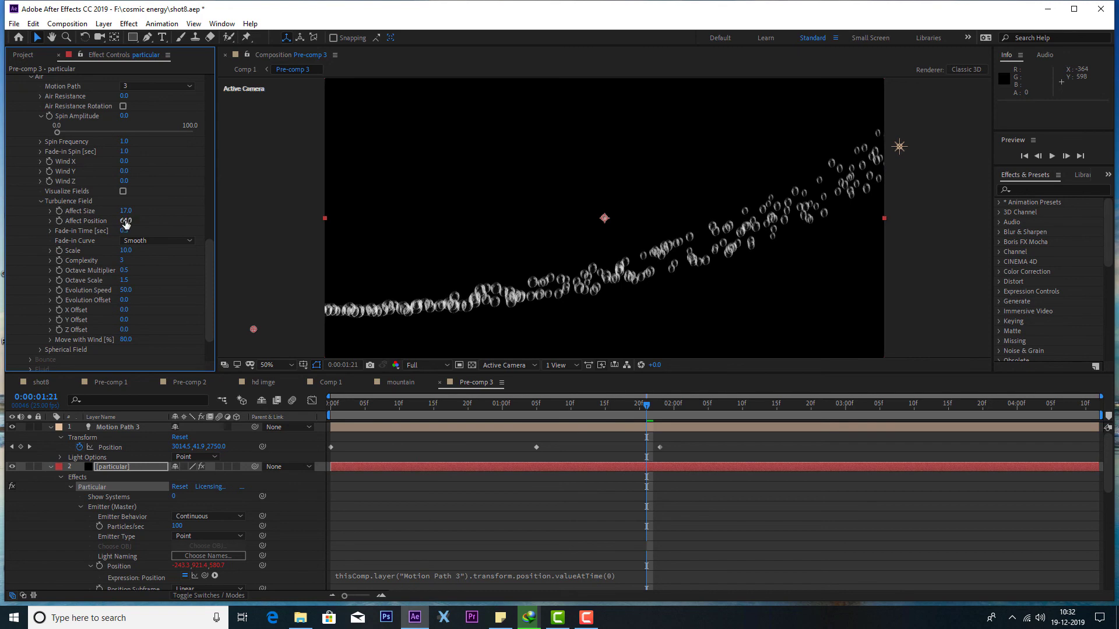
drag(424, 403, 615, 409)
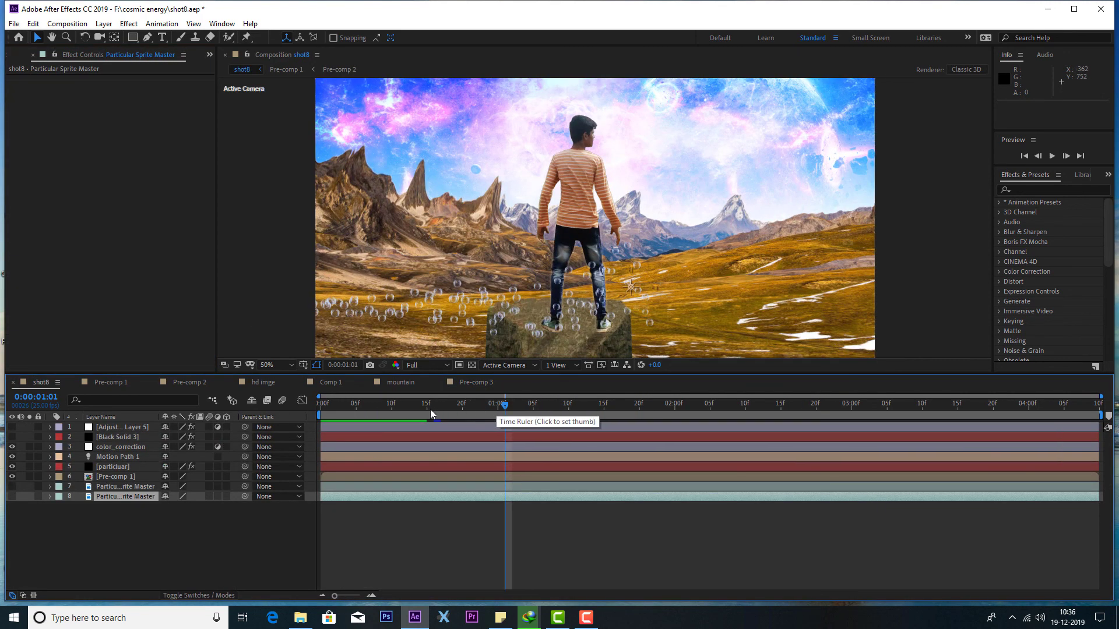
- RAM-preview shot8 from frame 0 to watch the water-drop bubbles drift around the boy, then replay it
click(319, 407)
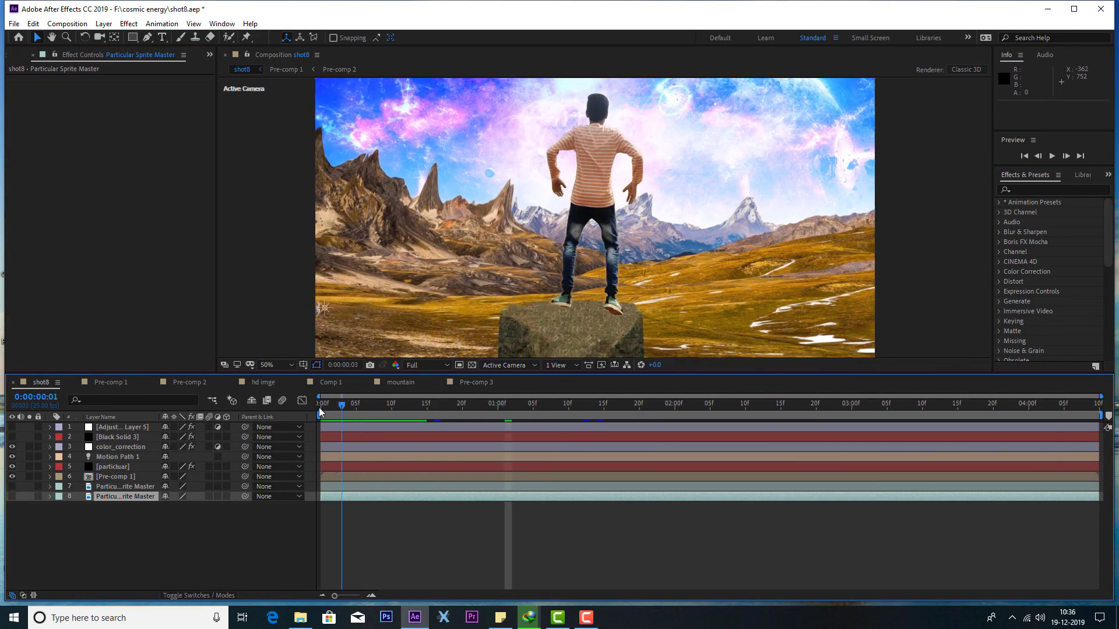
key(space)
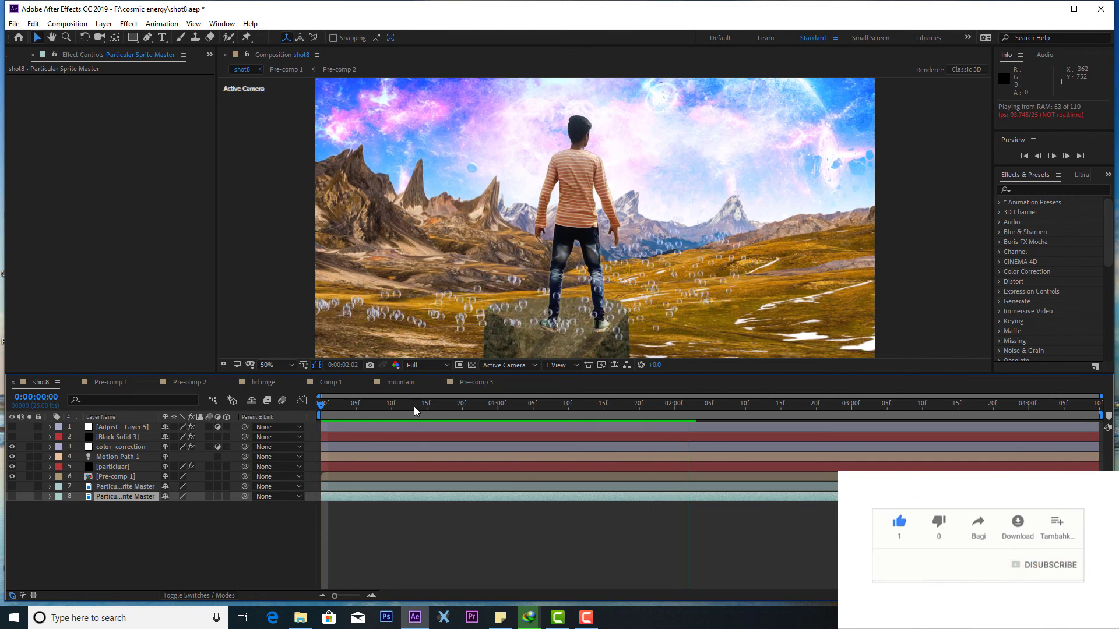
key(space)
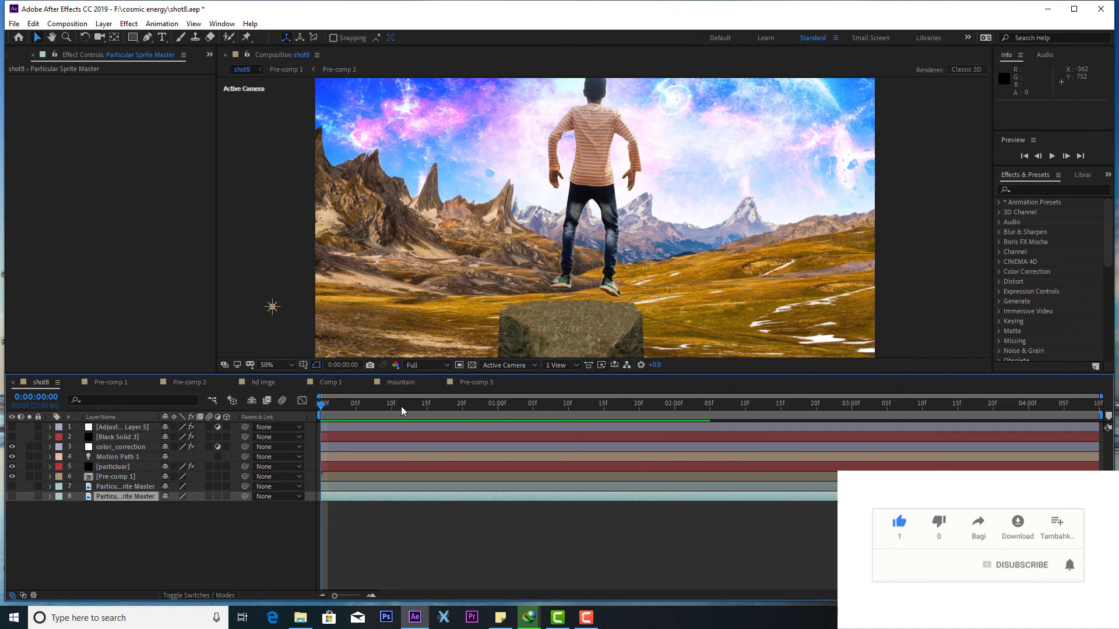
key(space)
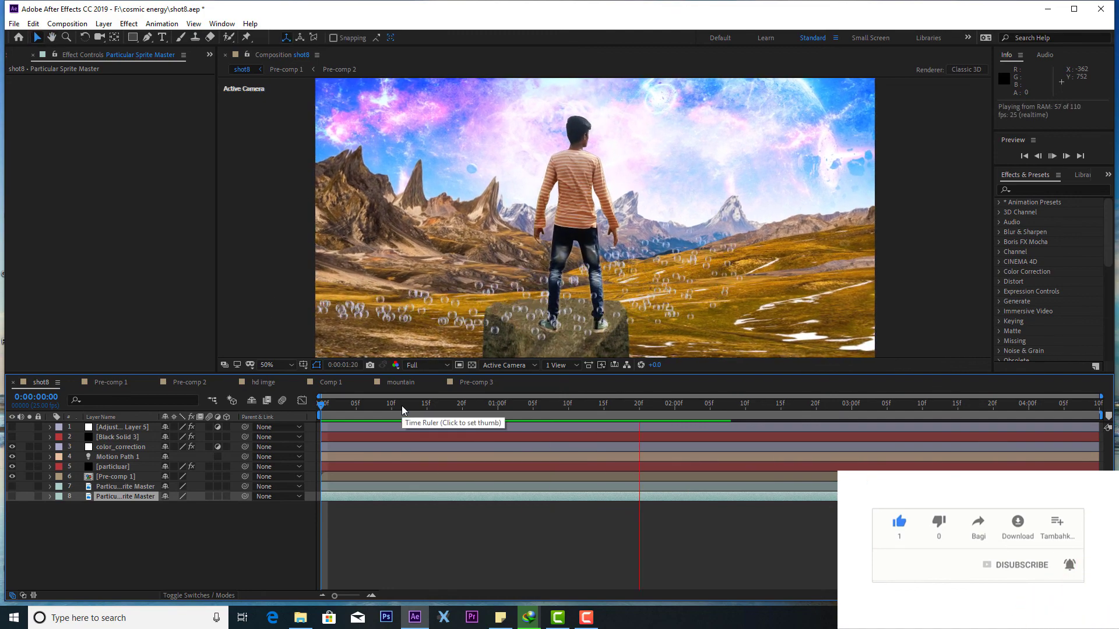